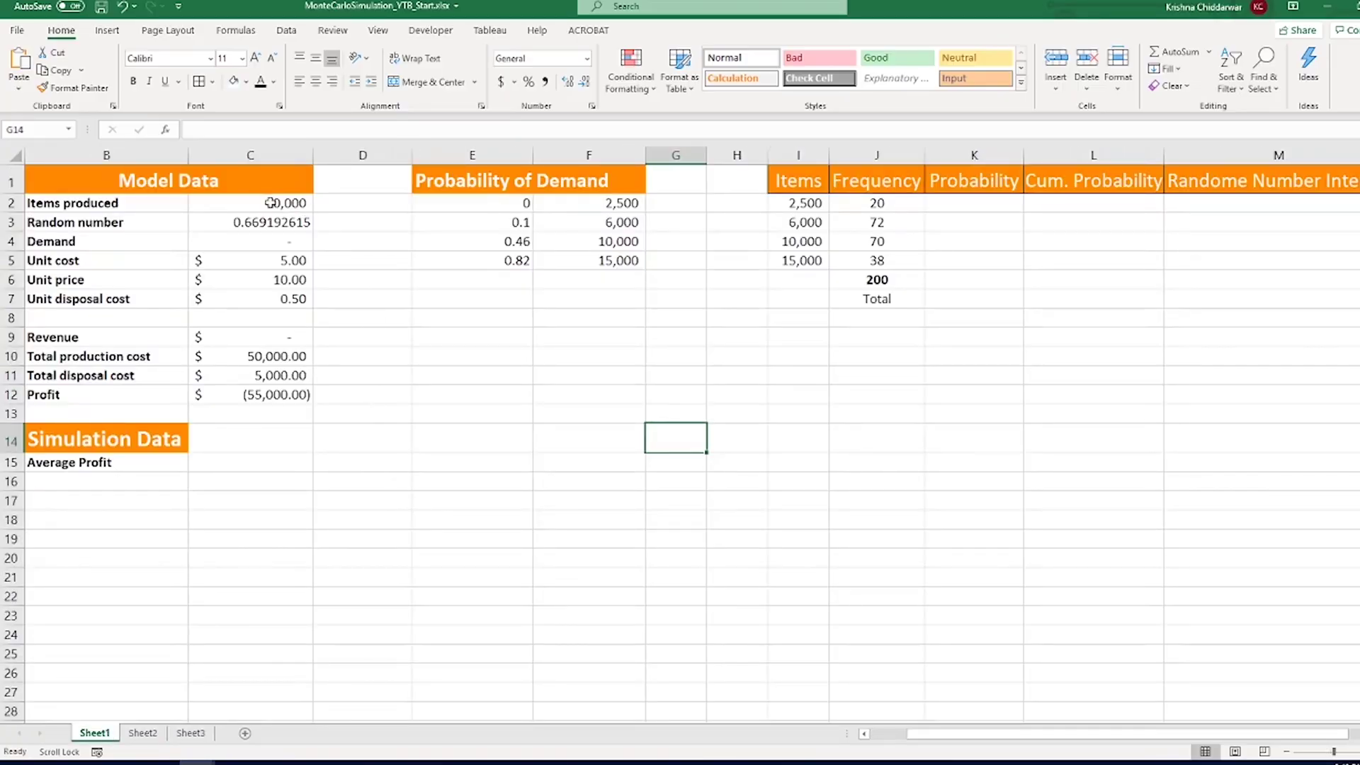
Step: Review the Model Data, Probability of Demand and Simulation Data headings and the unit cost, price and disposal labels
click(246, 181)
click(425, 183)
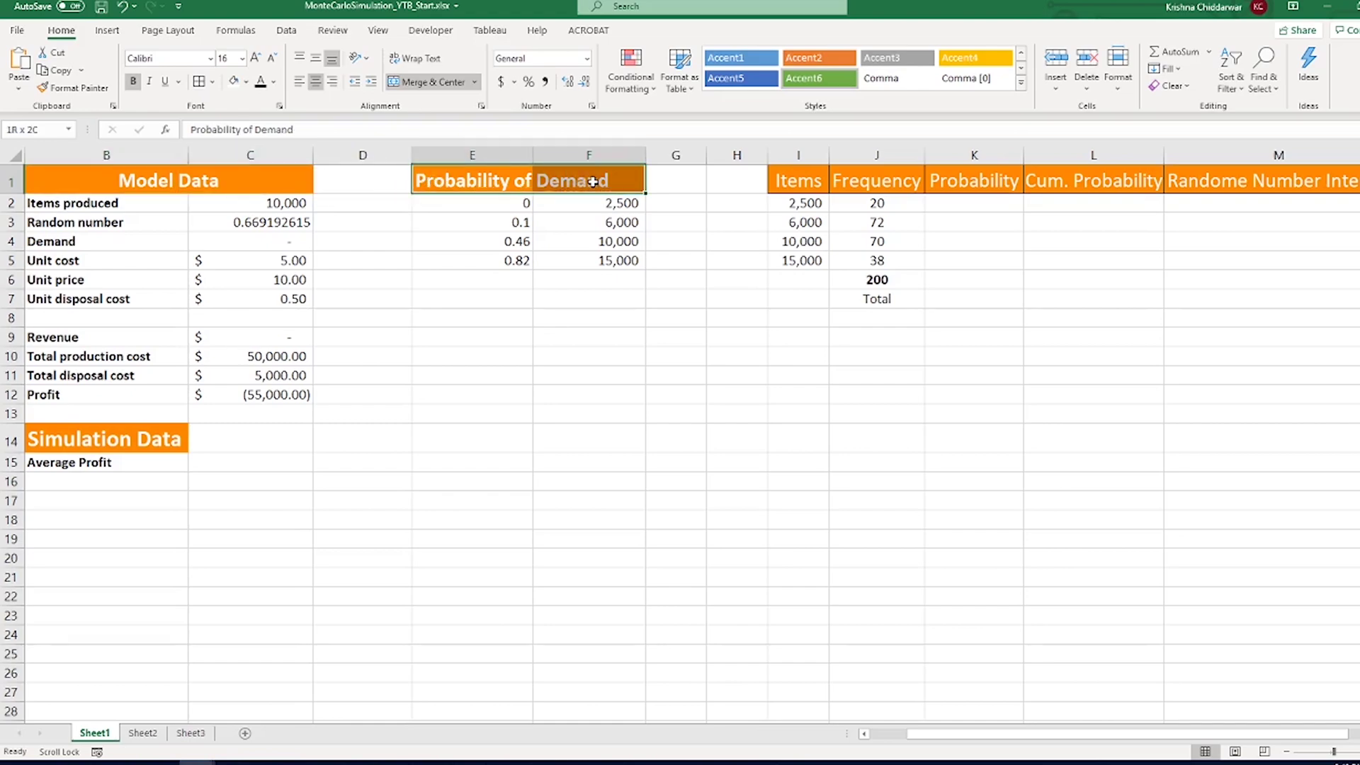
click(51, 441)
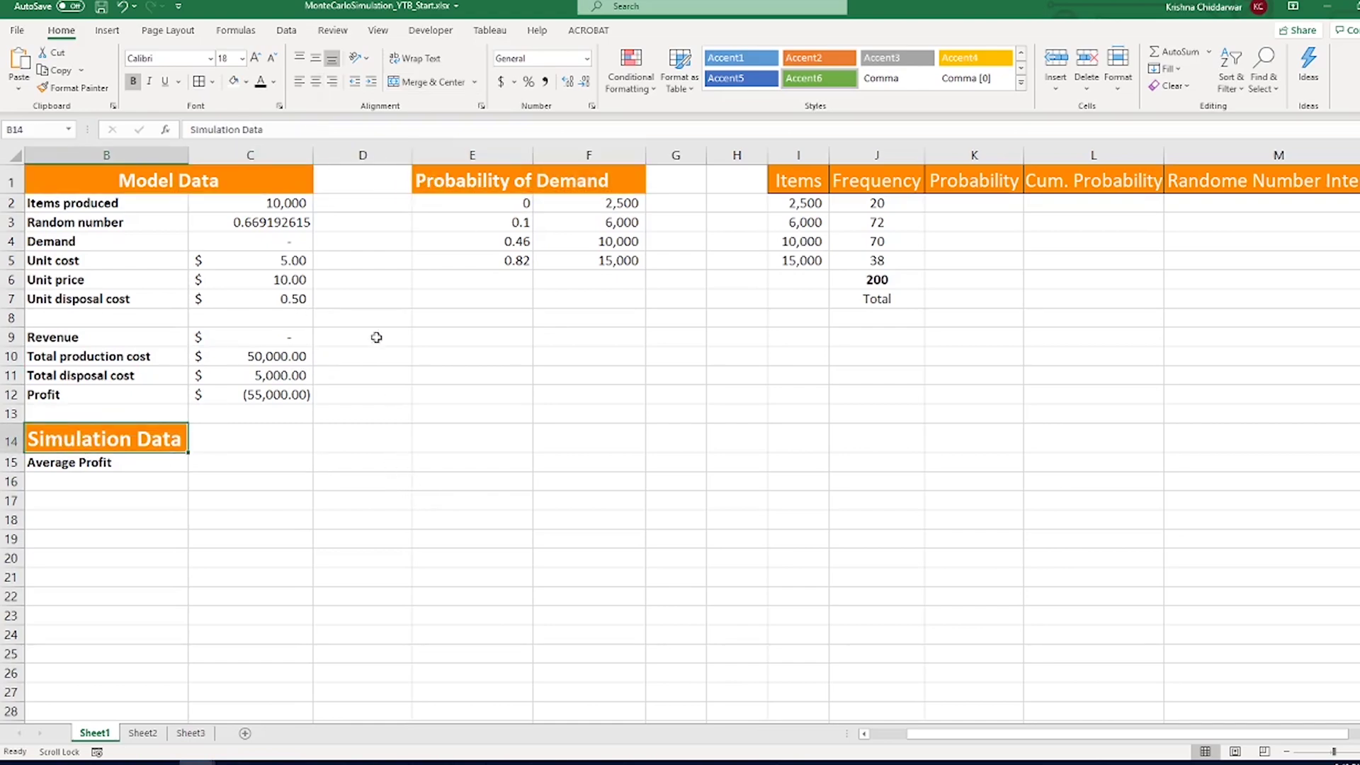
click(275, 174)
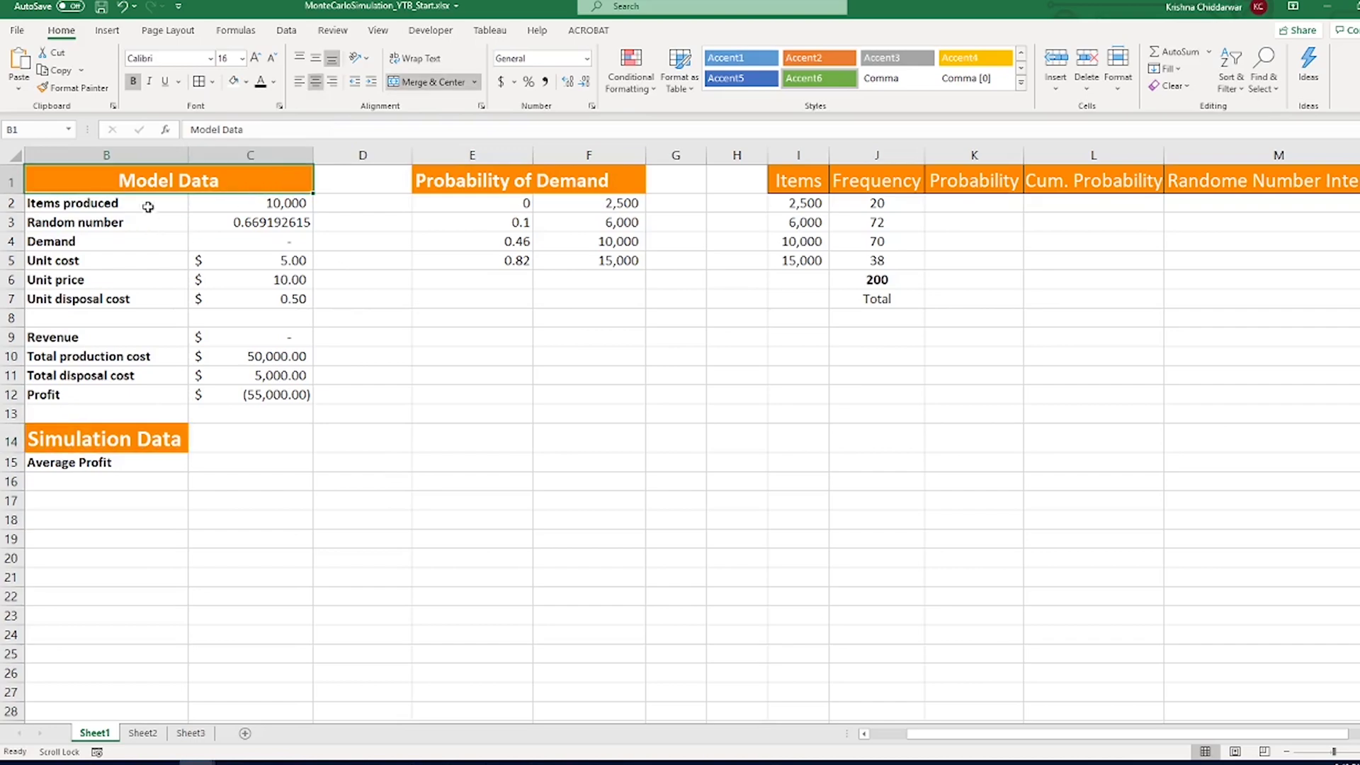
click(218, 203)
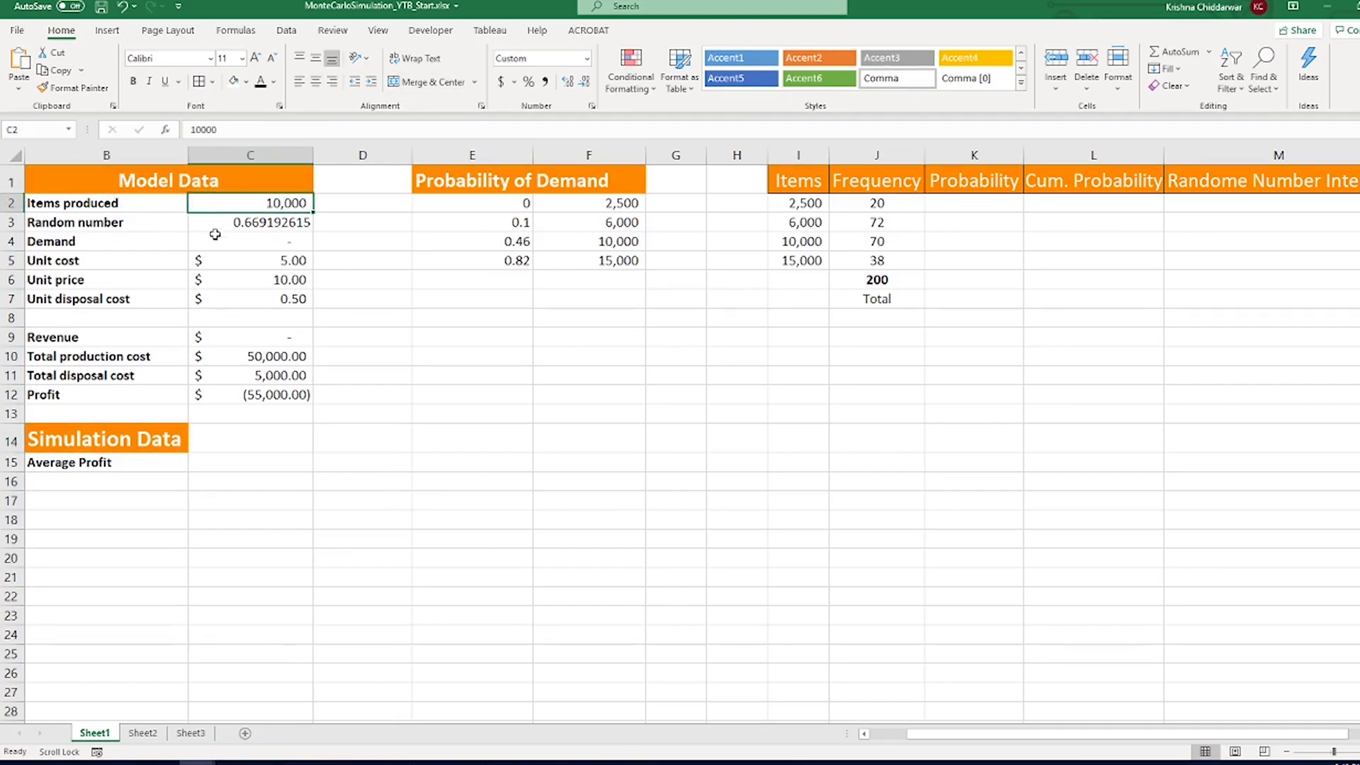
click(210, 229)
click(203, 242)
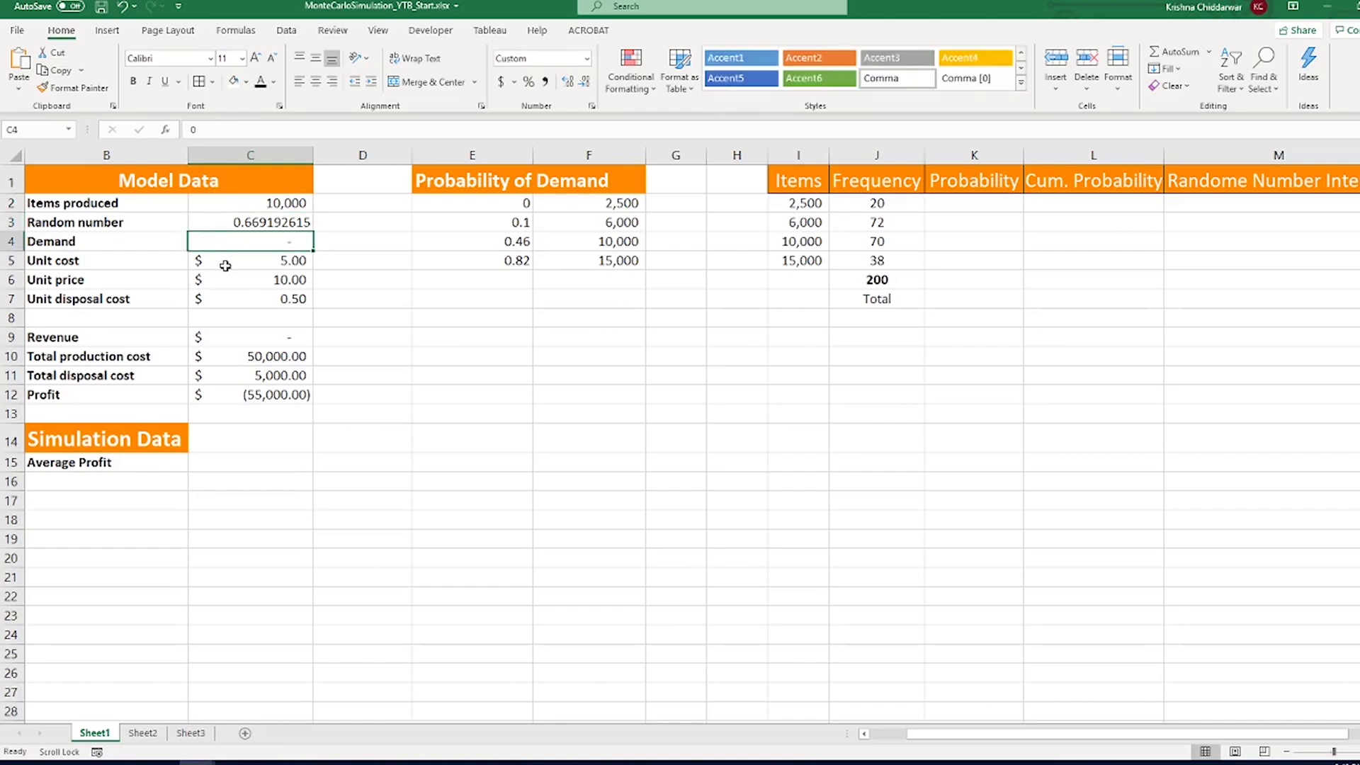
click(166, 264)
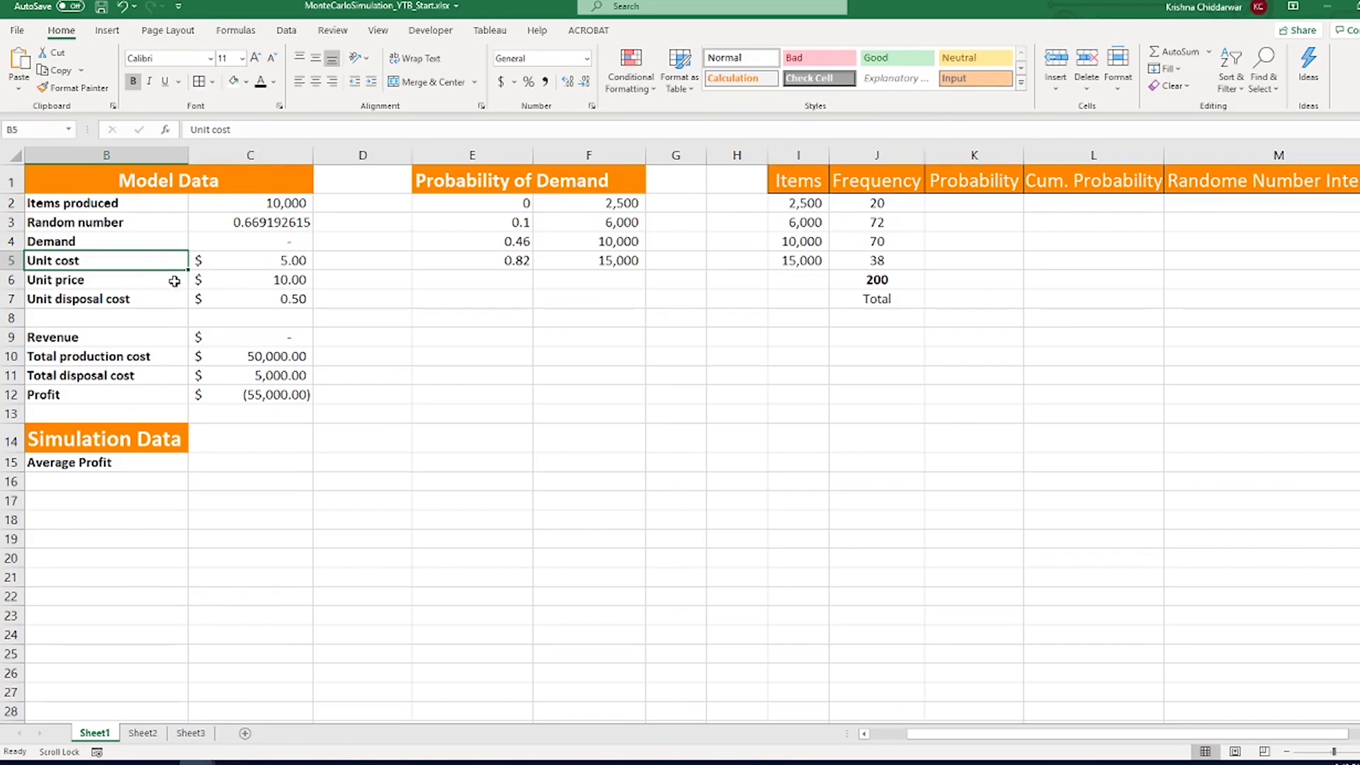
click(174, 281)
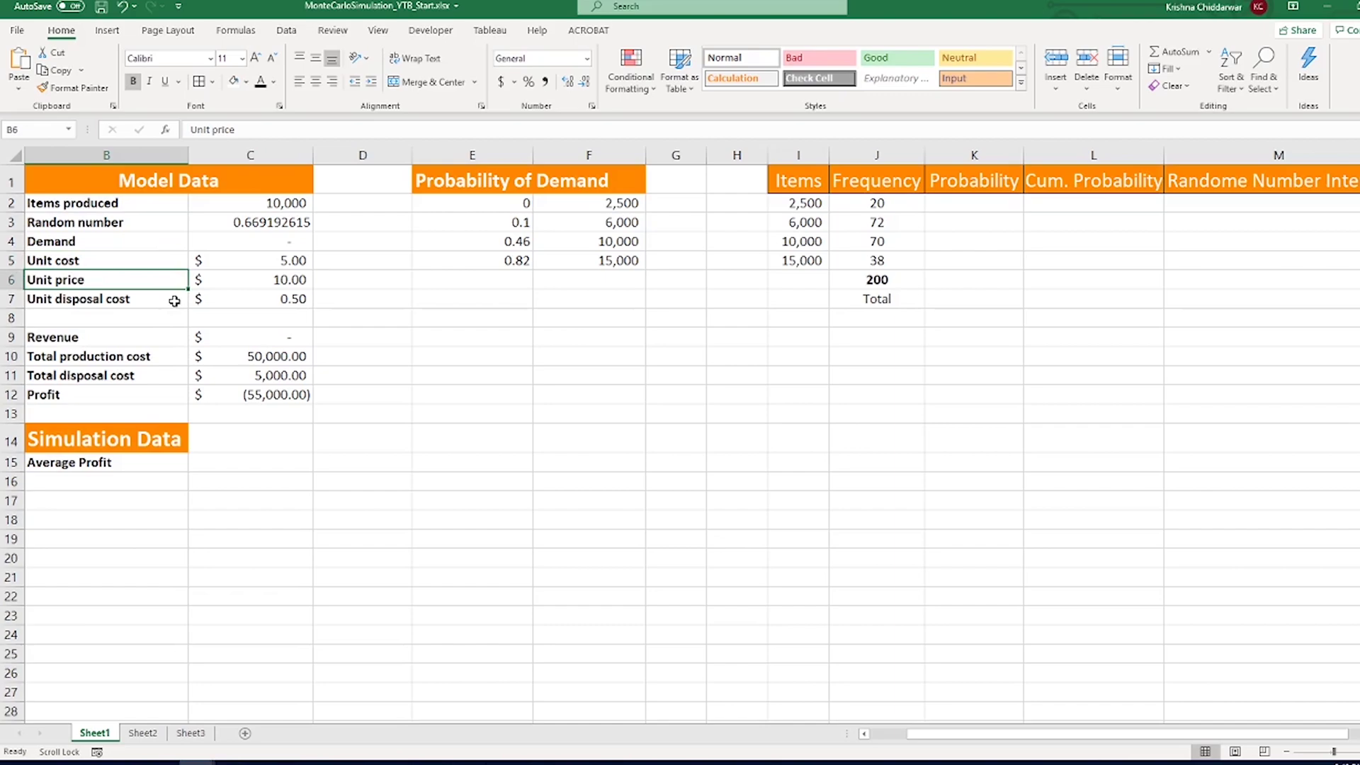
drag(175, 301, 202, 302)
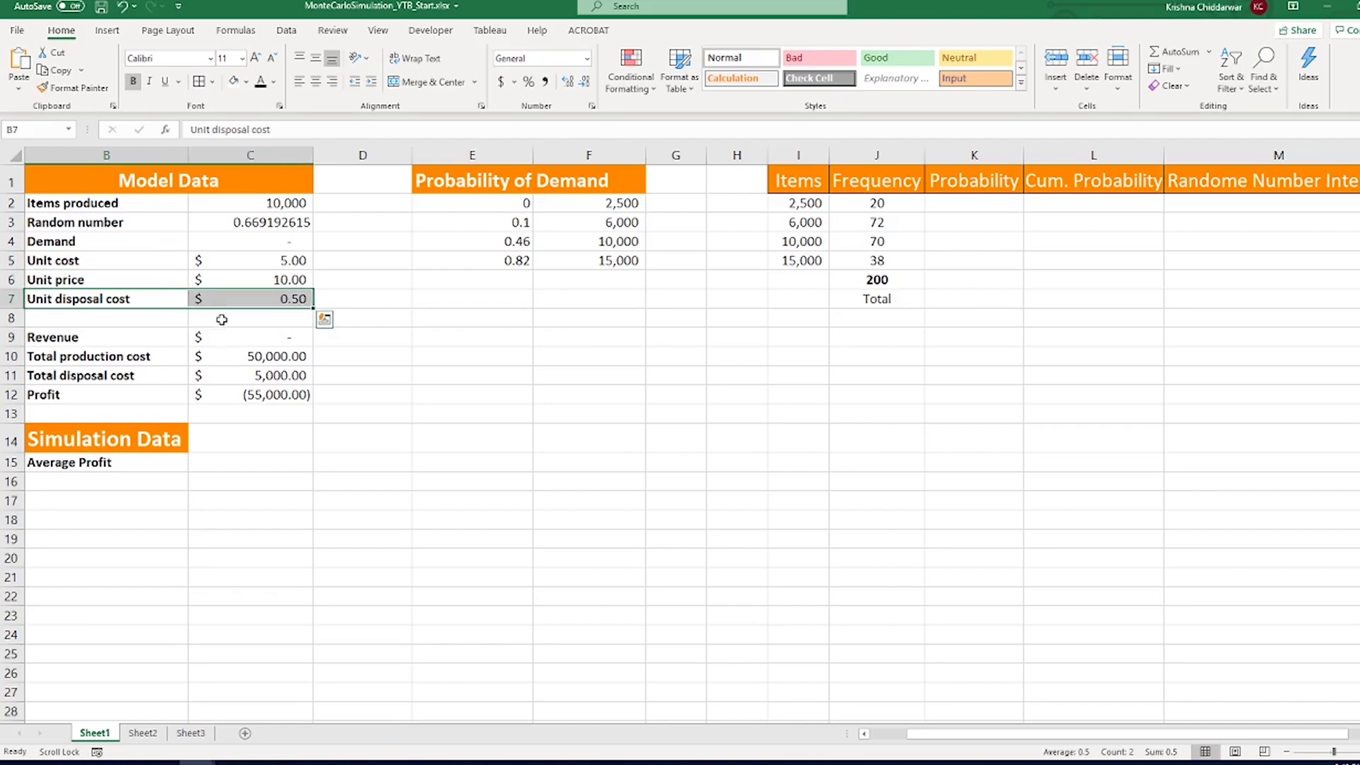
Step: Inspect the random number and demand cells and the unit cost, price and disposal values without changing them
click(280, 223)
double_click(282, 228)
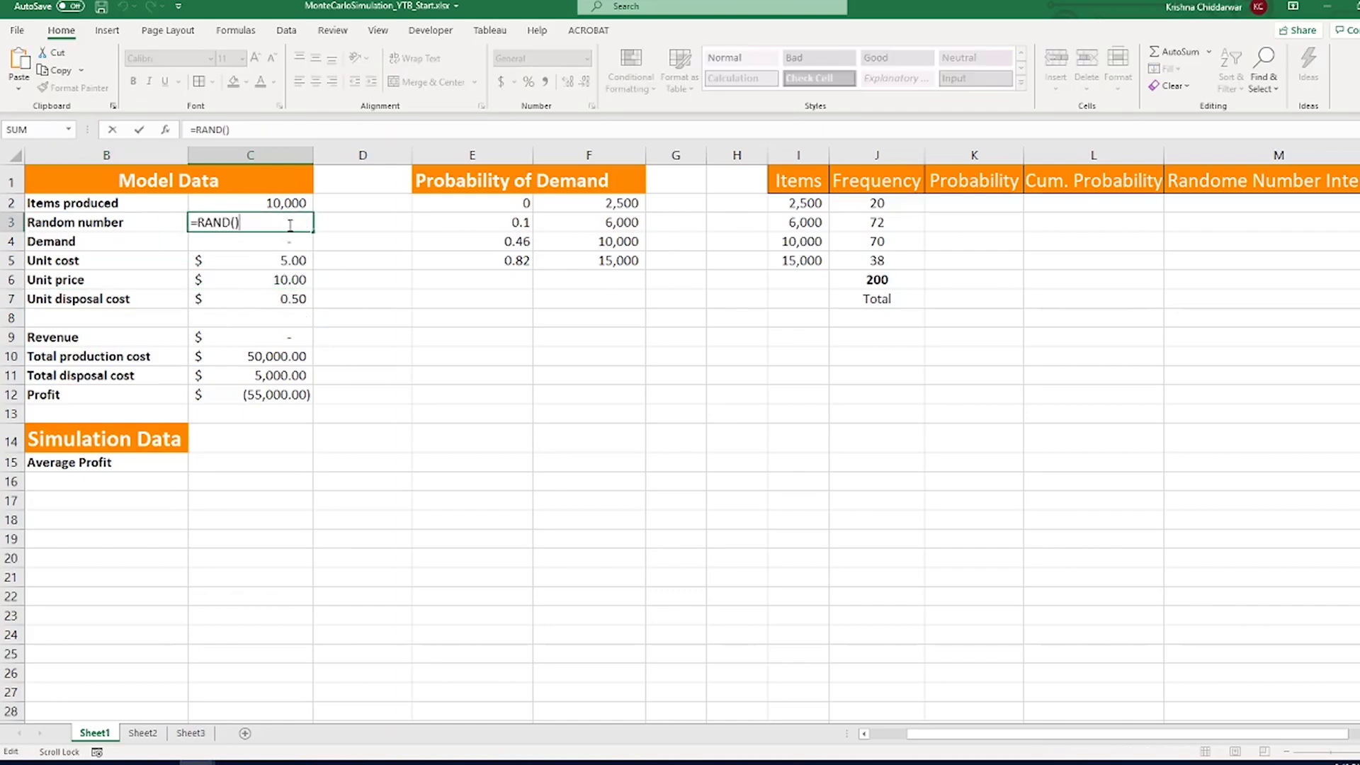
key(ctrl+Return)
click(281, 241)
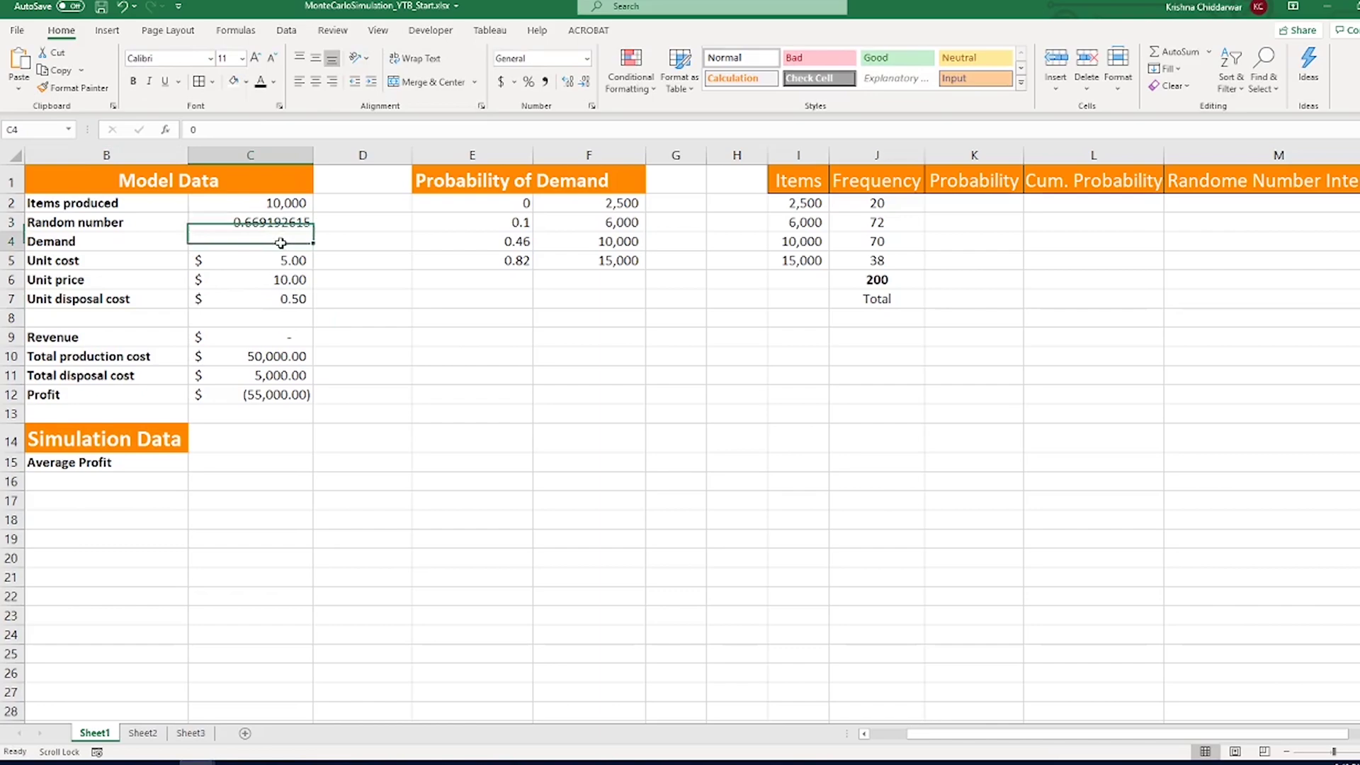
double_click(294, 242)
key(ctrl+Return)
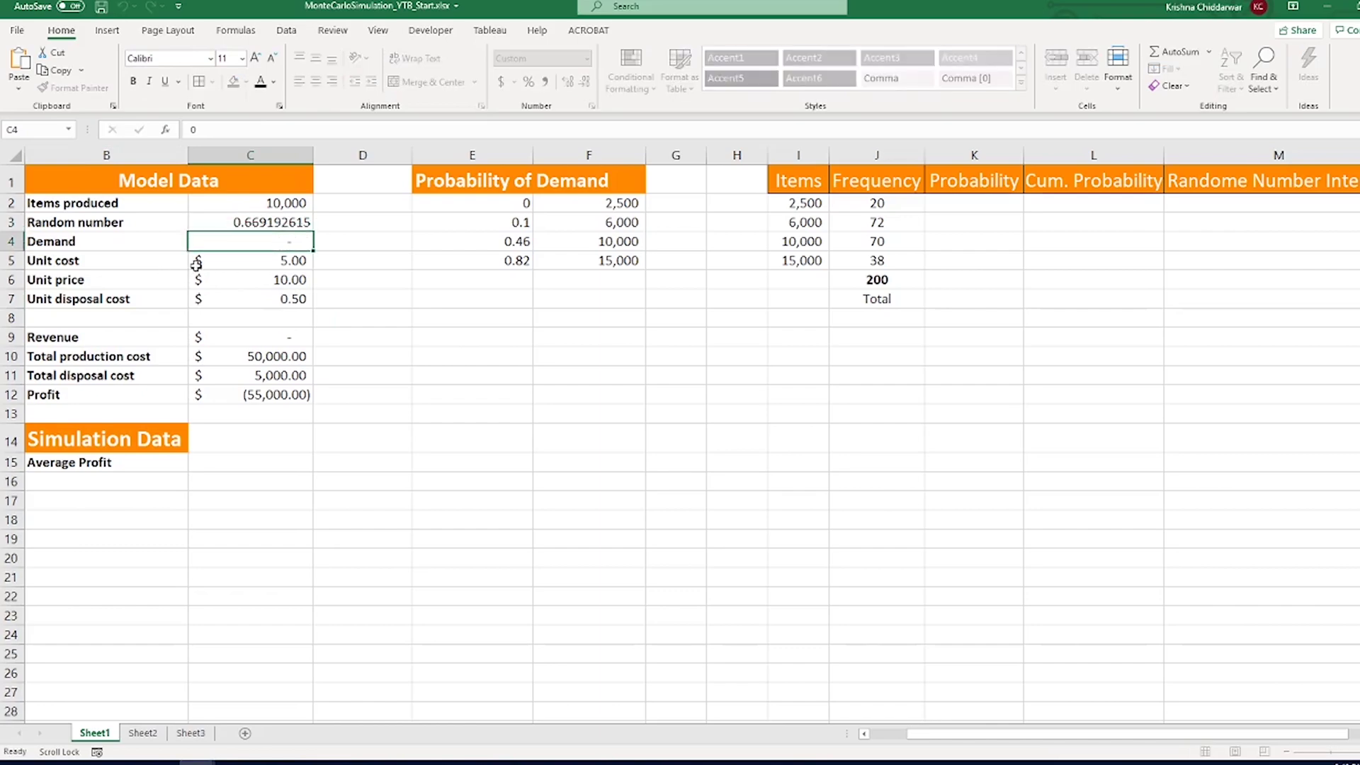
click(258, 265)
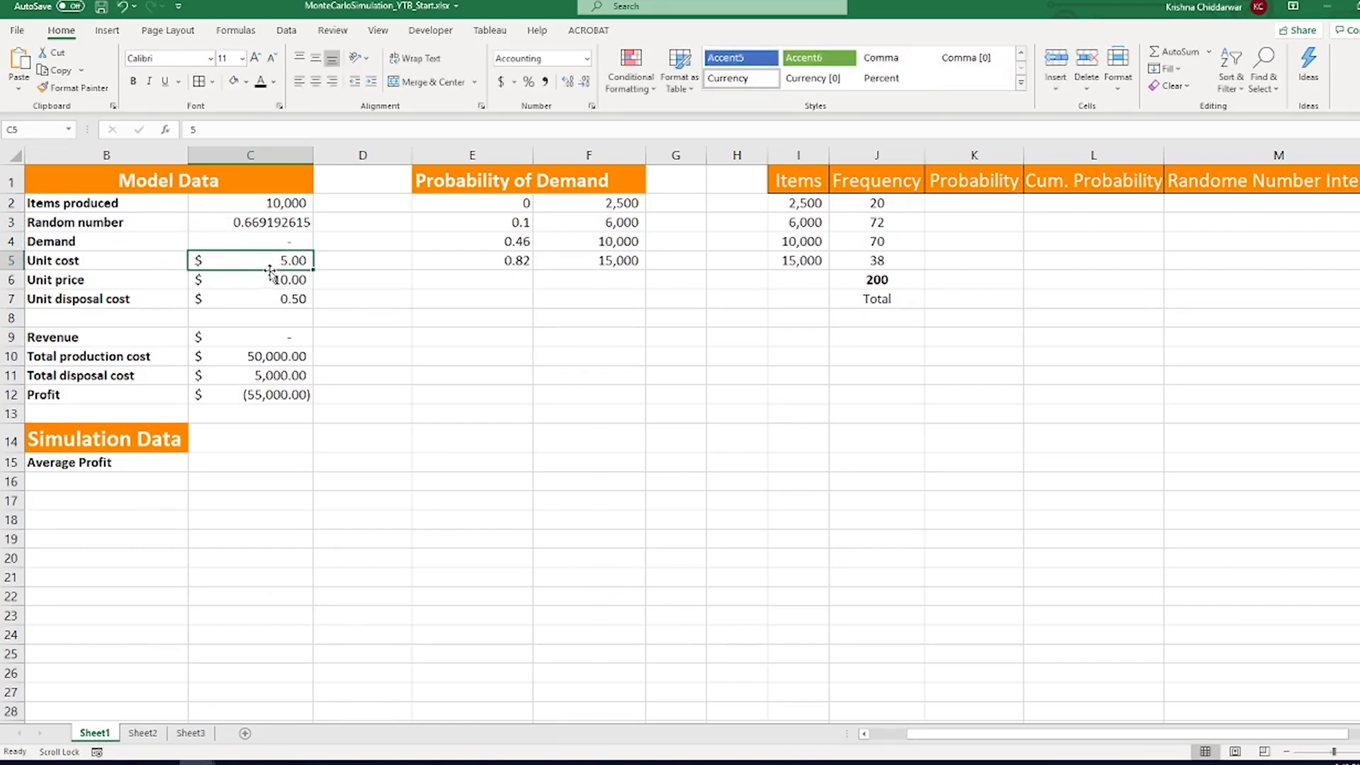
click(262, 280)
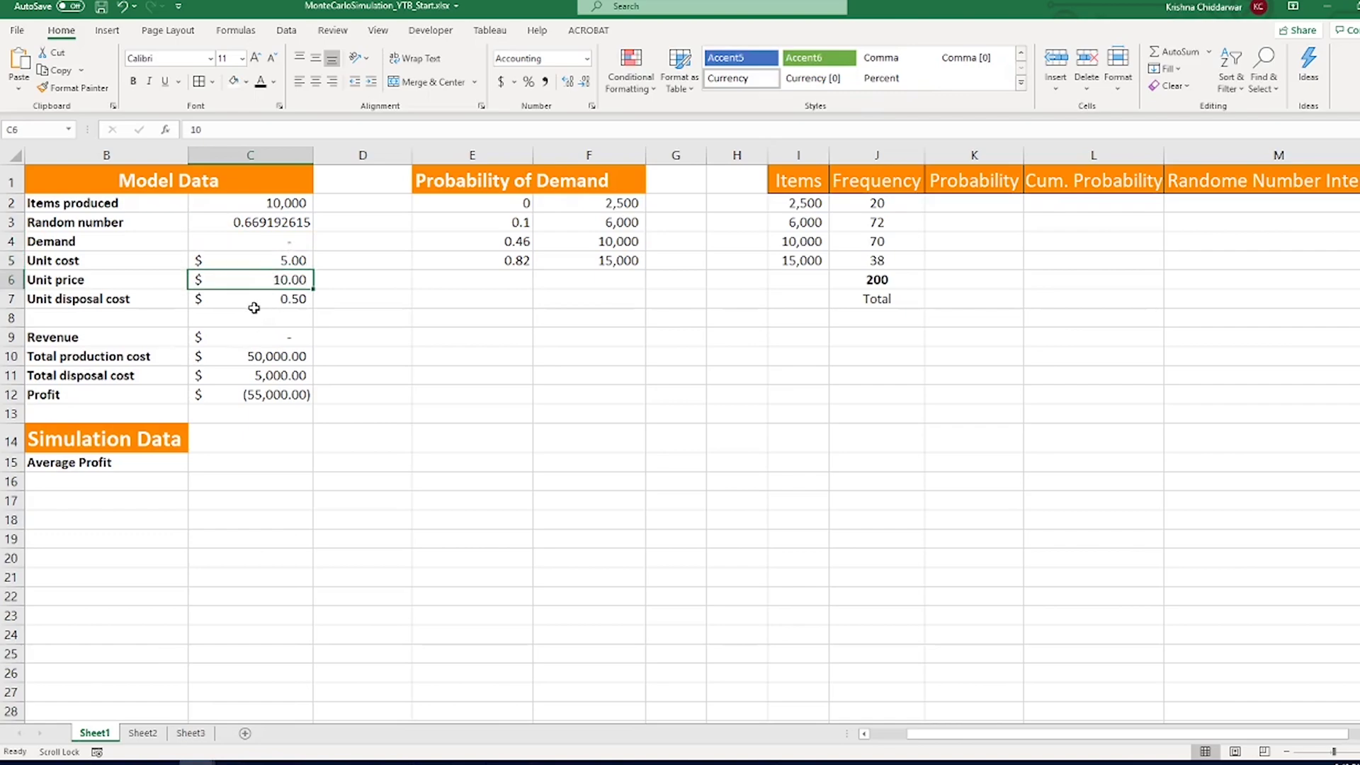
click(255, 301)
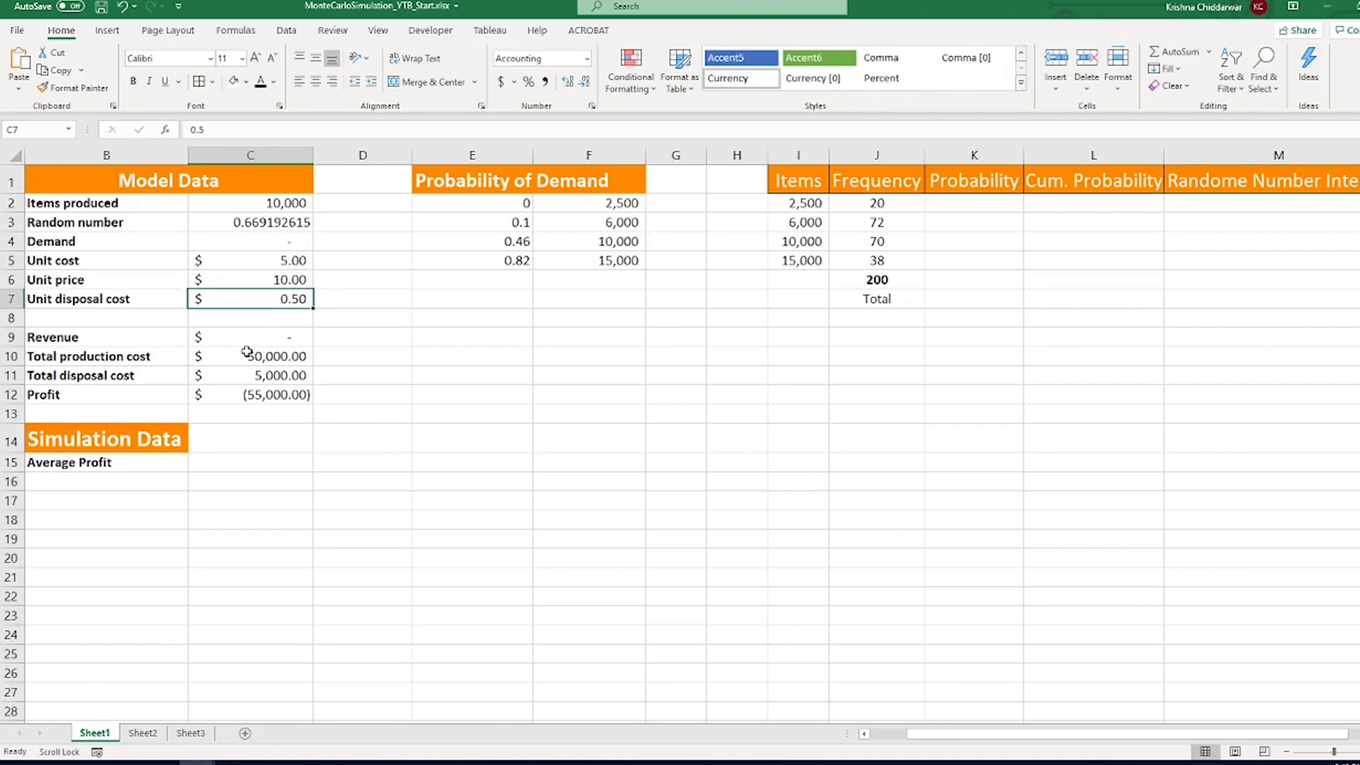
Step: Review the revenue, production cost, disposal cost and profit formulas and their references, leaving them unchanged
click(233, 341)
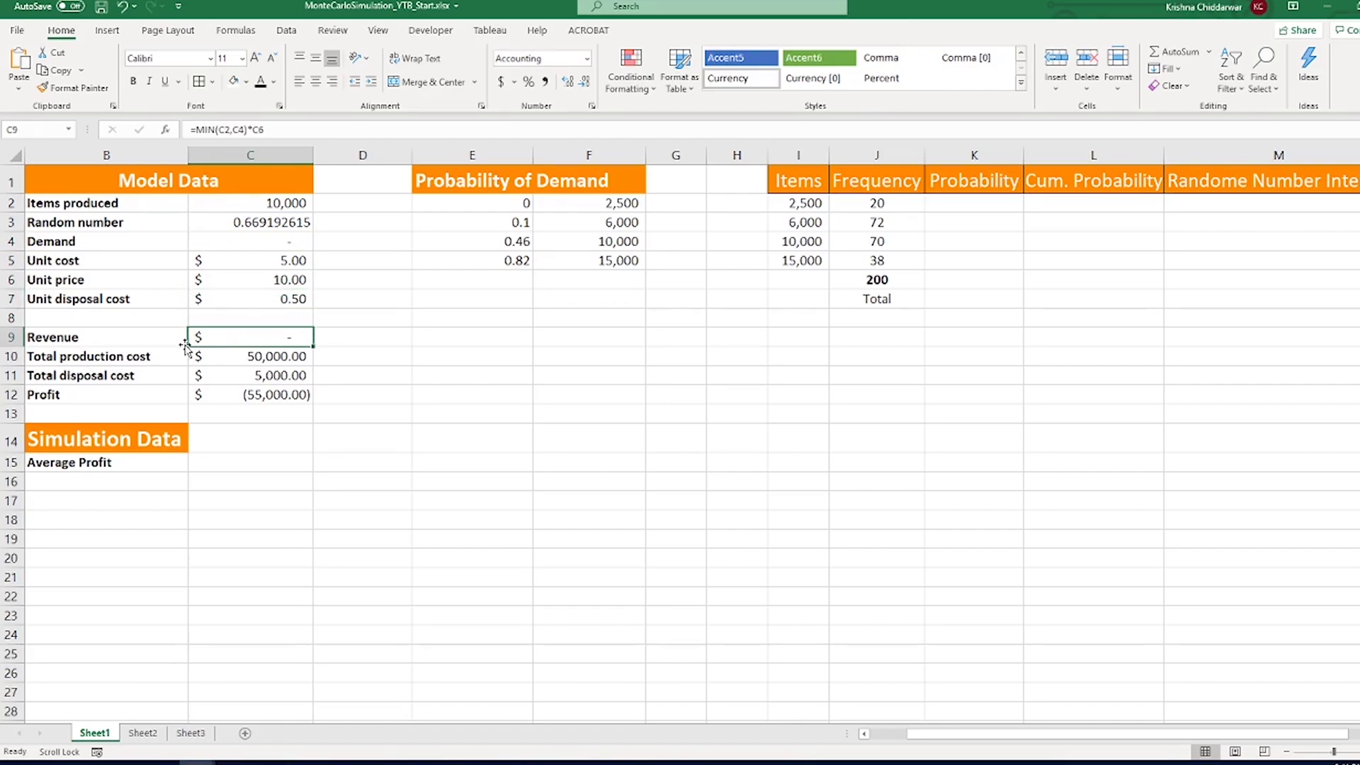
double_click(231, 337)
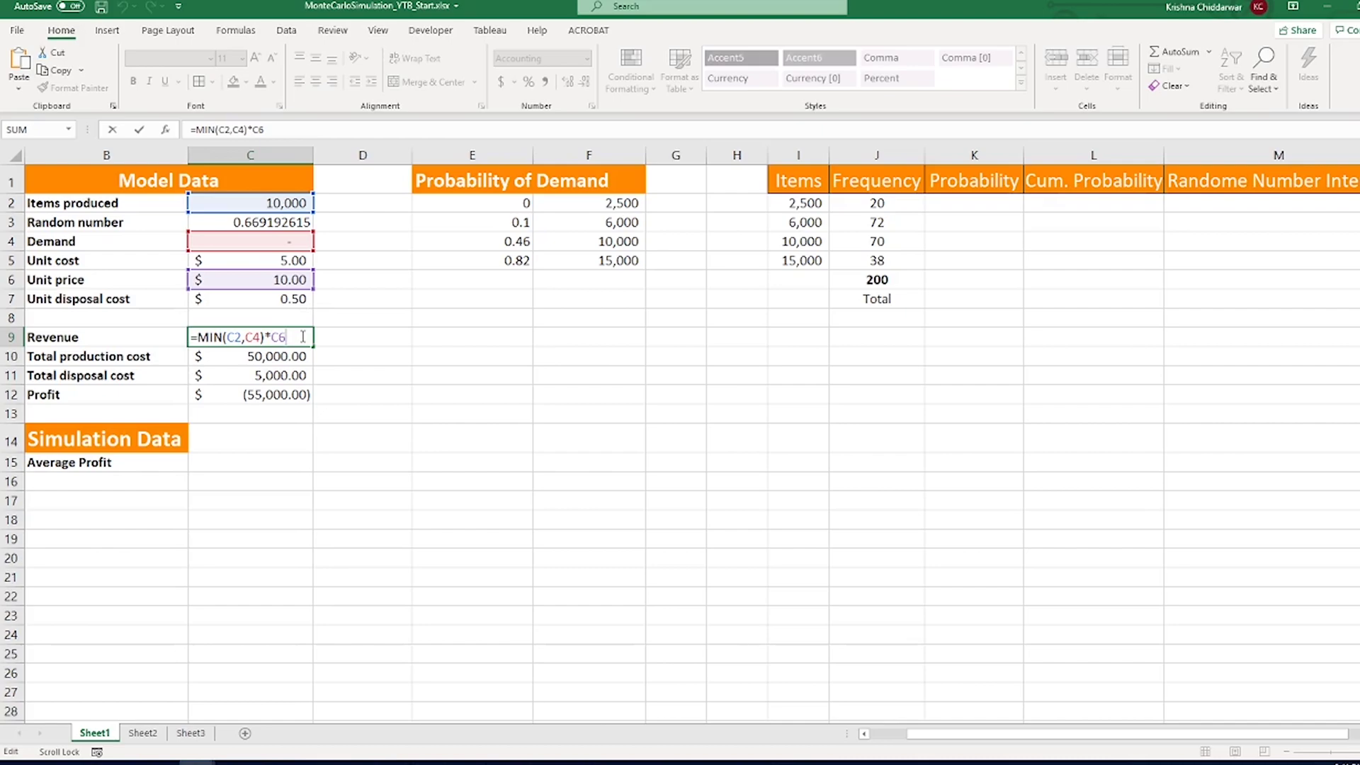
key(ctrl+Return)
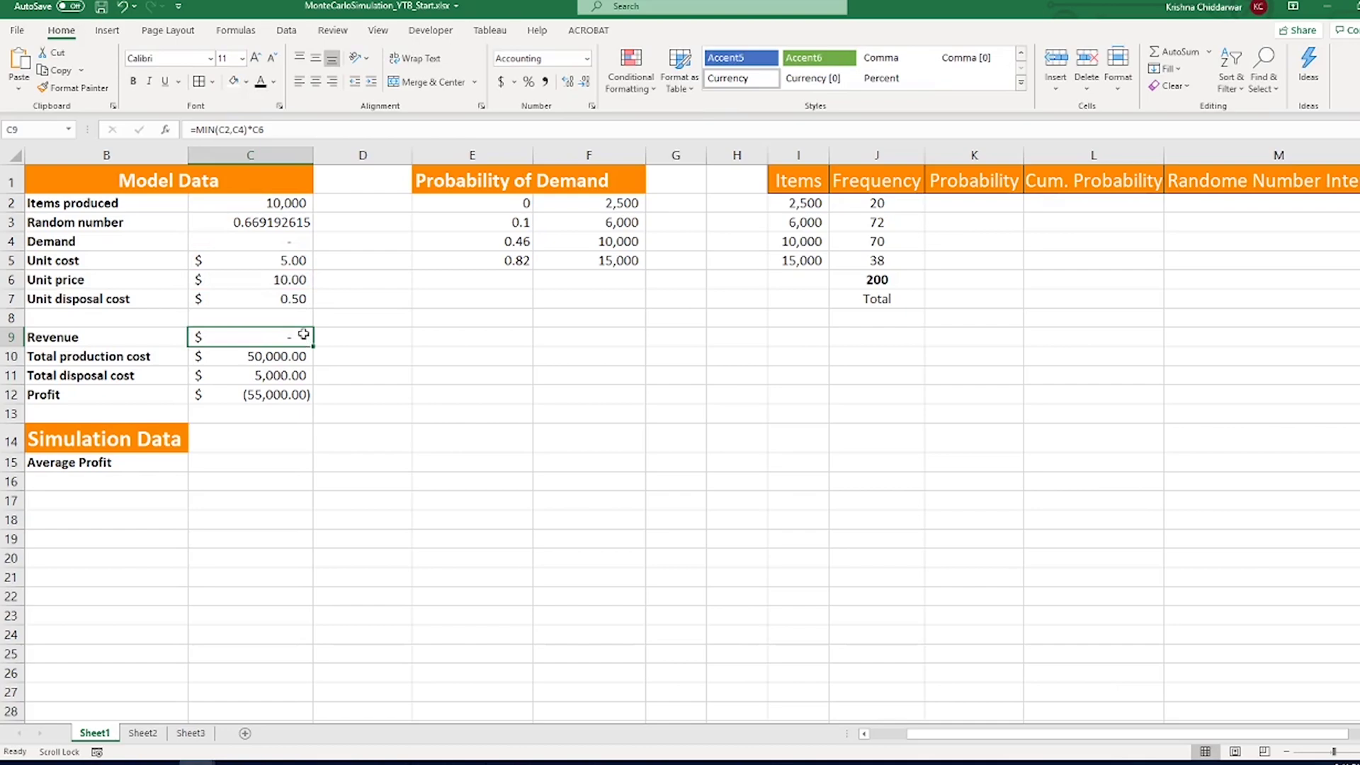
click(235, 358)
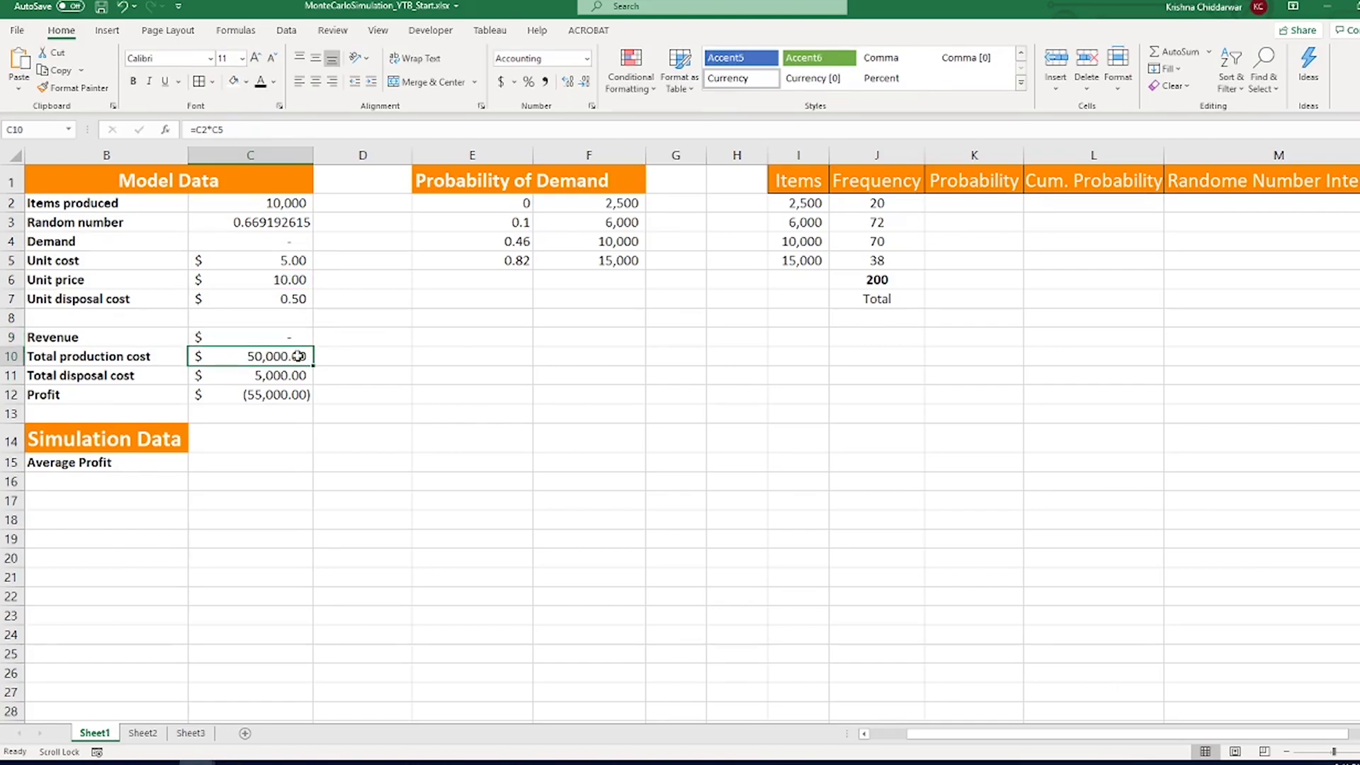
double_click(304, 357)
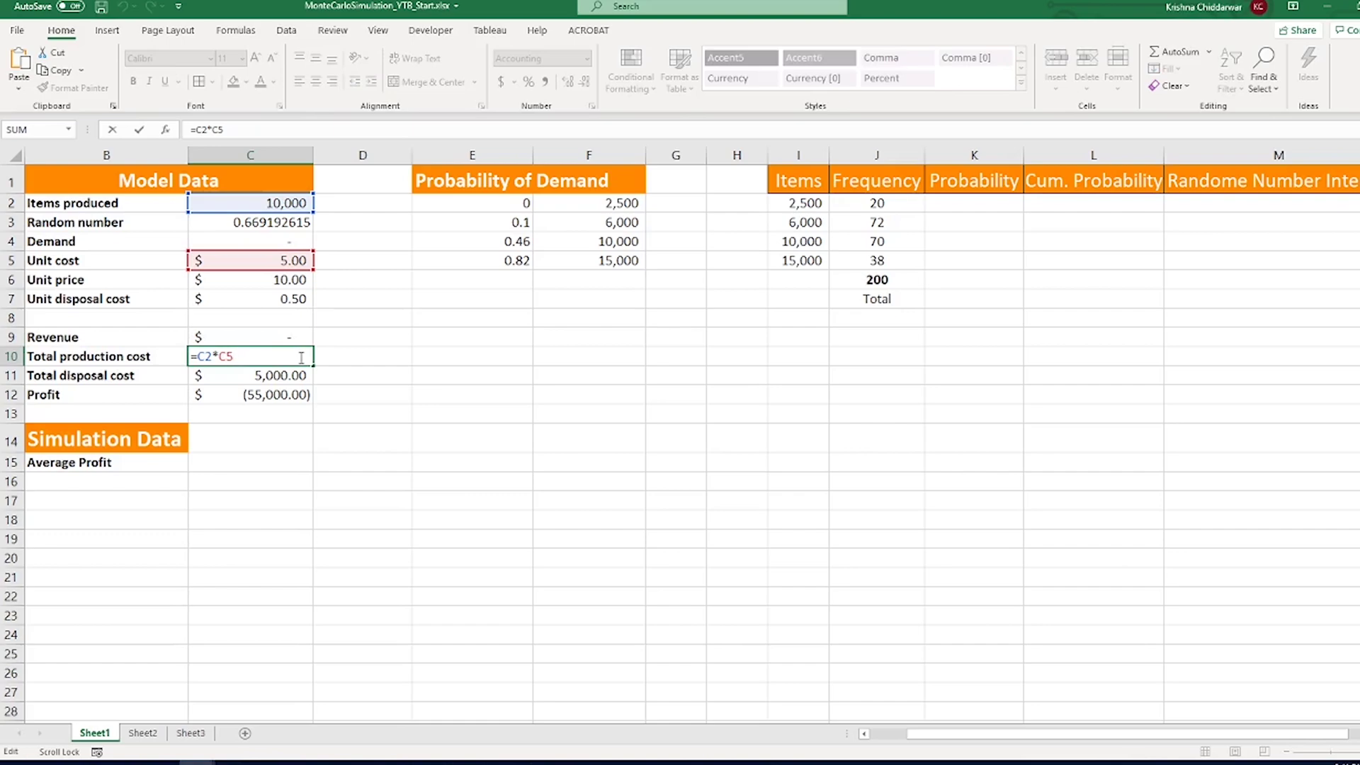
key(Escape)
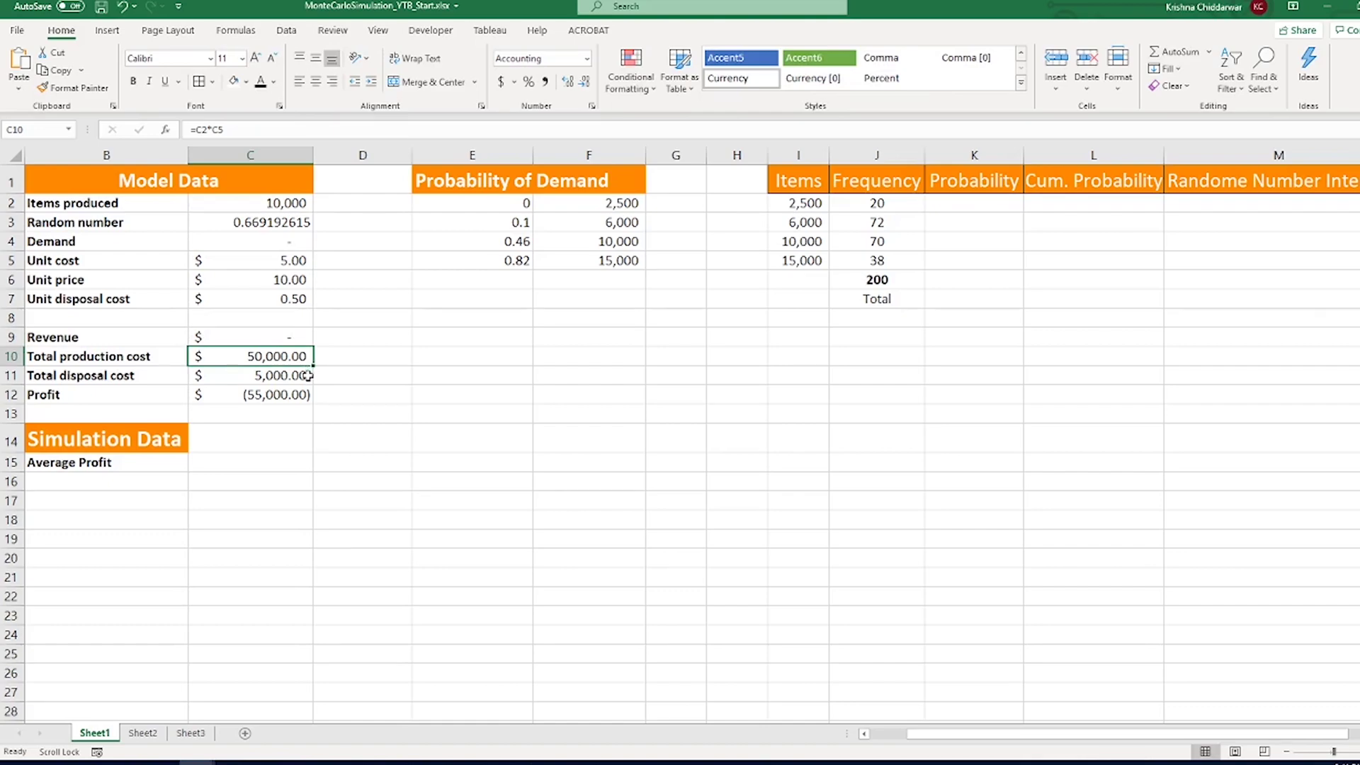
click(308, 374)
double_click(310, 378)
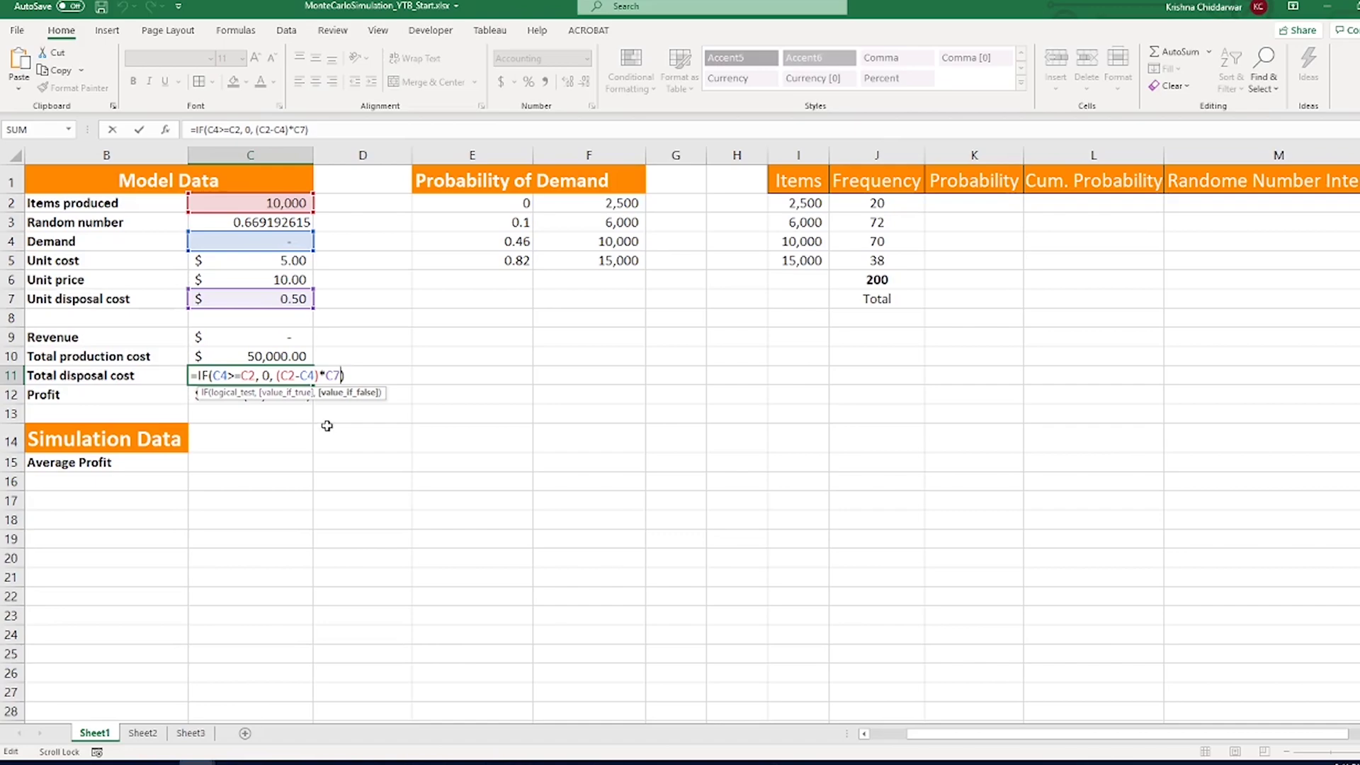
key(ctrl+Return)
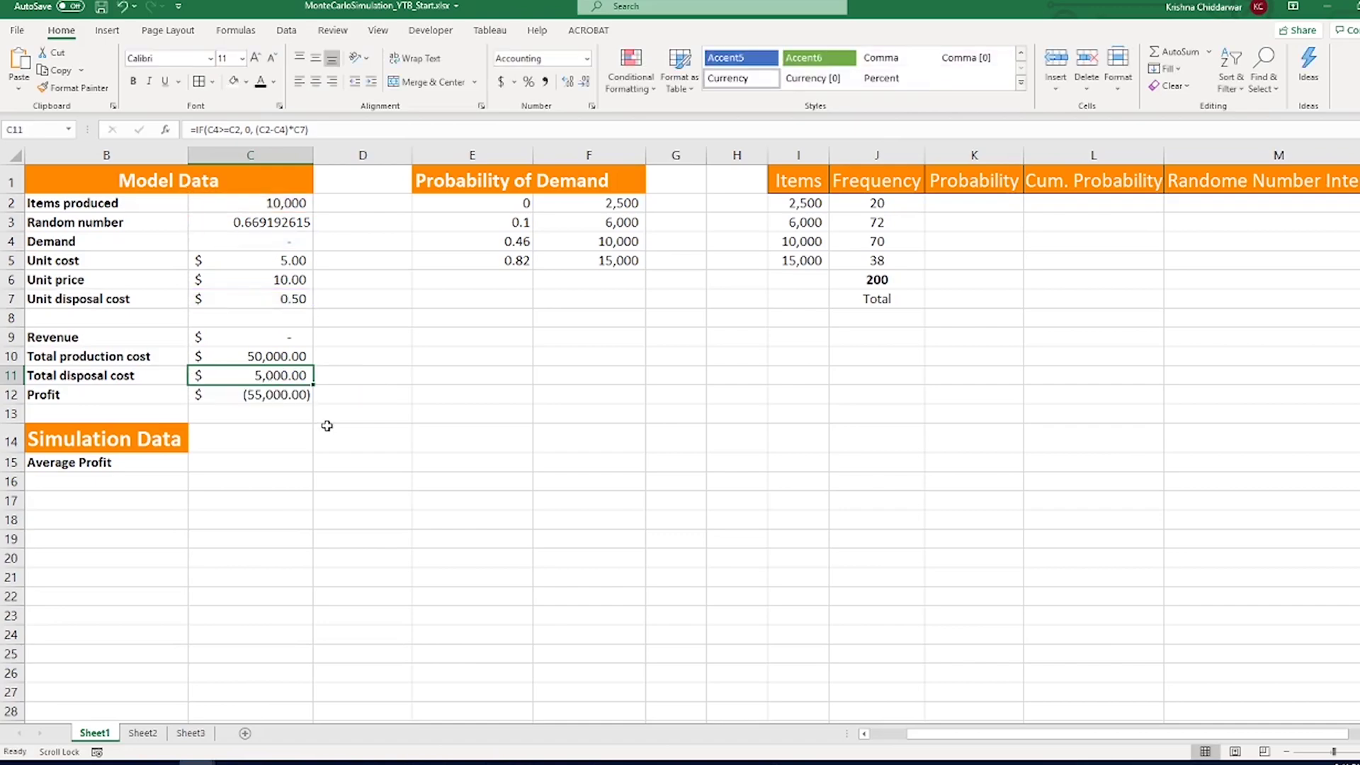
drag(159, 395, 203, 394)
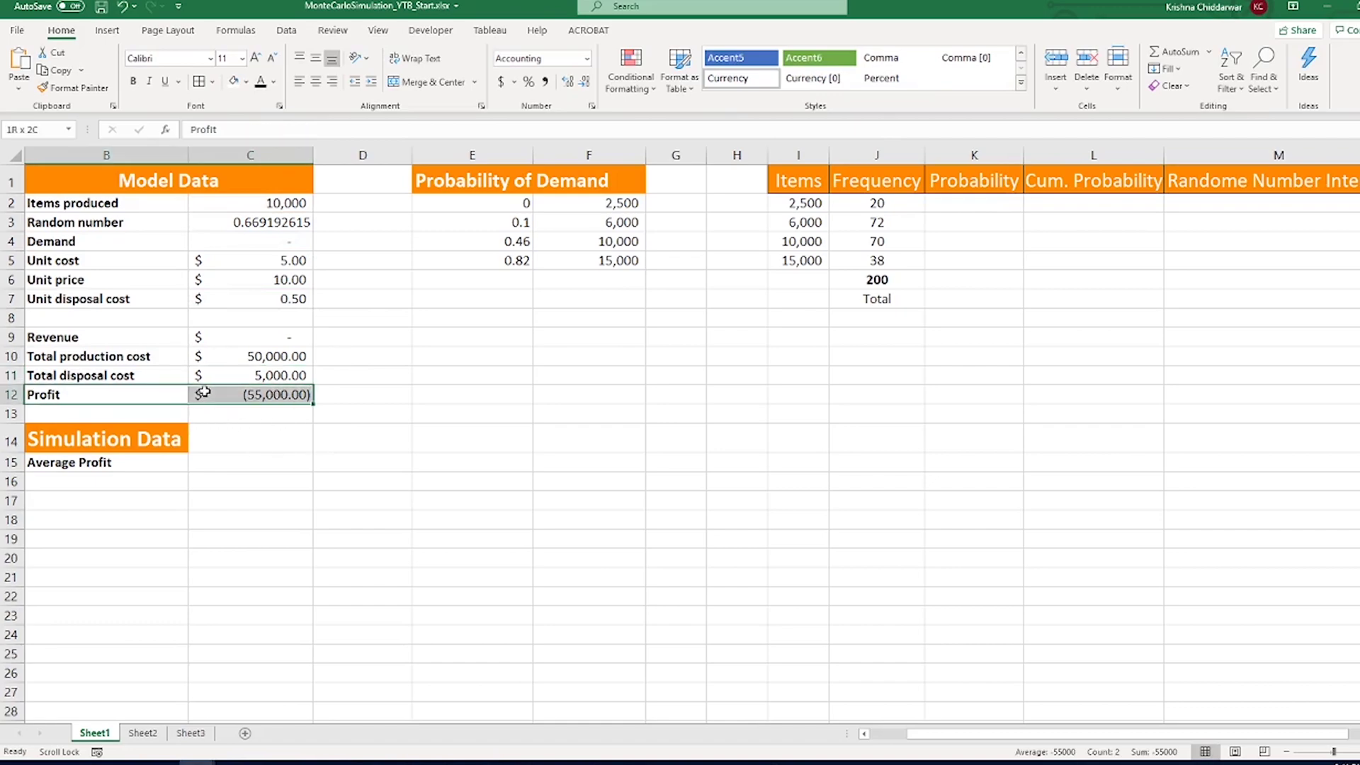
click(303, 395)
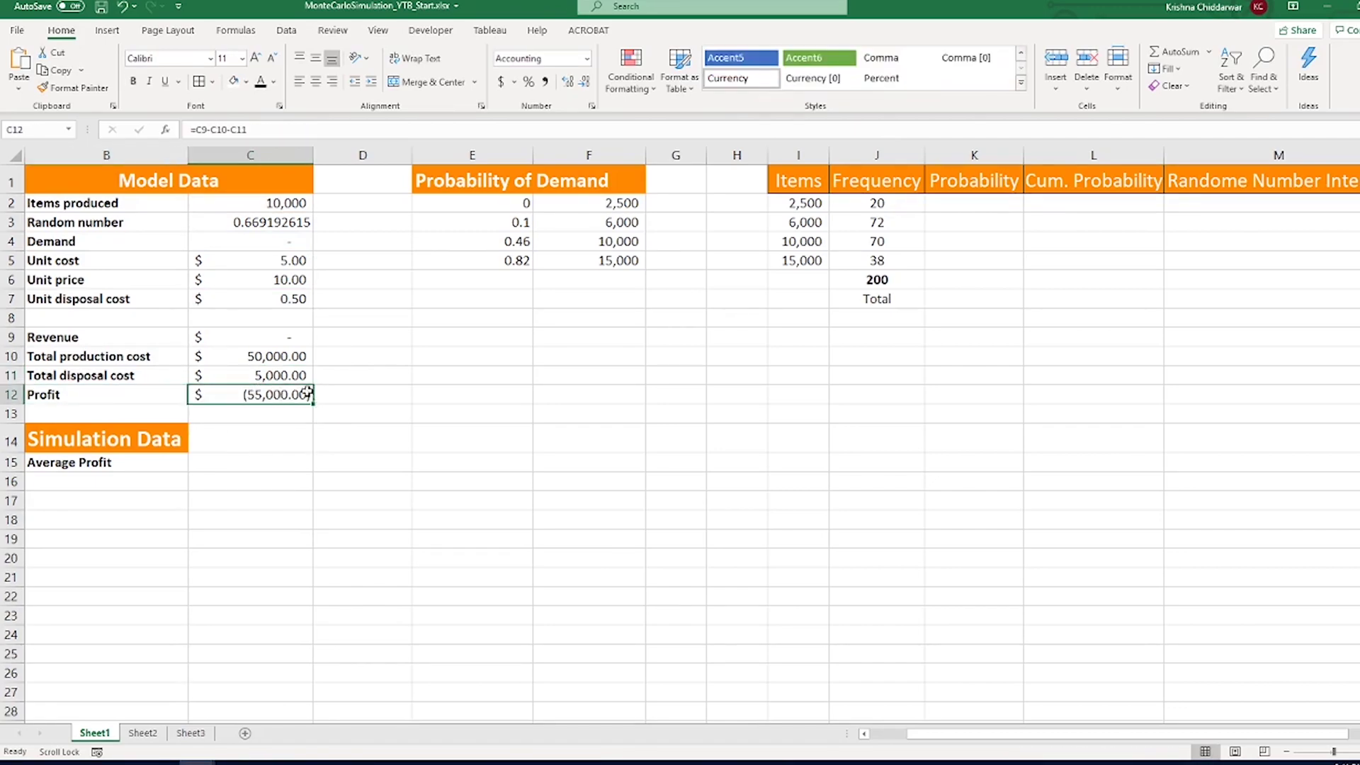
double_click(307, 395)
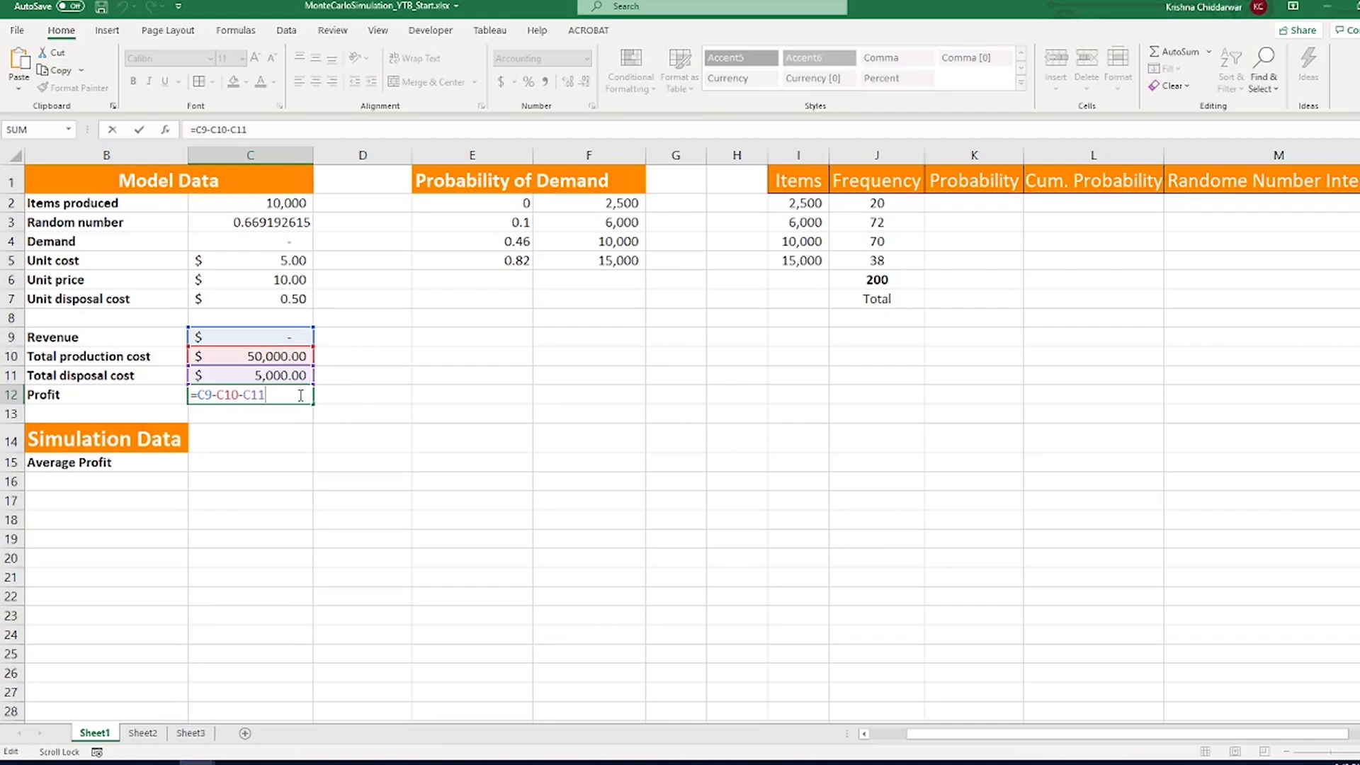
key(ctrl+Return)
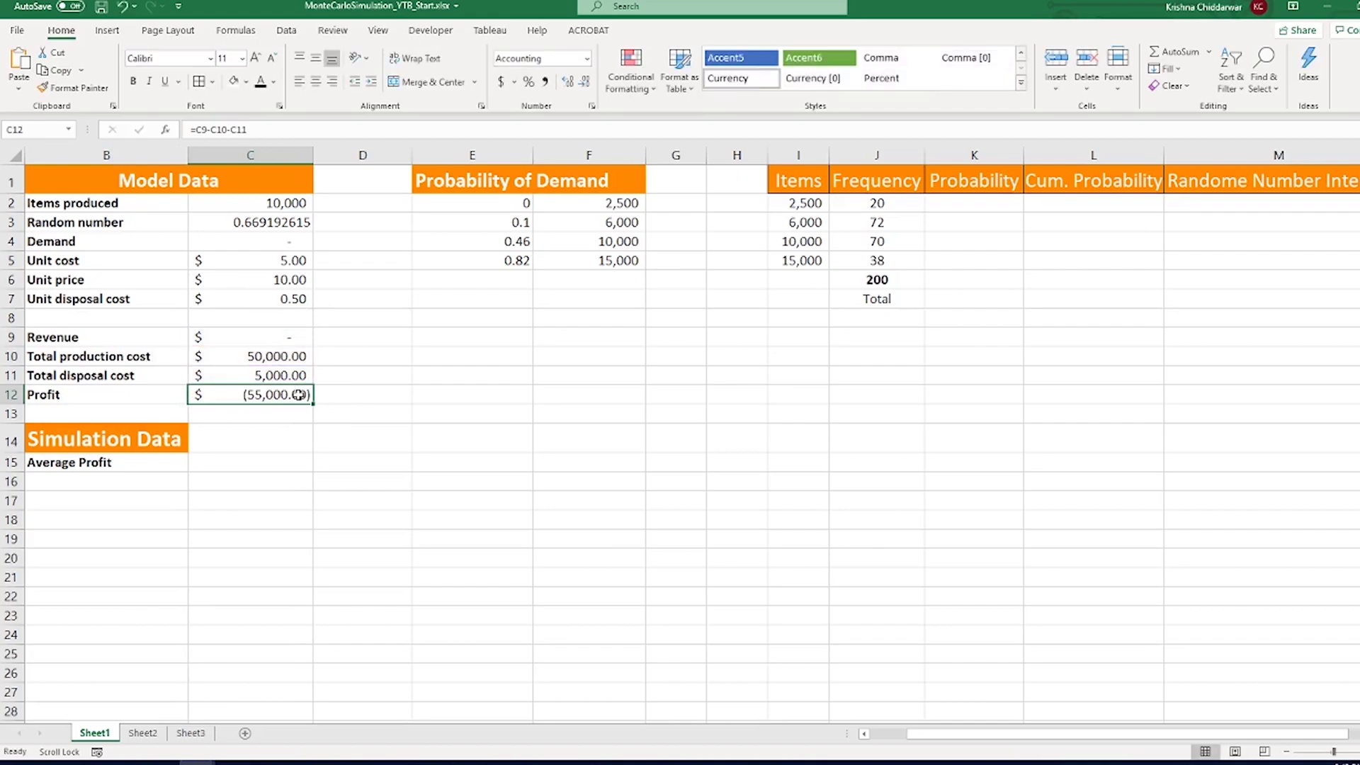
Step: Review the Items and Frequency data for 2,500, 6,000, 10,000 and 15,000 items and the 200 total
drag(472, 186, 611, 260)
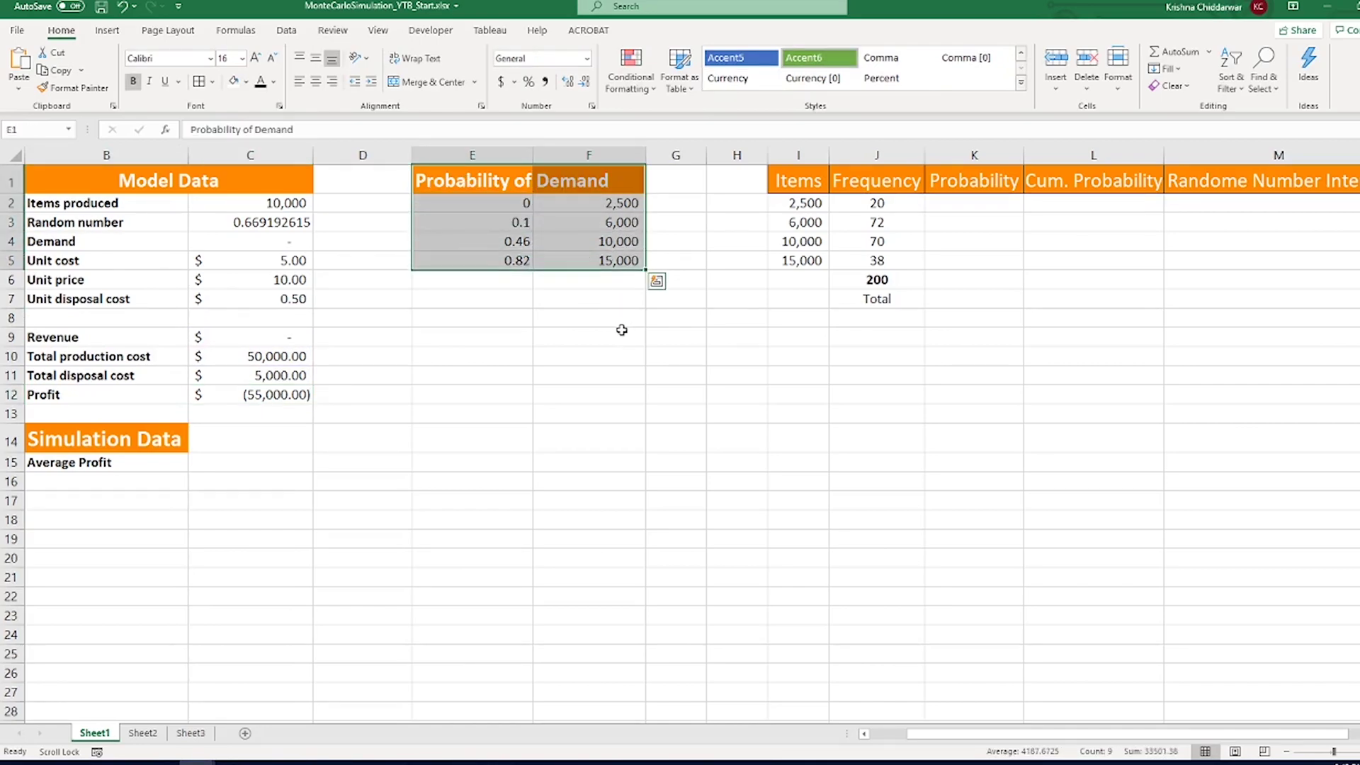
click(805, 203)
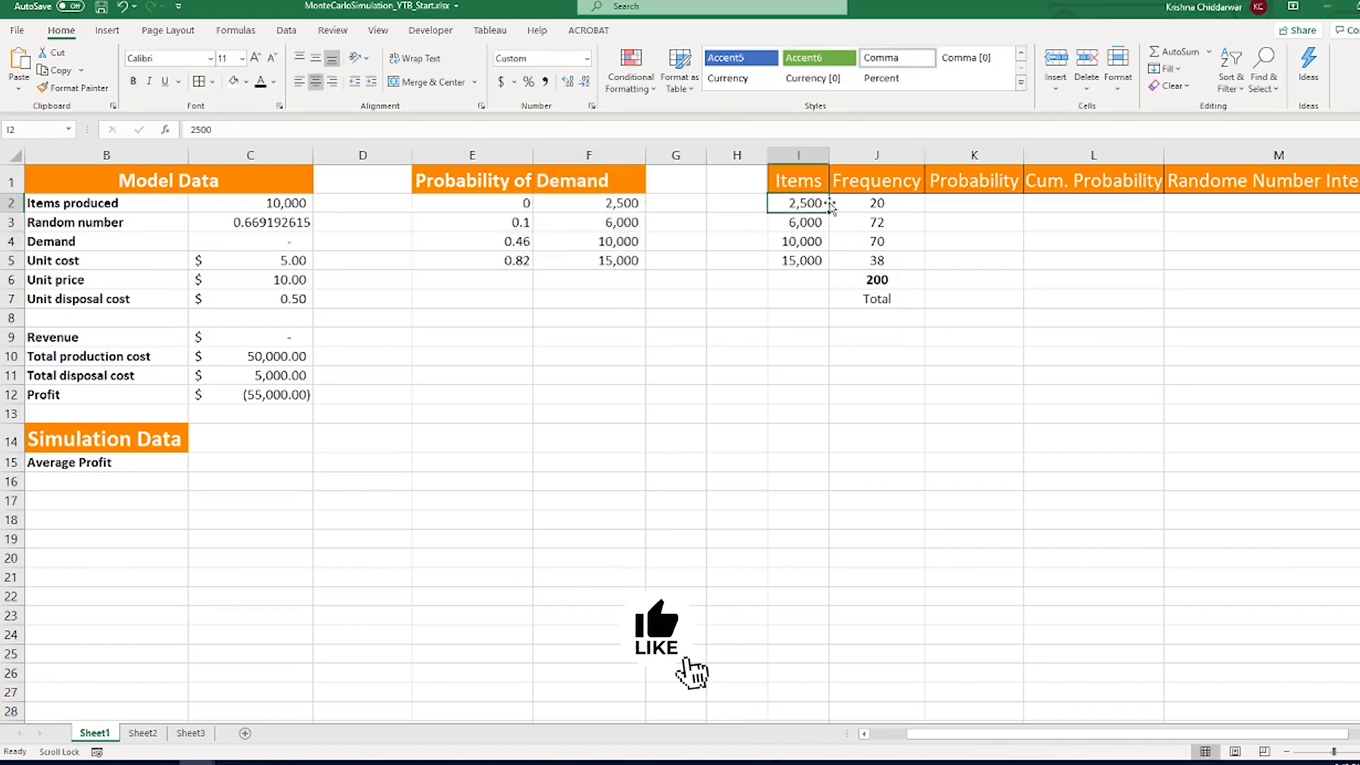
drag(805, 202, 909, 261)
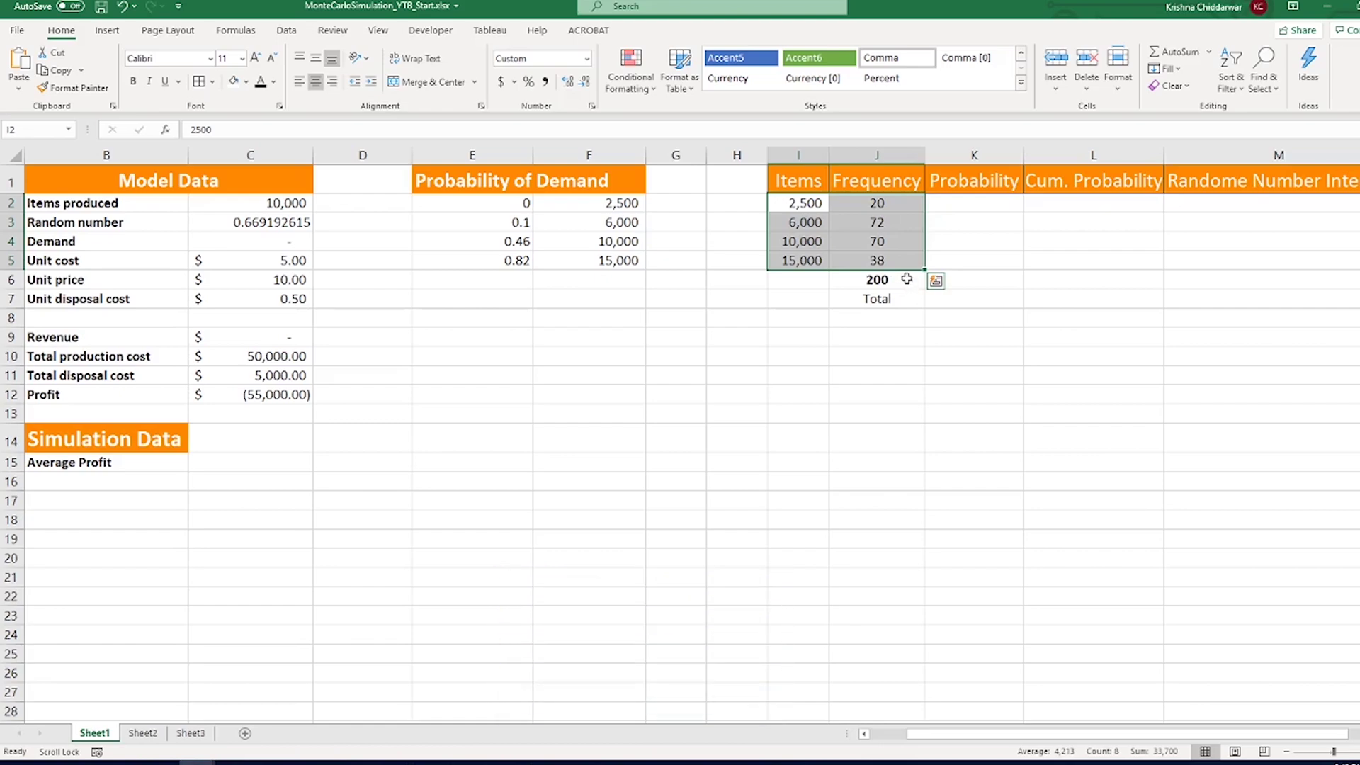
click(907, 279)
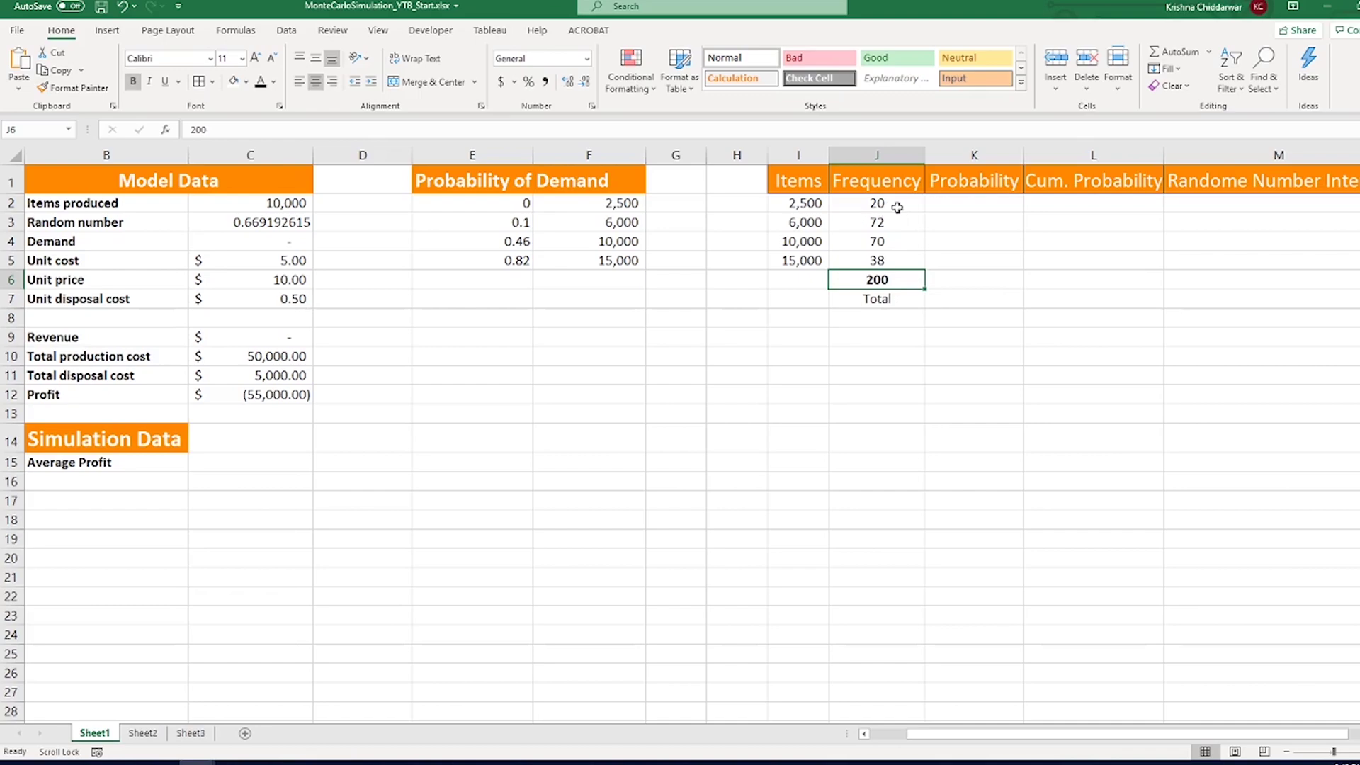
drag(813, 208, 877, 208)
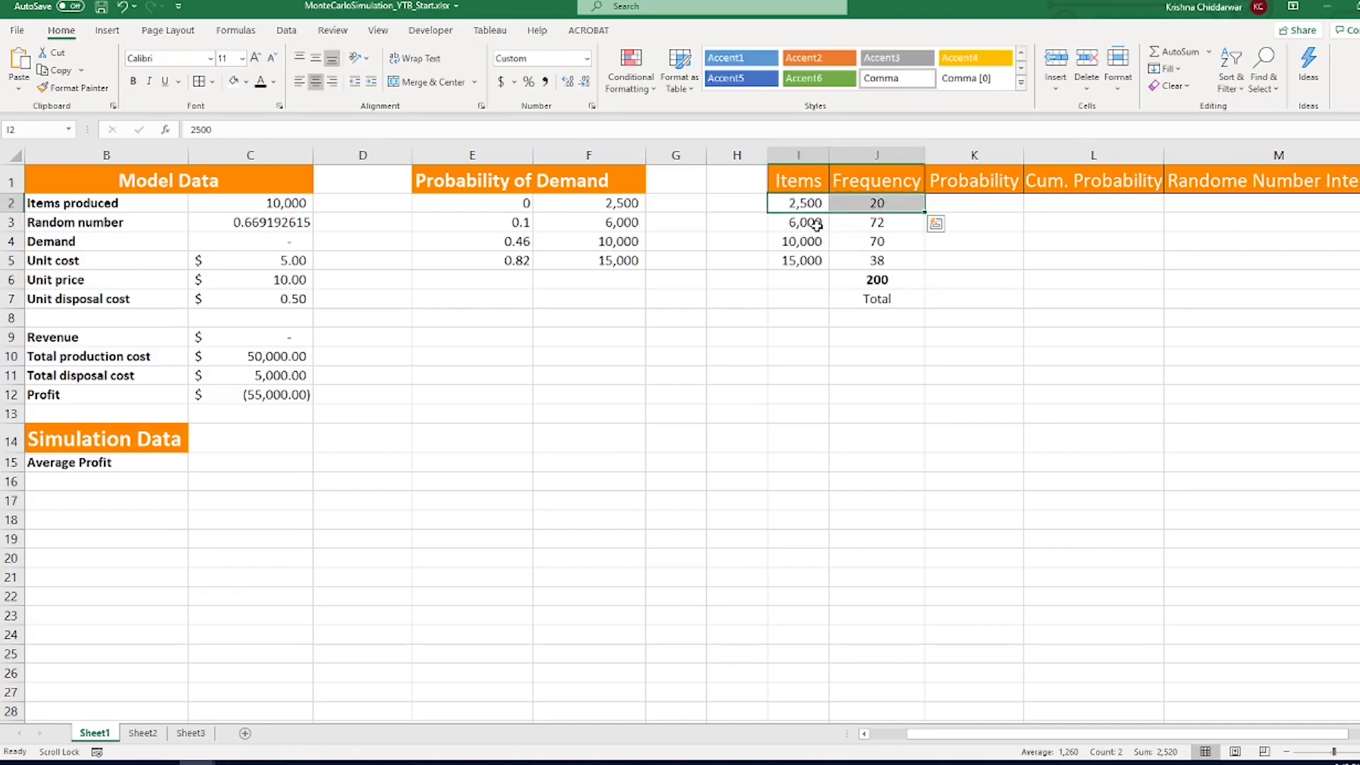
drag(815, 226, 853, 228)
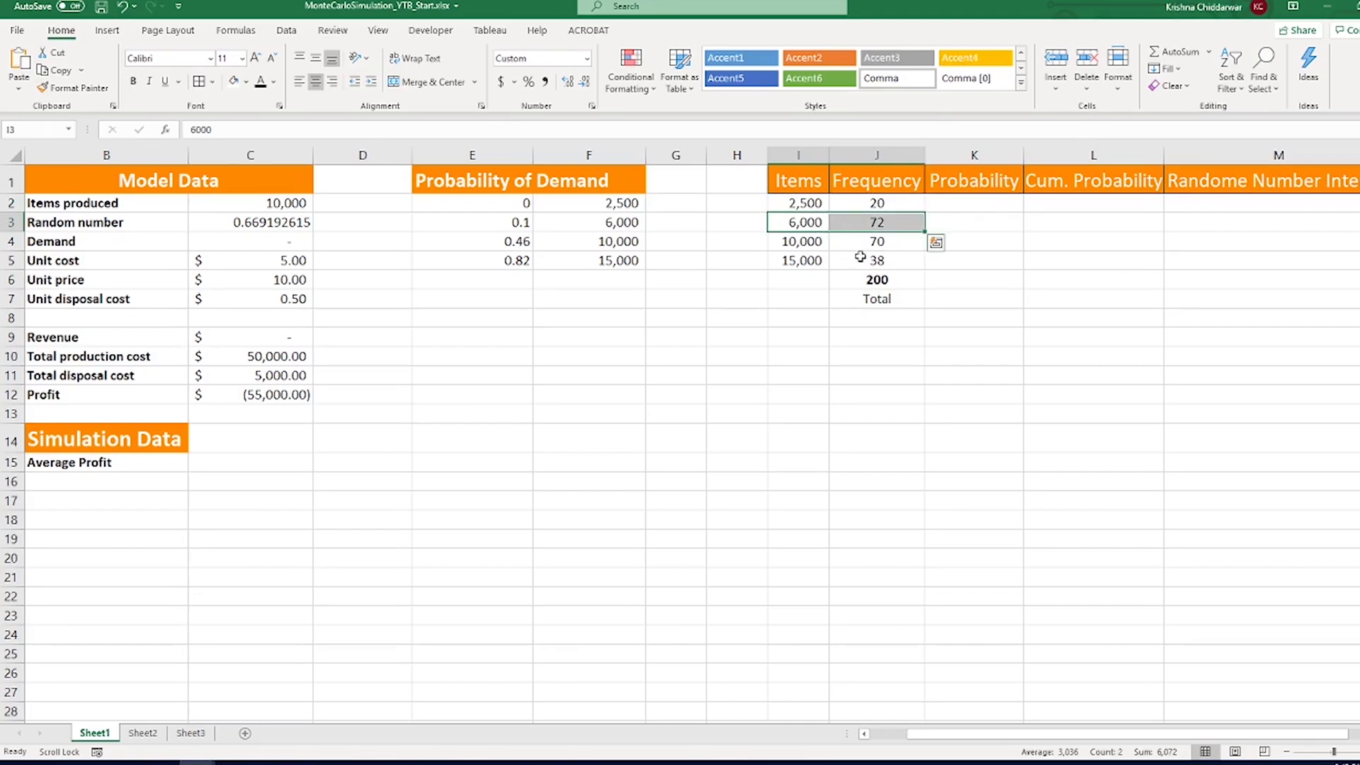
click(861, 245)
click(806, 243)
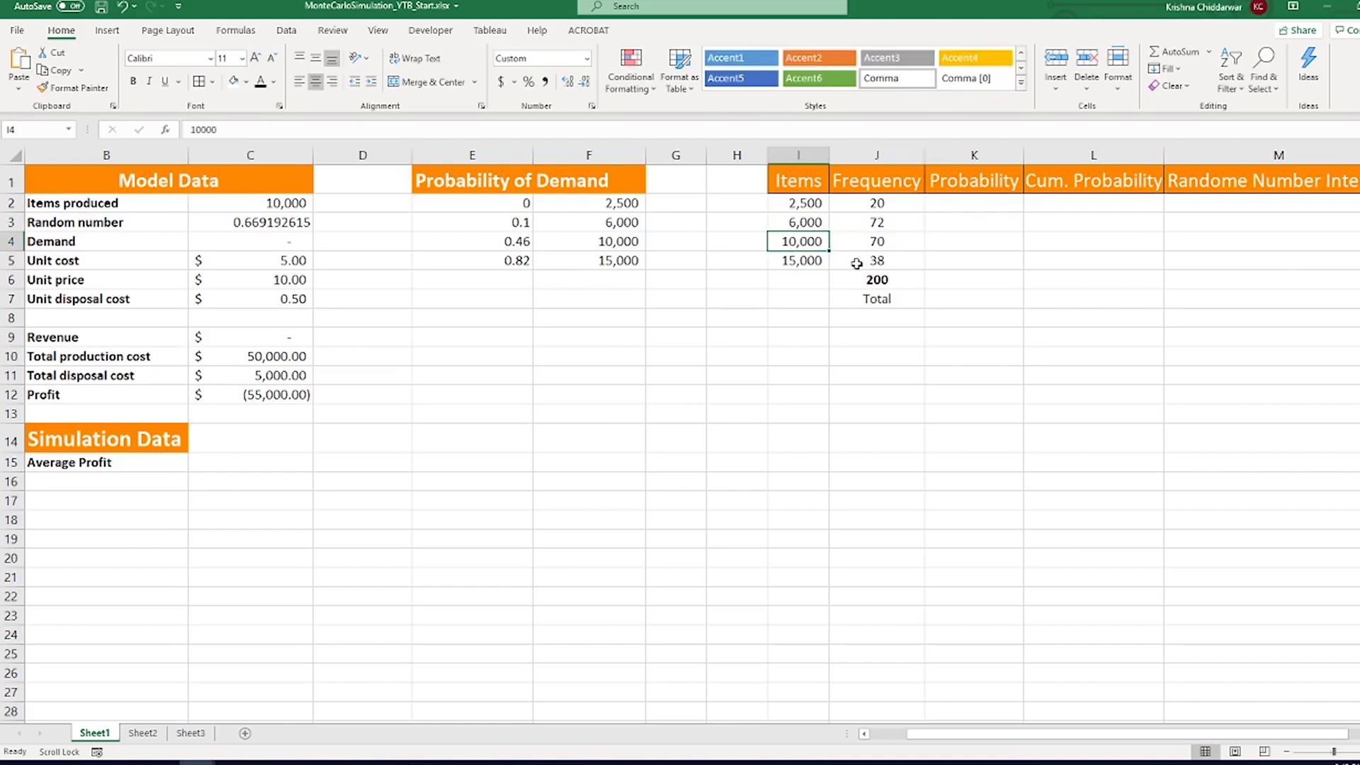
drag(858, 262, 813, 262)
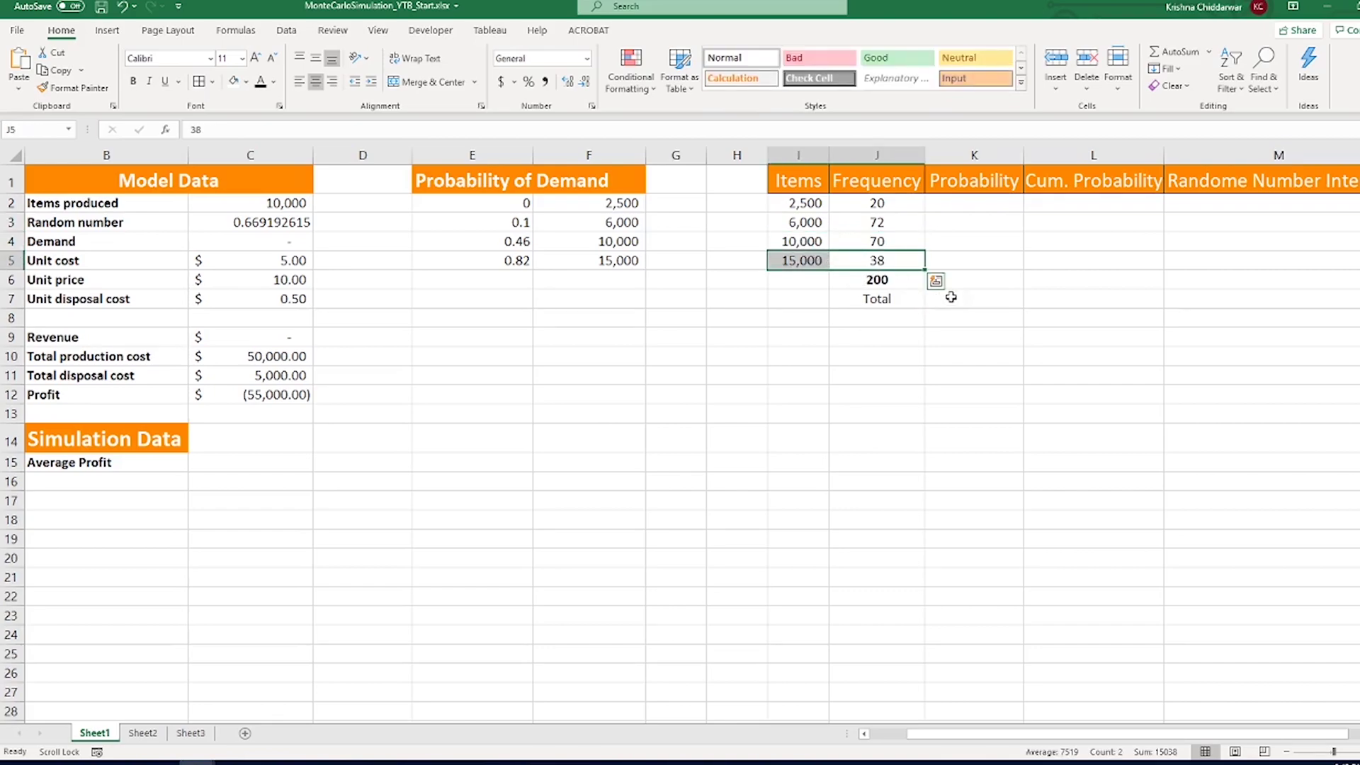
click(970, 187)
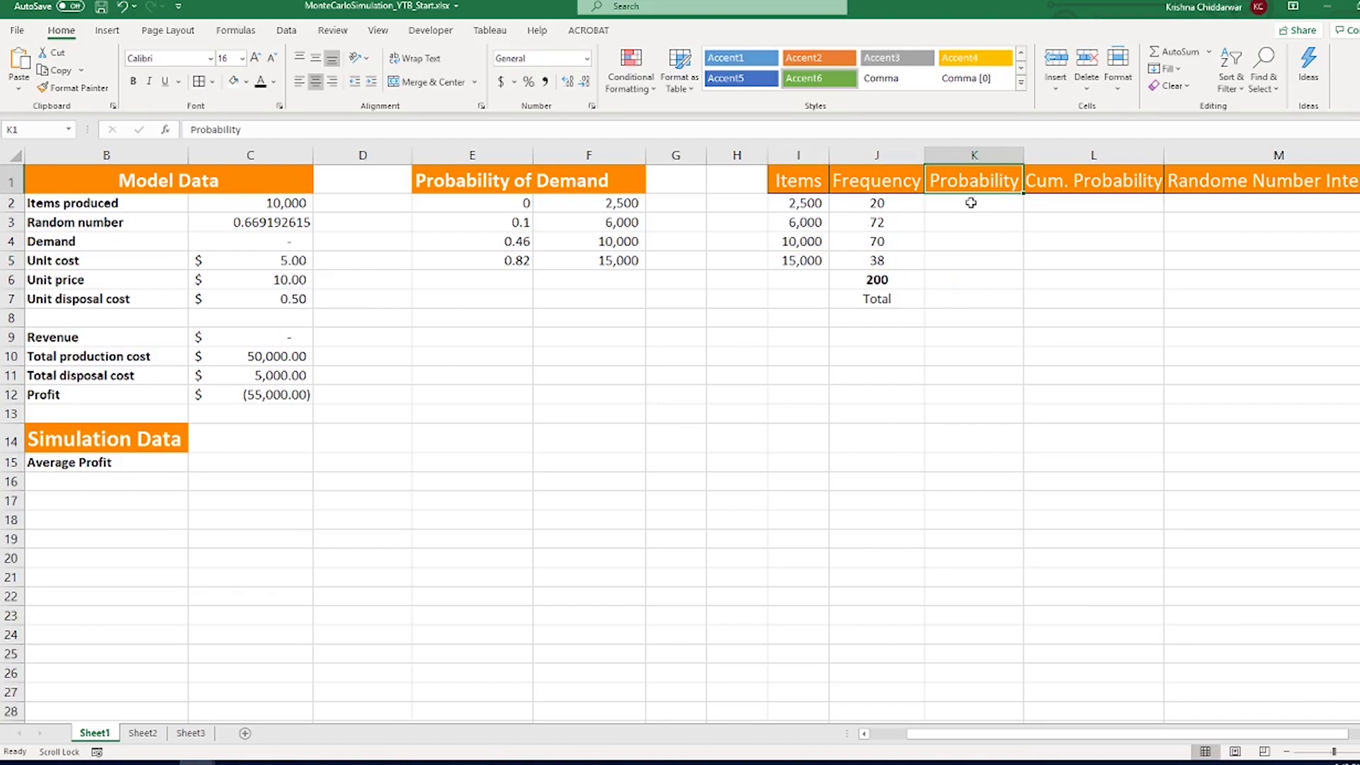
Step: Enter =J2/$J$6 in K2 and fill it down to K5, giving probabilities 0.1, 0.36, 0.35 and 0.19
click(970, 202)
text(=)
click(895, 204)
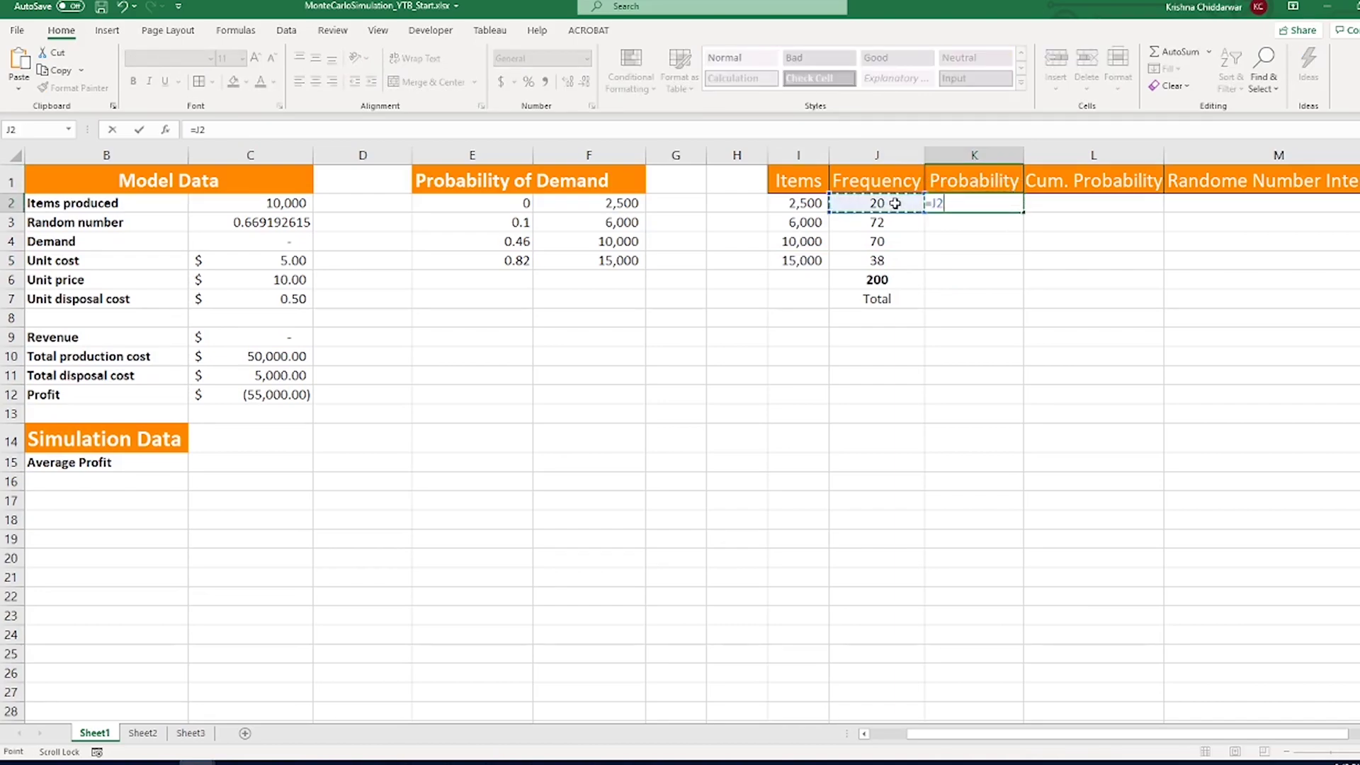
text(/)
click(894, 280)
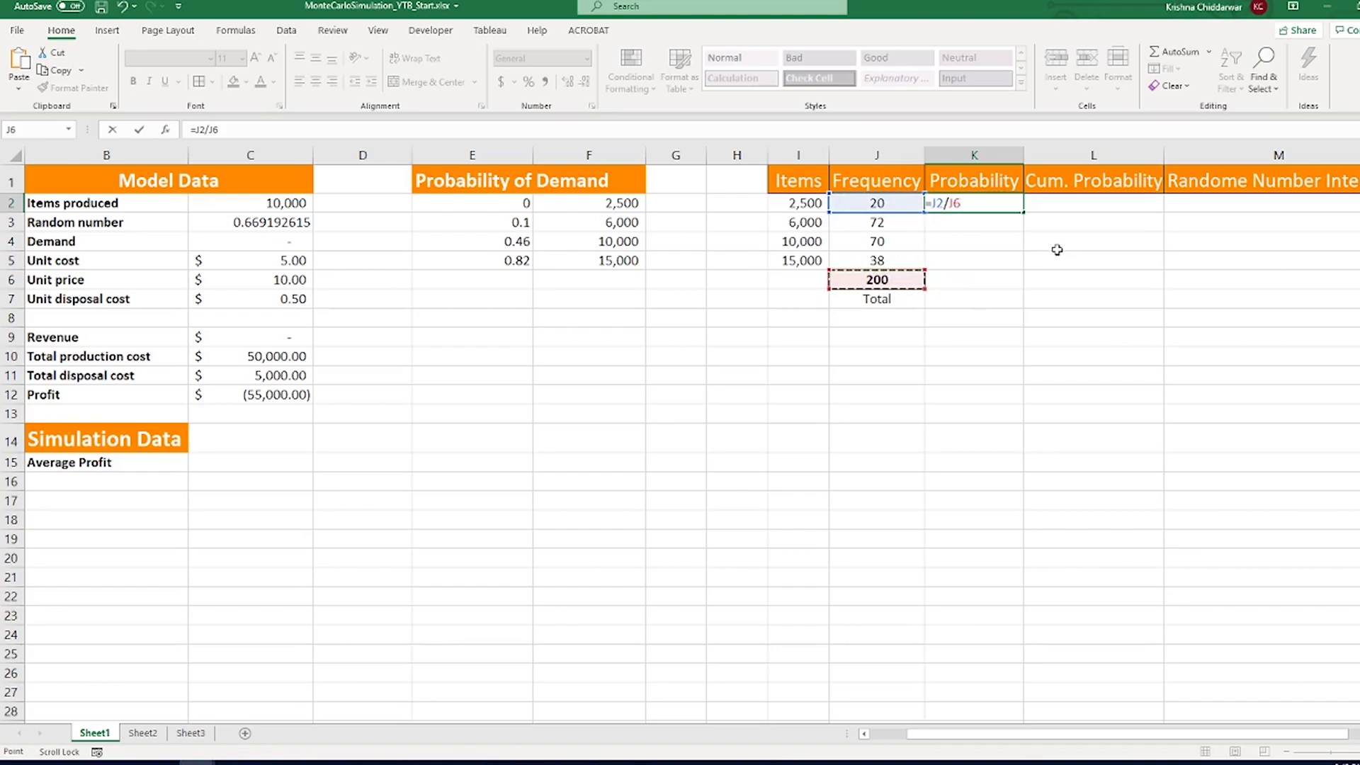
key(F4)
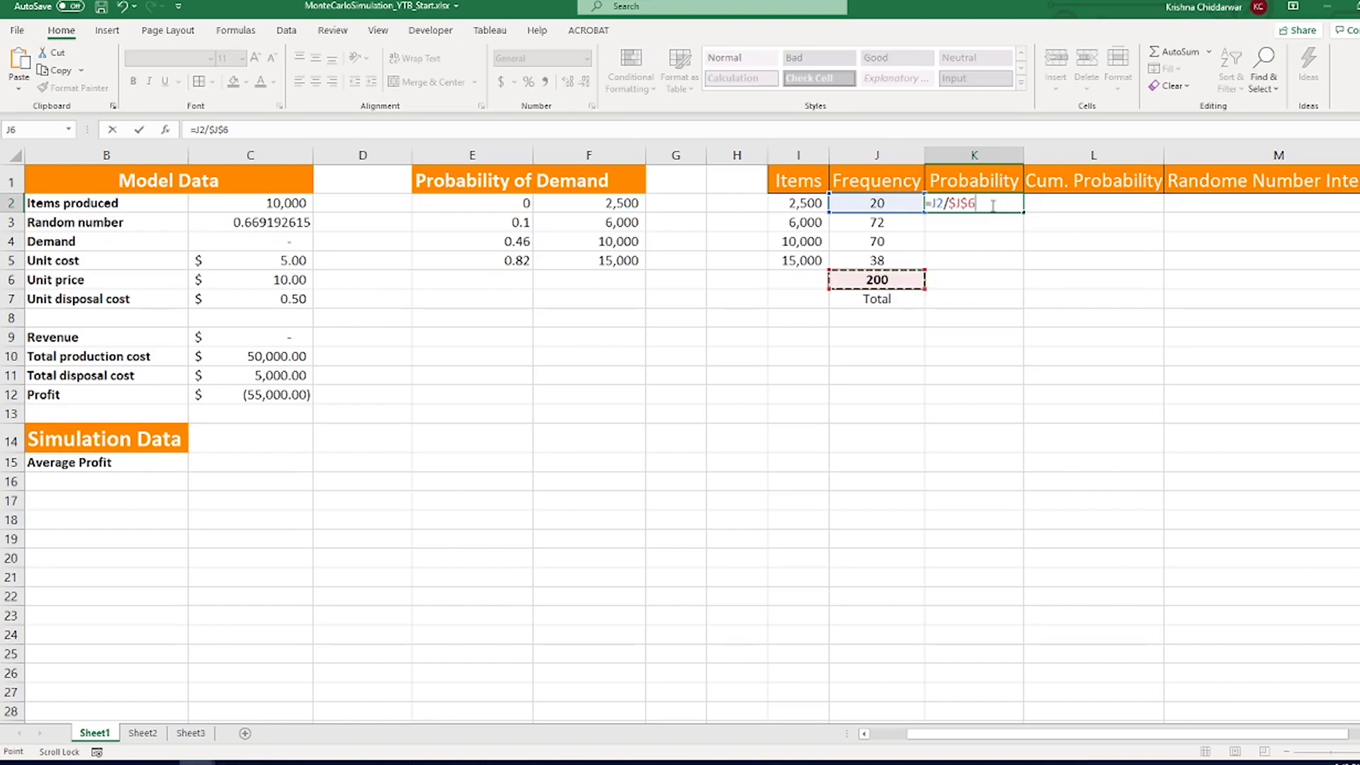
key(F4)
key(F4)
key(F4)
key(F4)
key(Return)
click(999, 202)
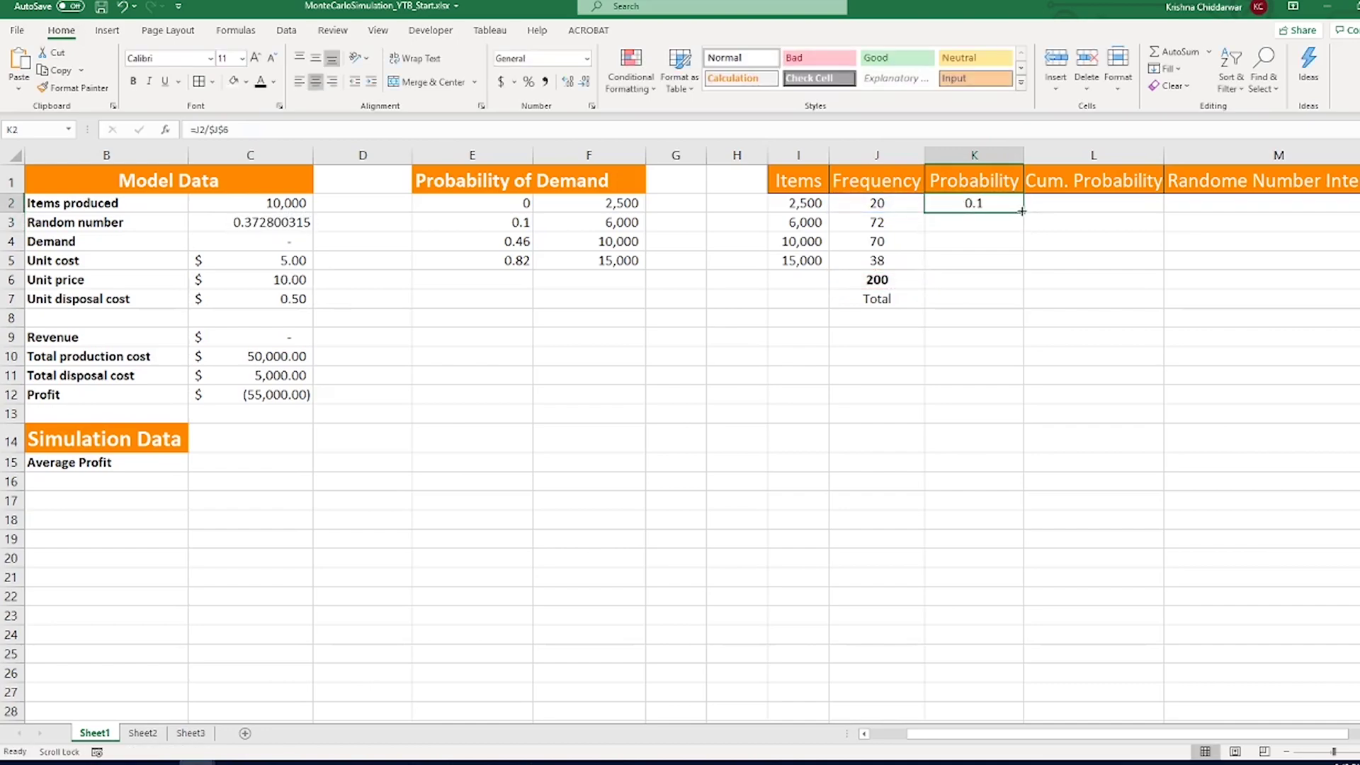
drag(1024, 211, 1015, 269)
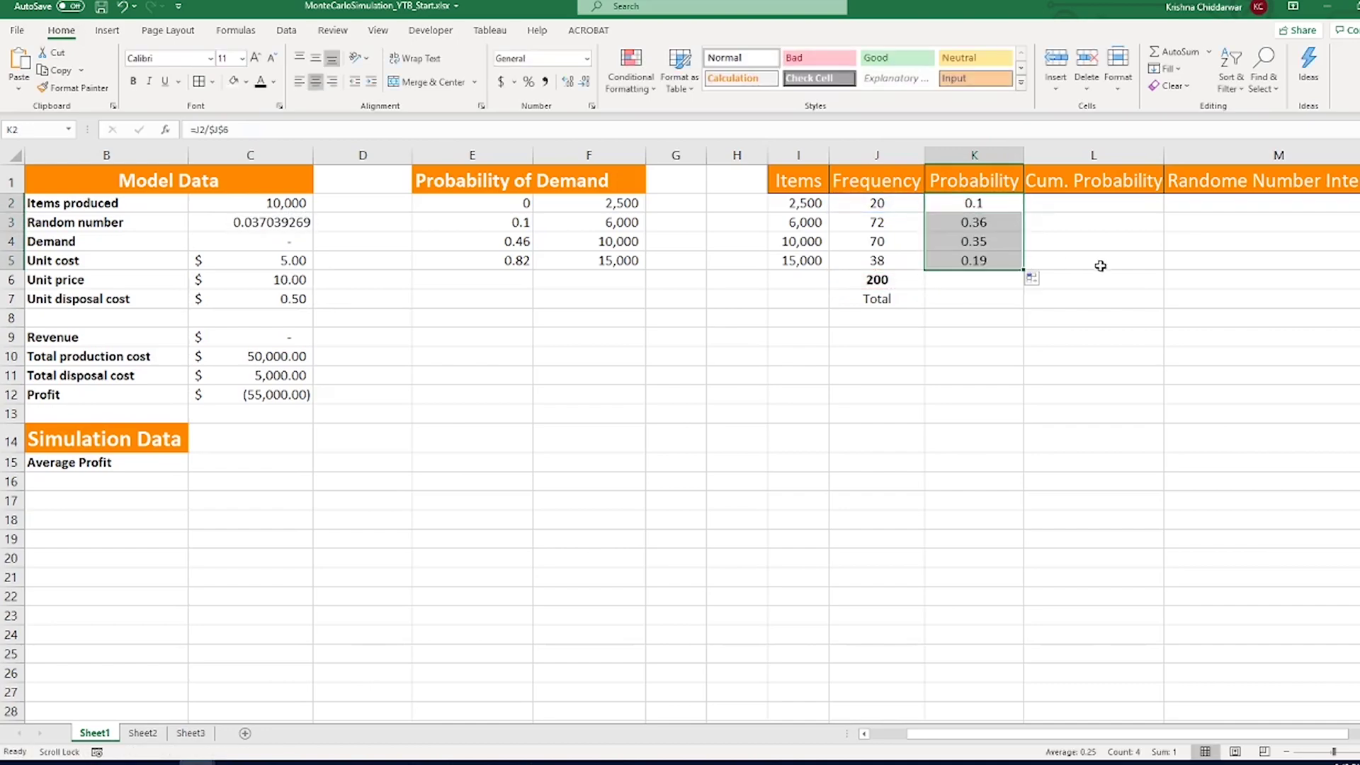
Step: Enter =K2 in L2 and running totals =K3+L2, =K4+L3, =L4+K5 below, giving 0.1, 0.46, 0.81 and 1
click(1064, 198)
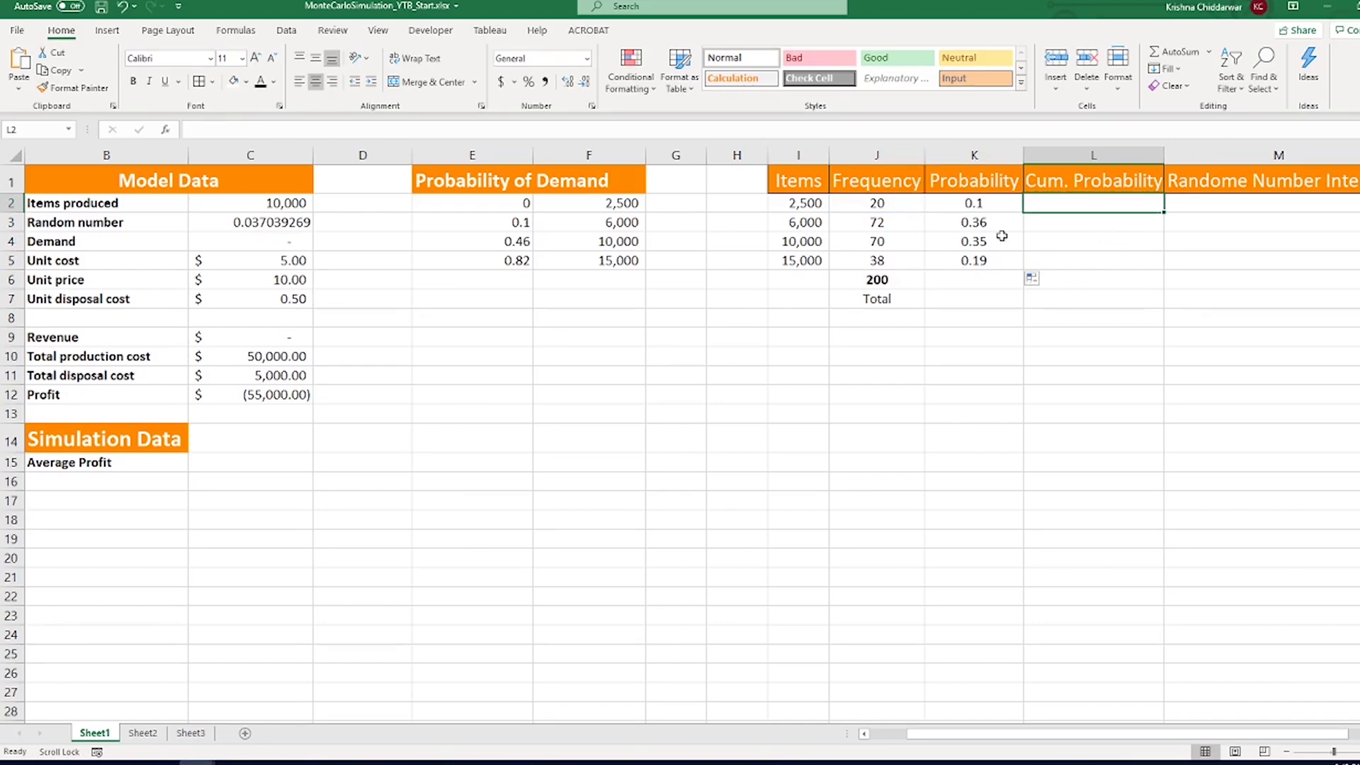
text(=)
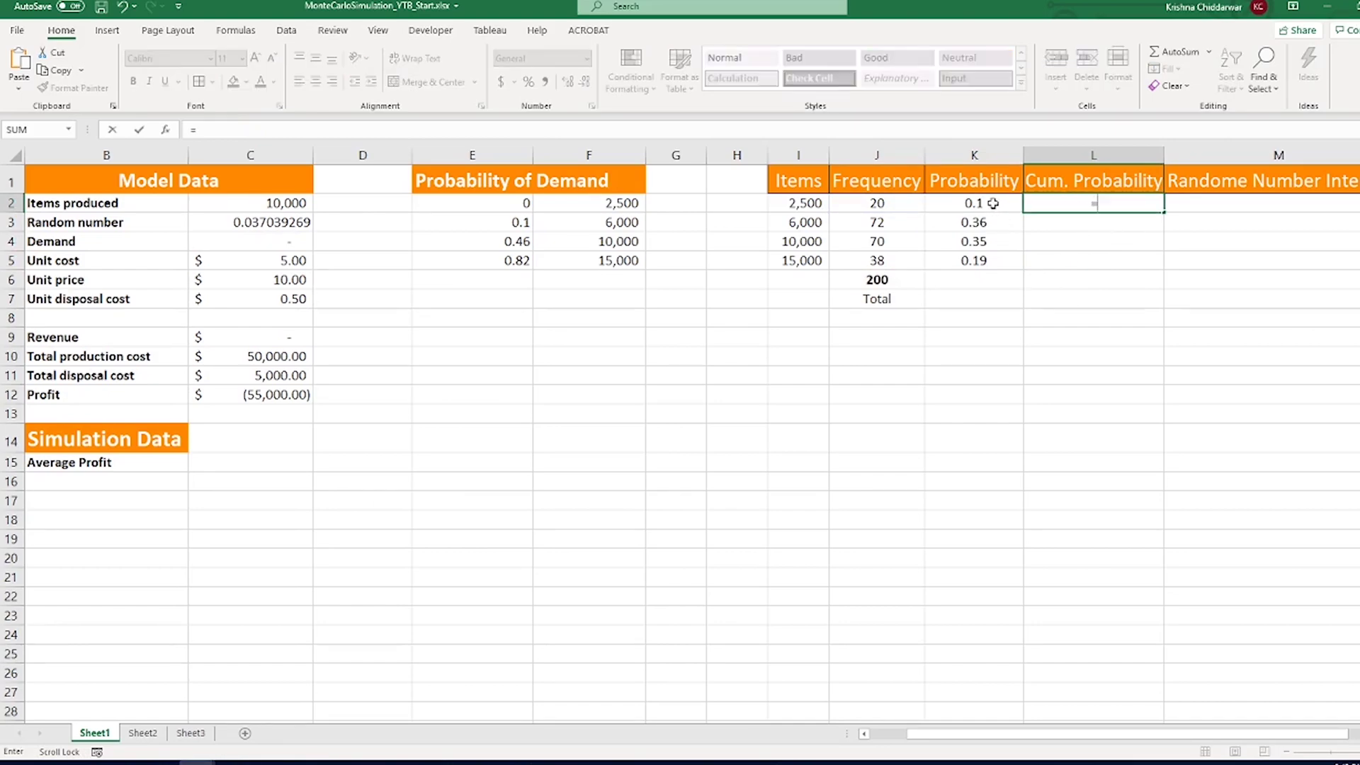
click(993, 205)
key(Return)
text(=)
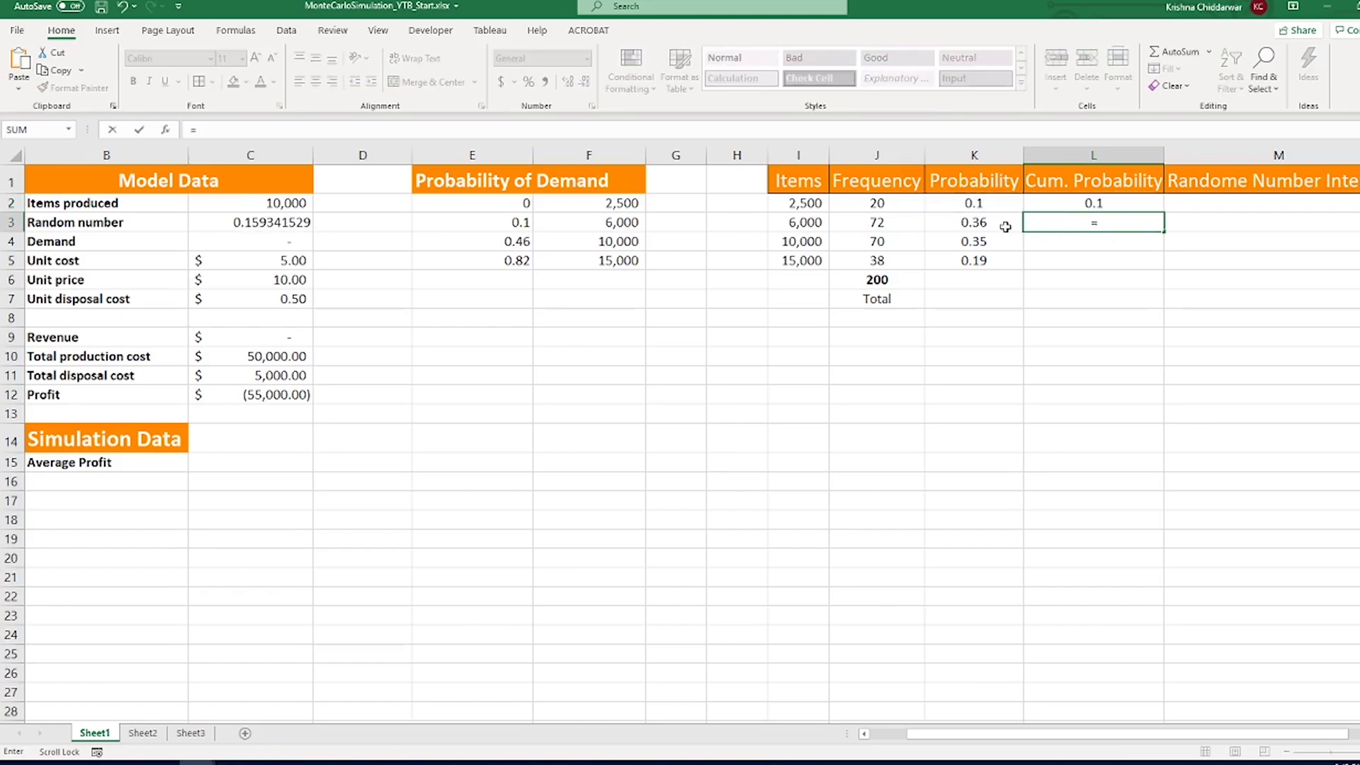
click(969, 223)
text(+)
click(1071, 203)
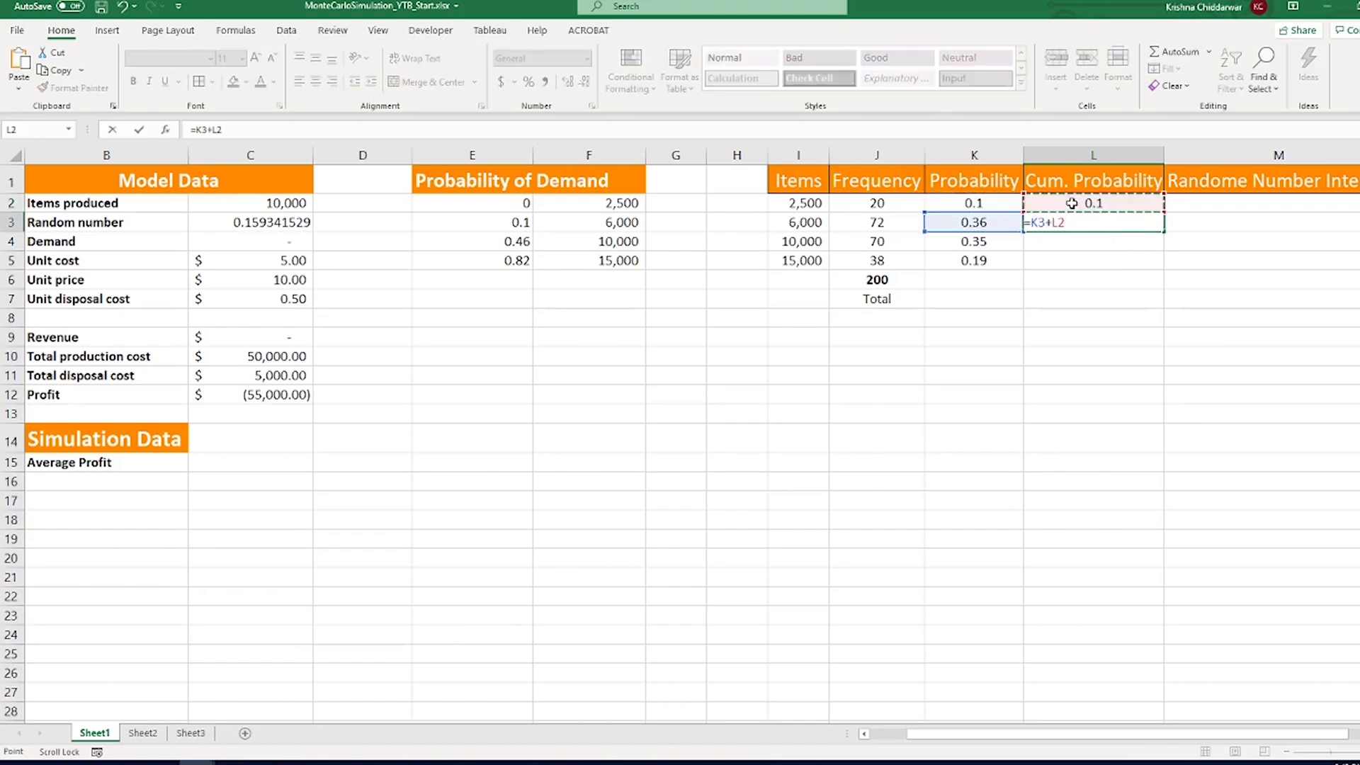
key(Return)
text(=)
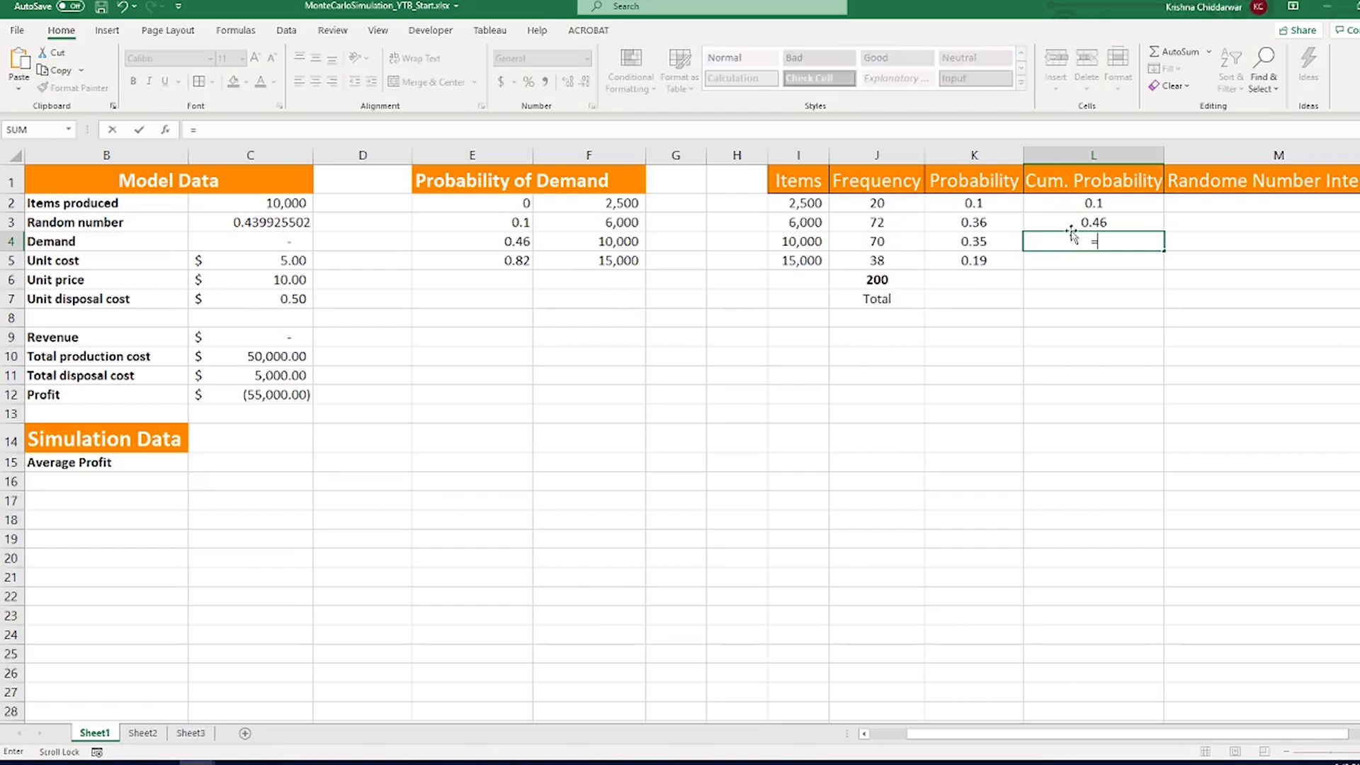
click(1014, 240)
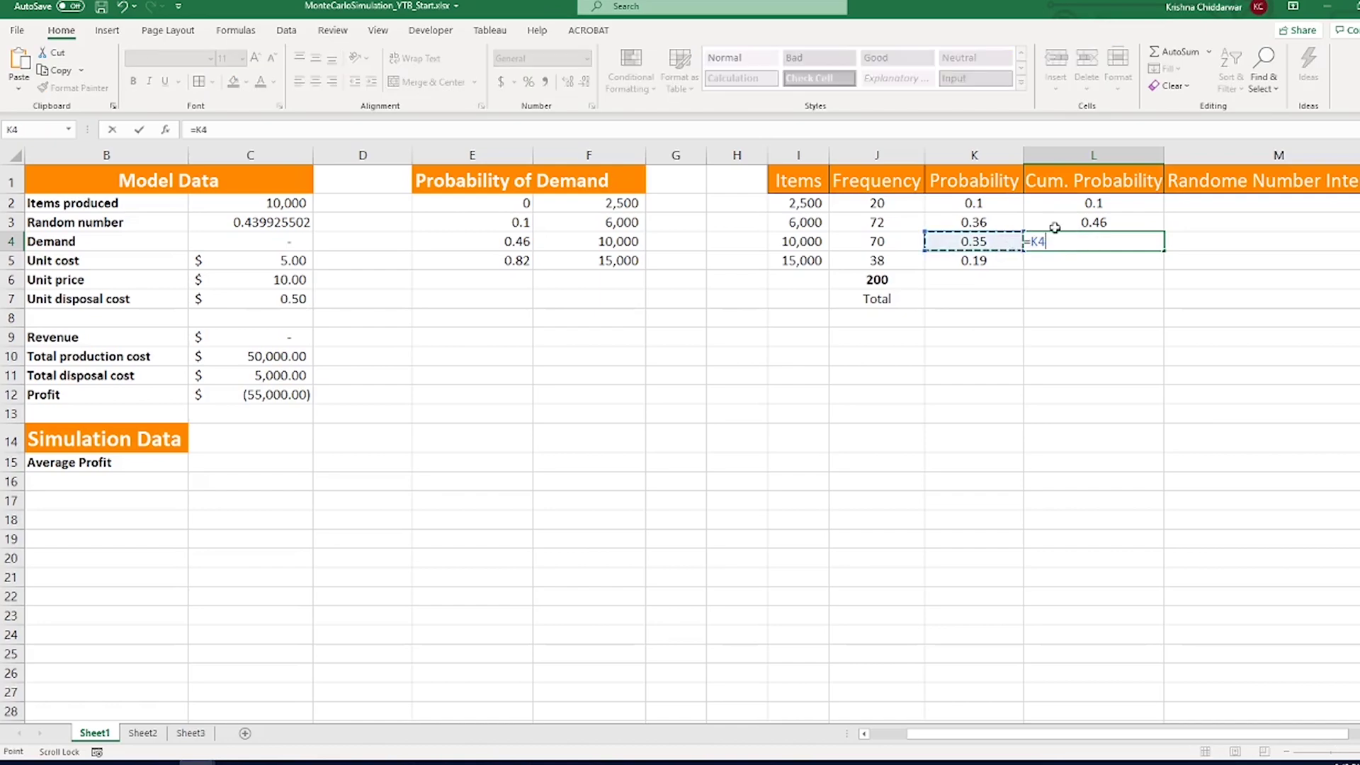
text(+)
click(1082, 223)
key(Return)
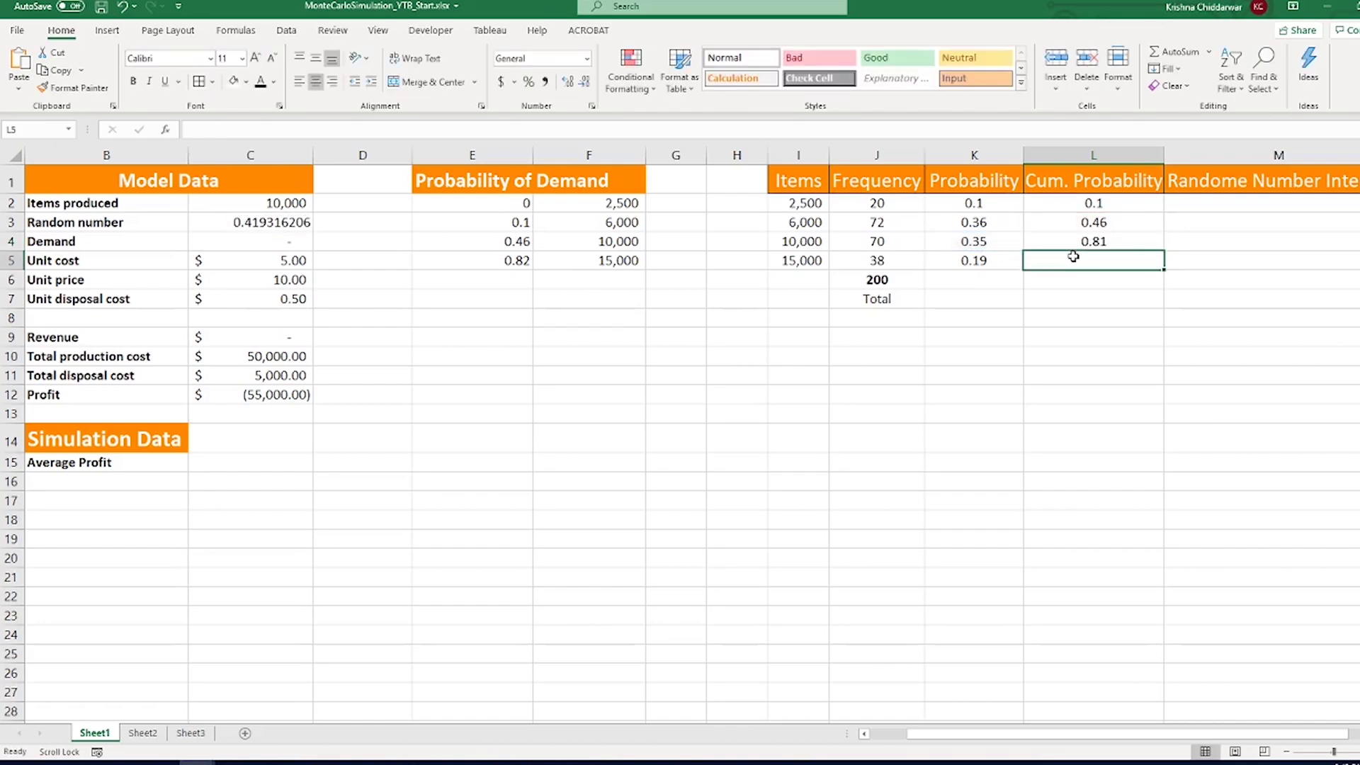
text(=)
click(1059, 241)
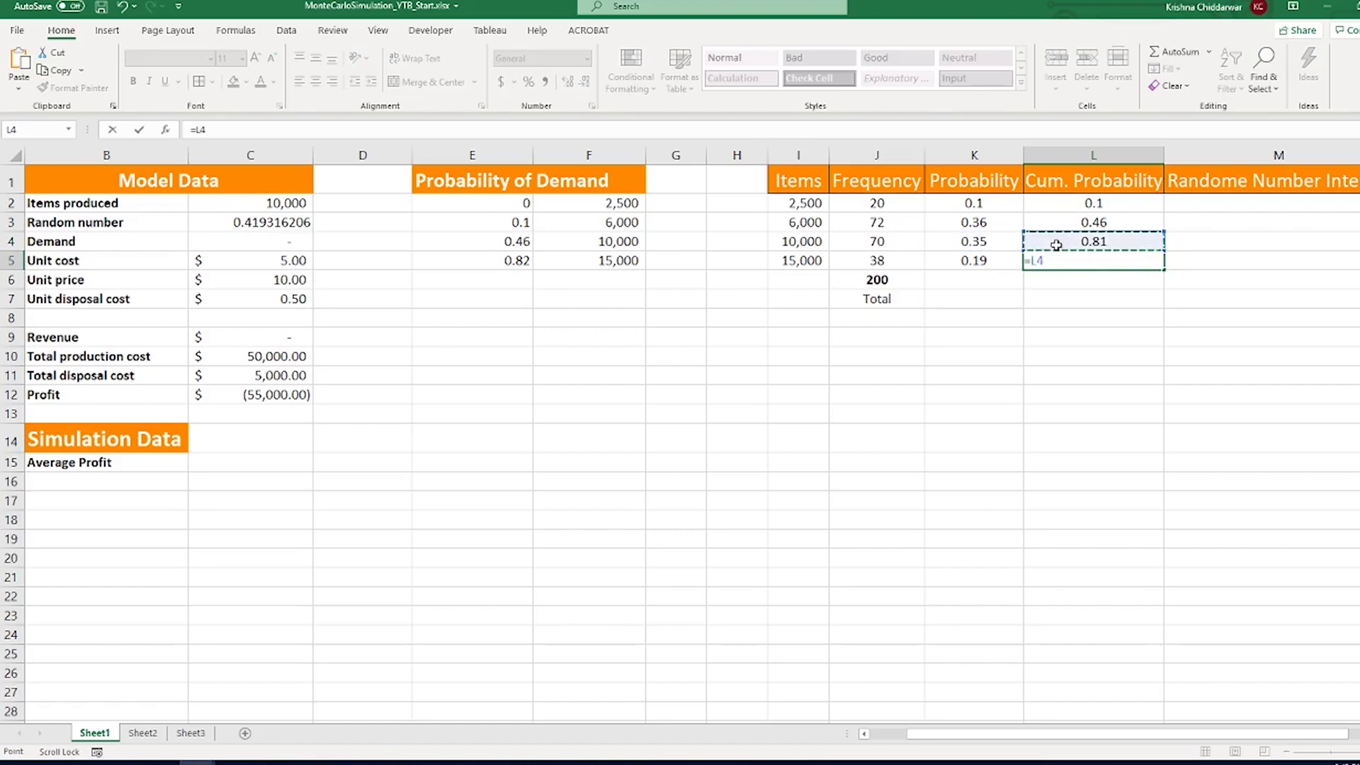
text(+)
click(999, 261)
key(Return)
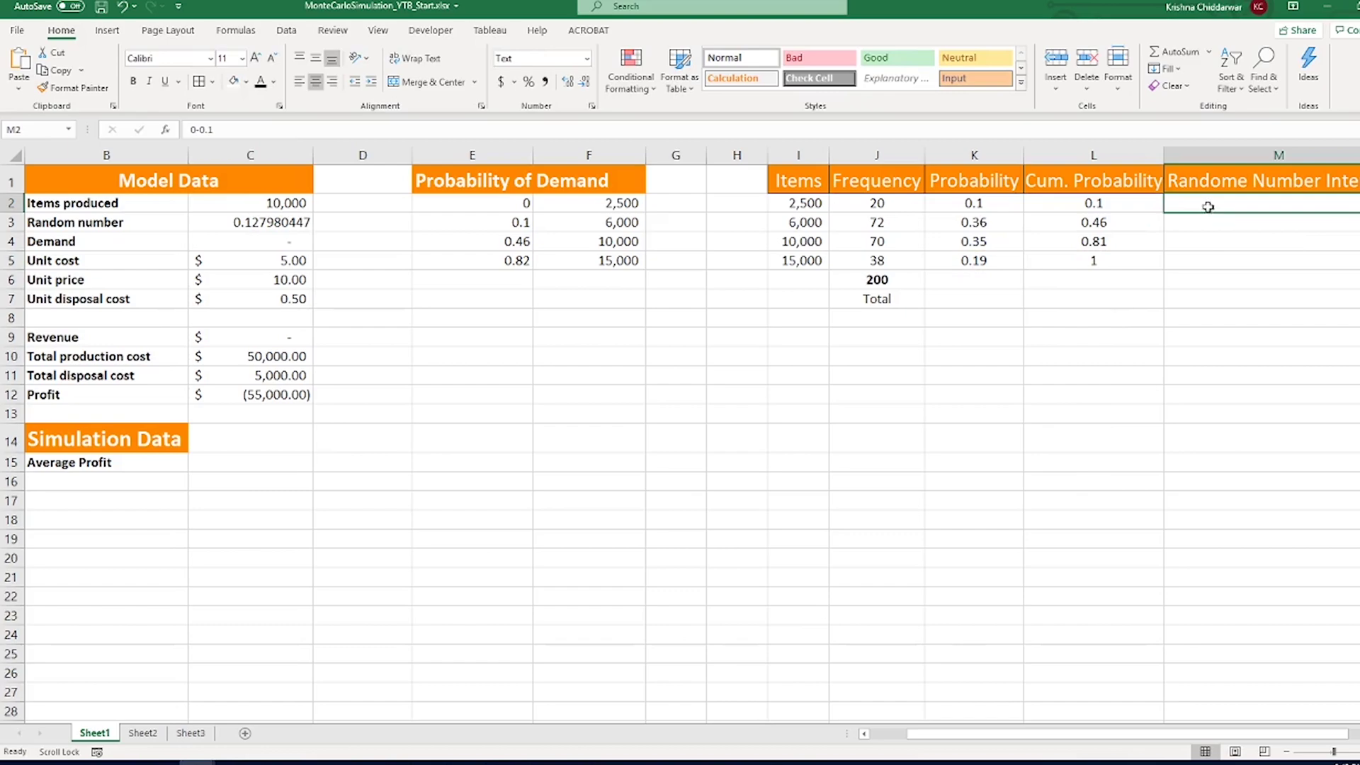
Step: Give M2:M5 a dark font colour so intervals 0-0.1, 0.11-0.46, 0.47-0.81 and 0.82-1 show, then review each row
drag(1209, 208, 1215, 257)
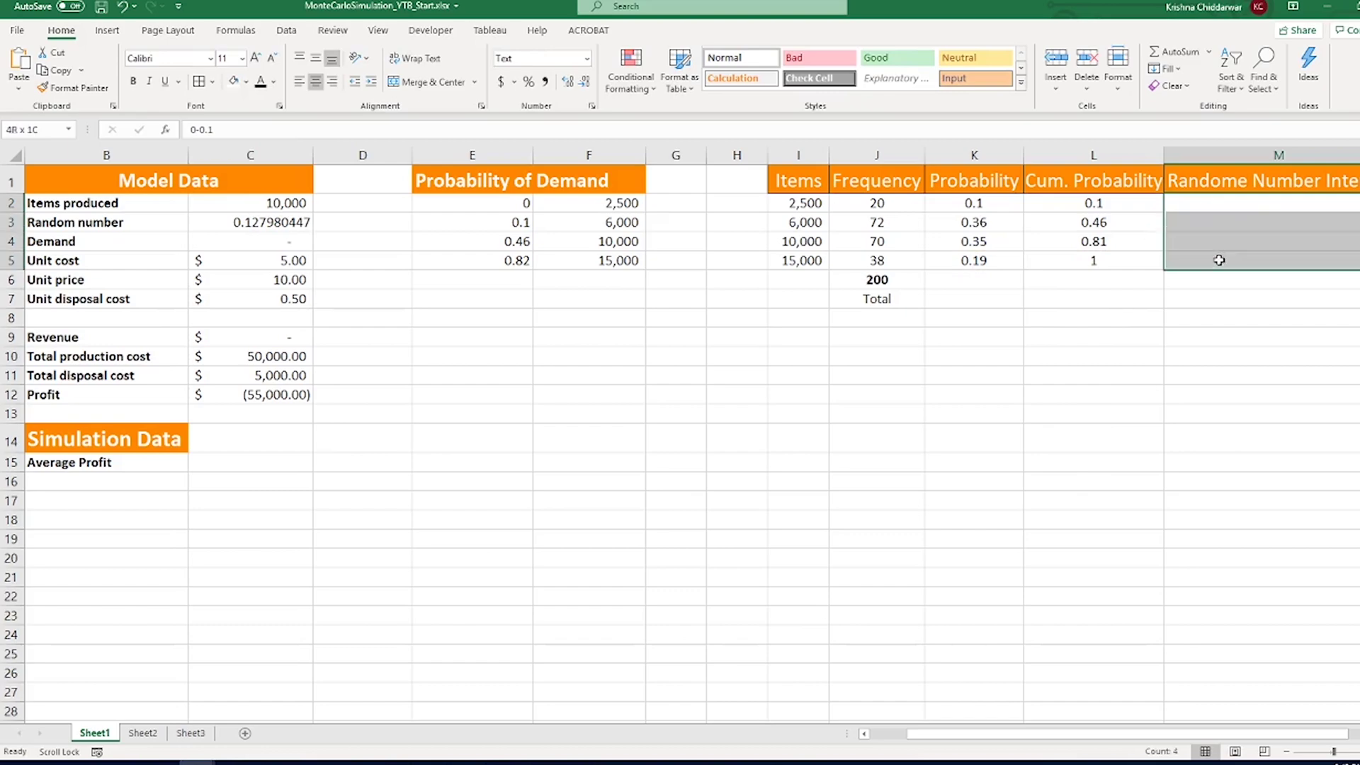
click(260, 82)
click(1225, 203)
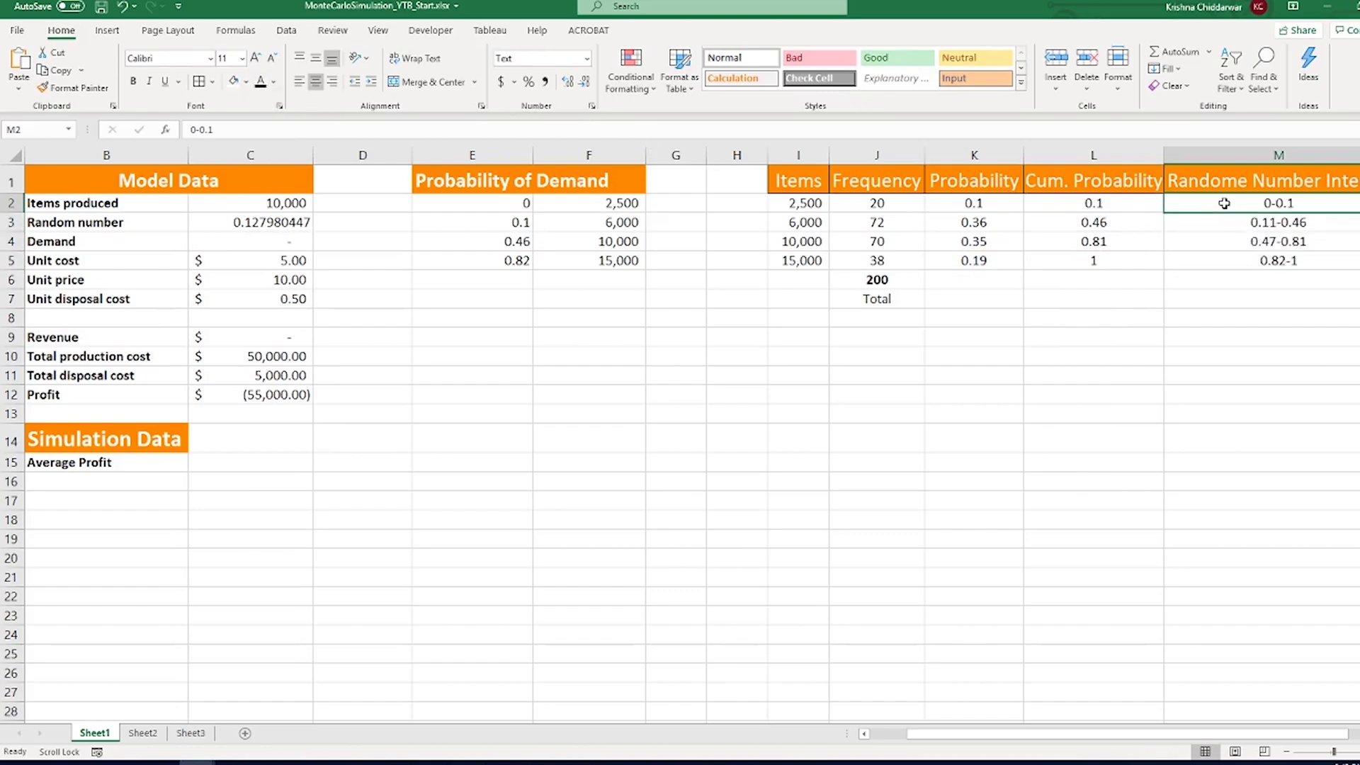
drag(807, 225, 1222, 221)
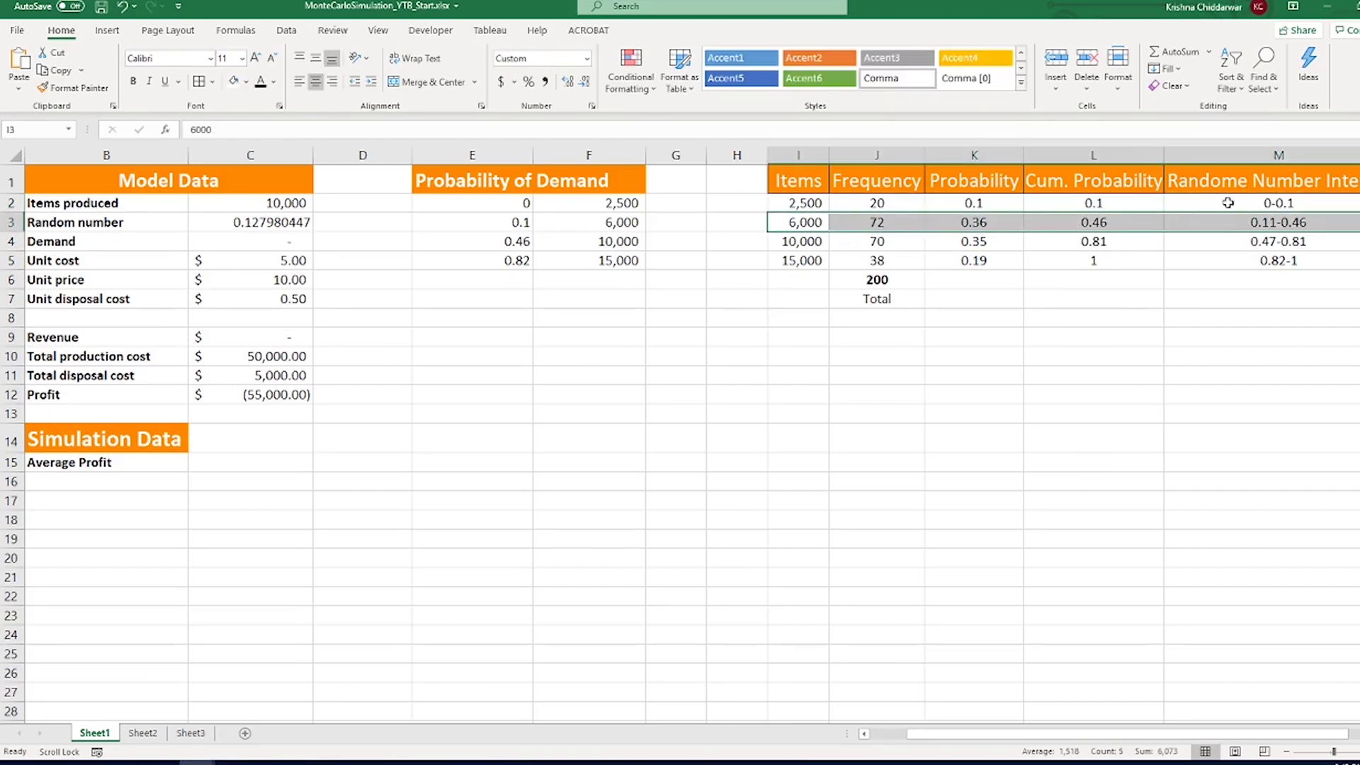
click(1242, 224)
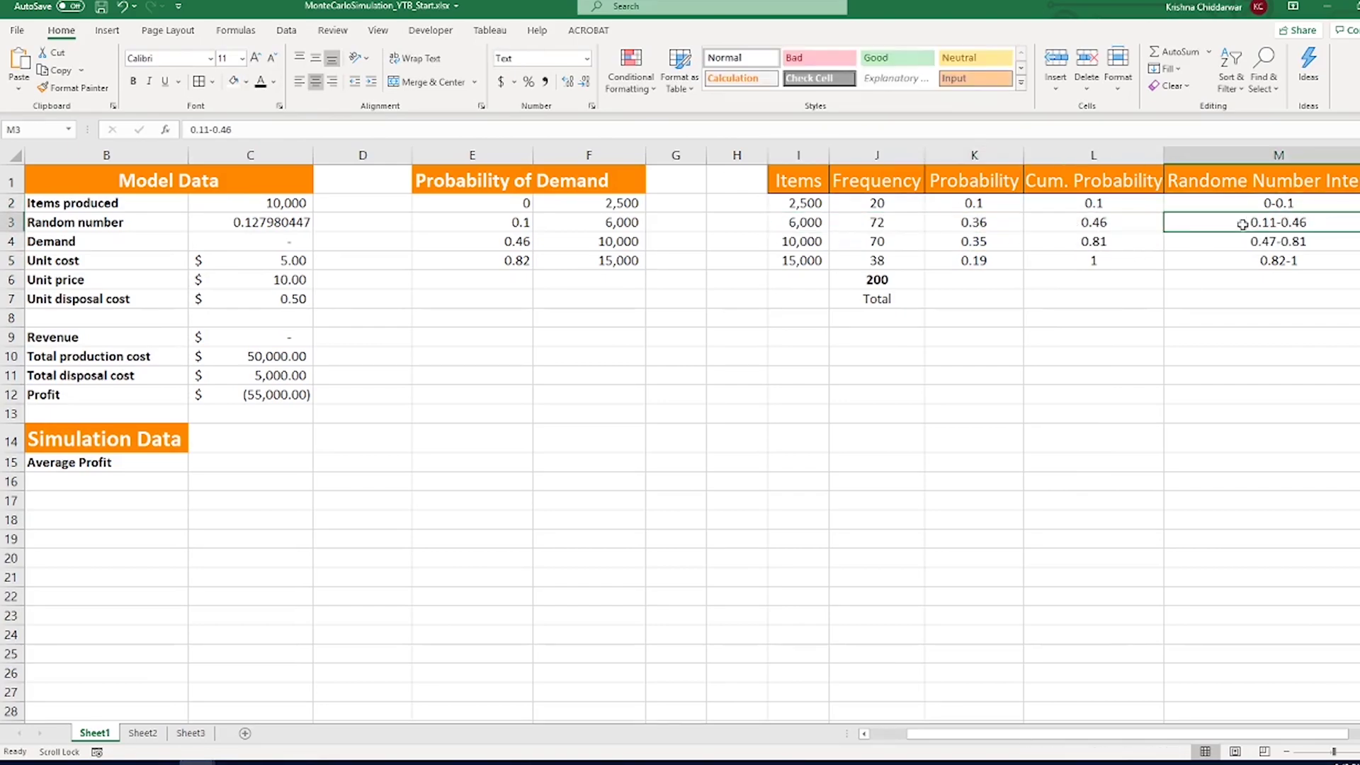
click(1198, 245)
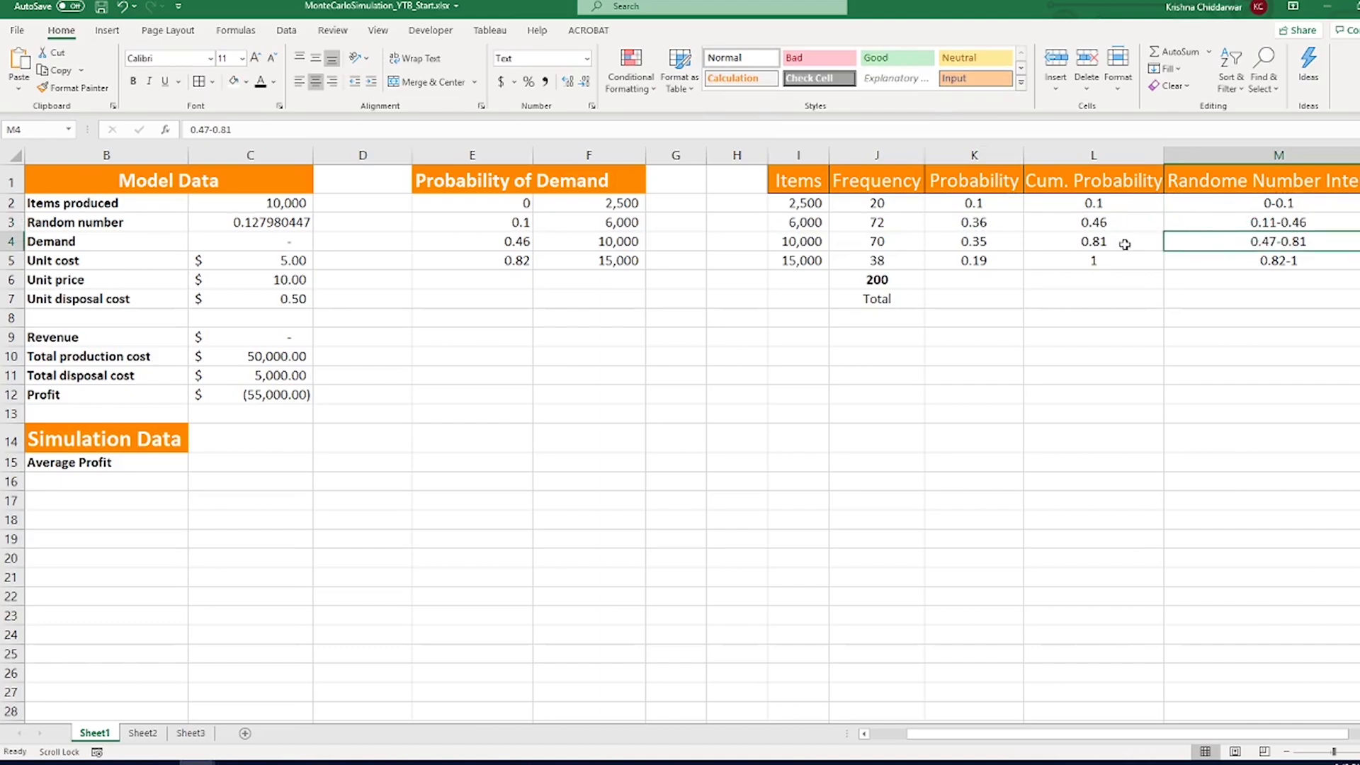
click(827, 266)
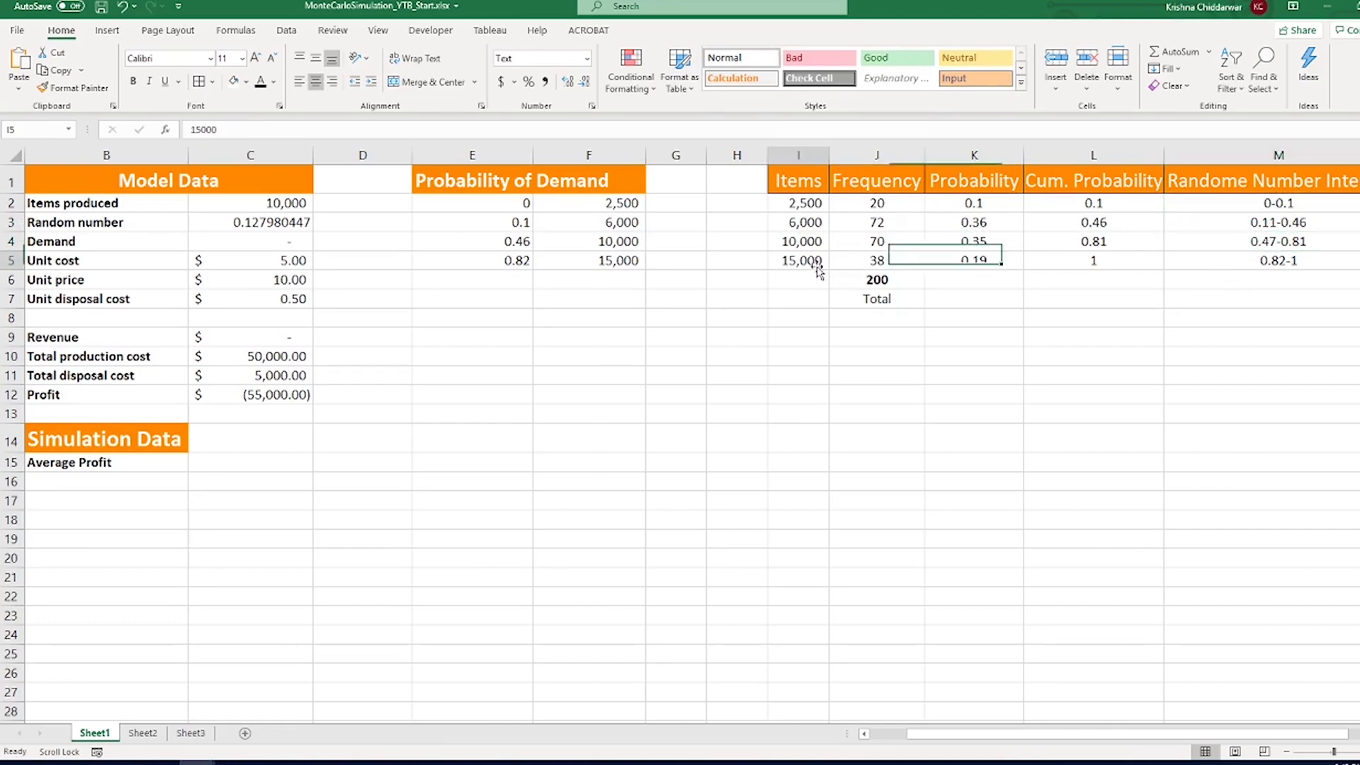
click(1243, 264)
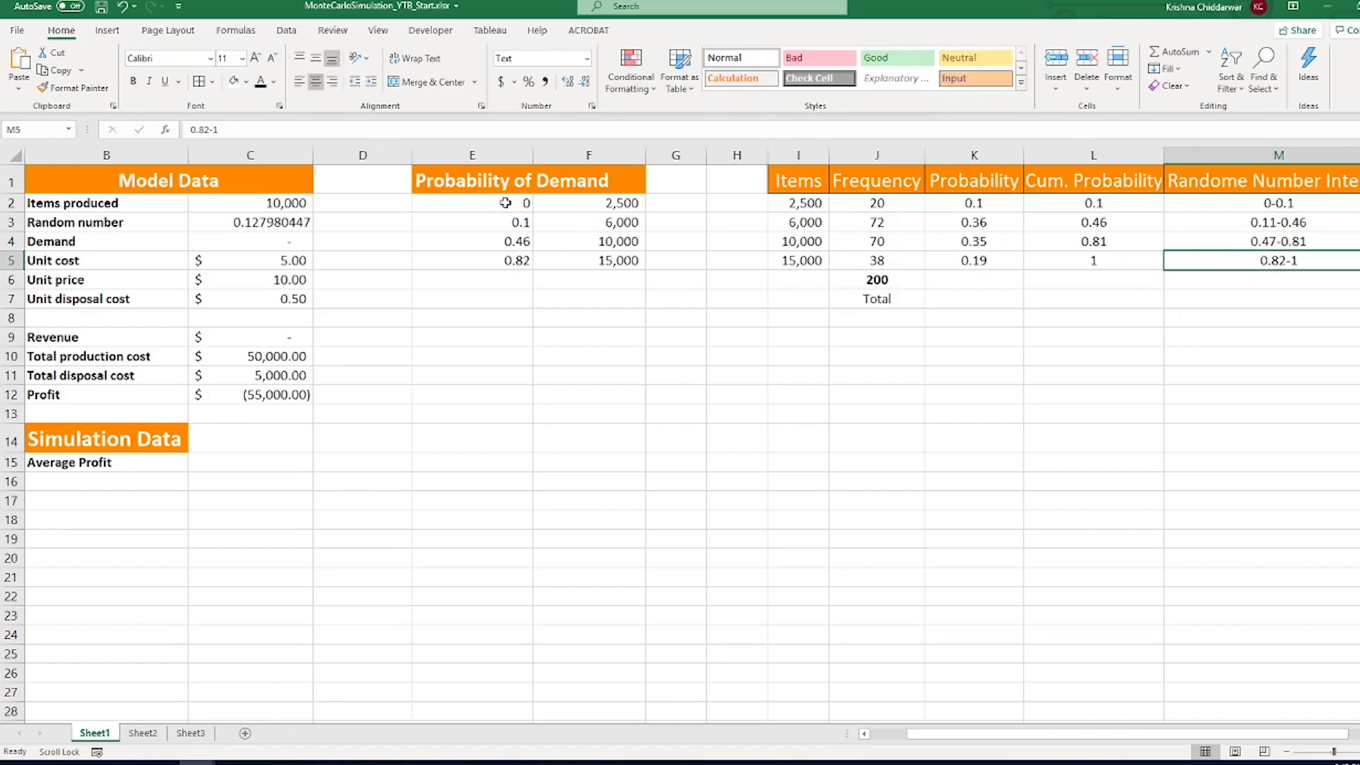
drag(506, 203, 540, 266)
drag(1212, 210, 1219, 261)
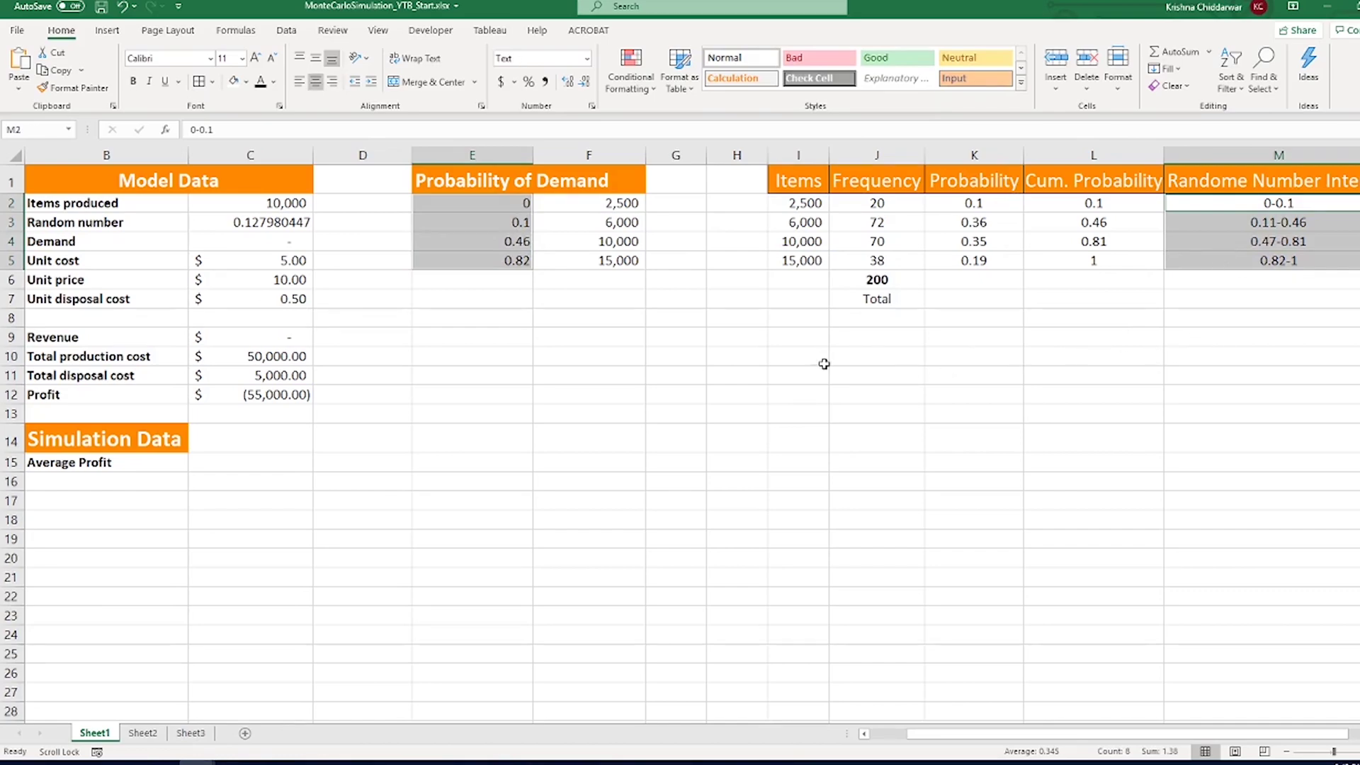
click(460, 231)
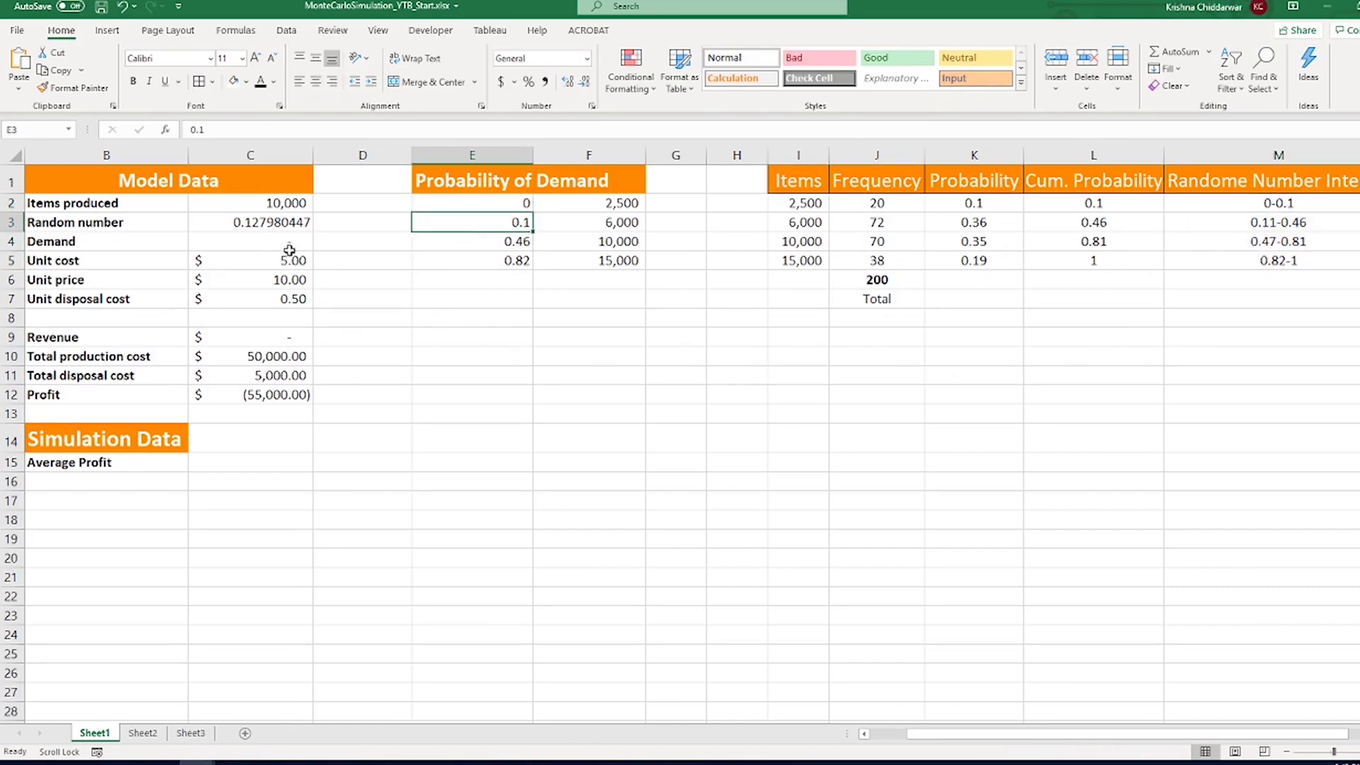
click(249, 222)
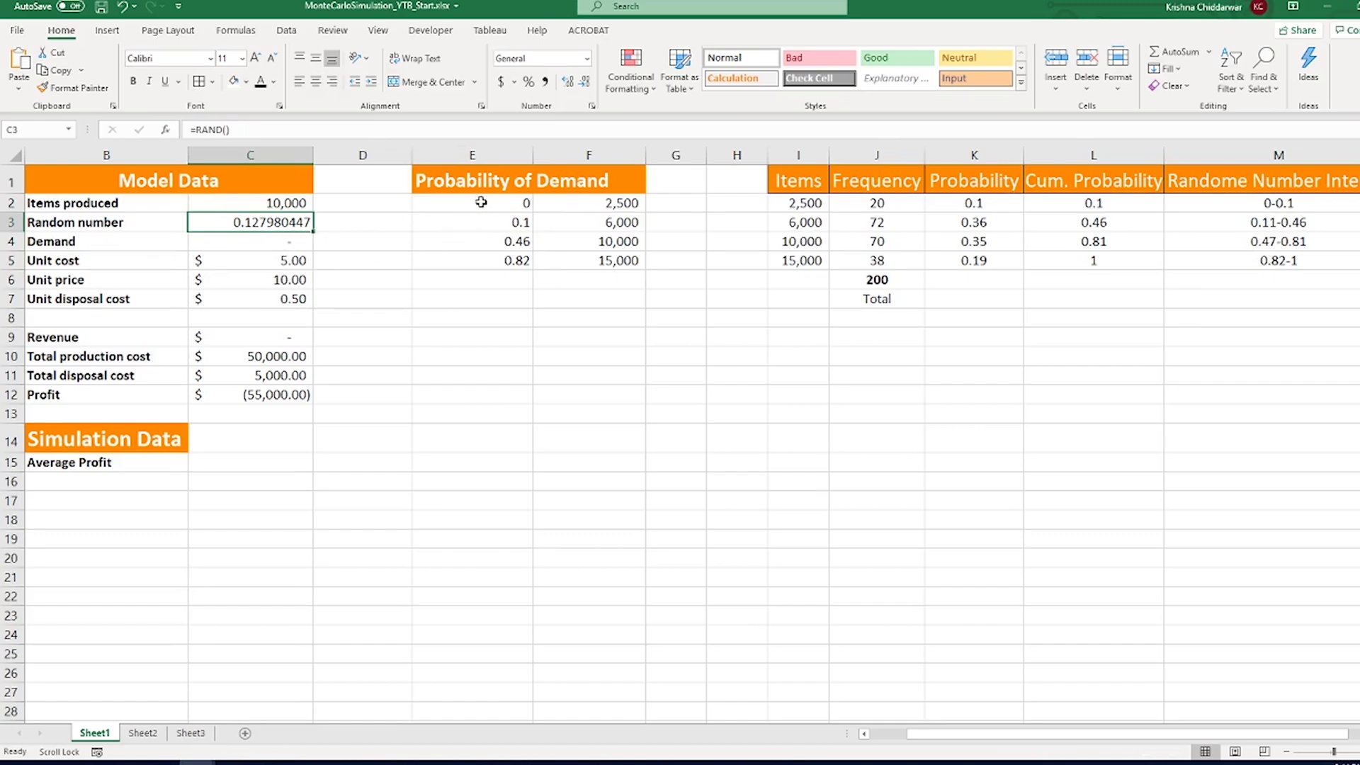
drag(482, 205, 486, 224)
click(609, 204)
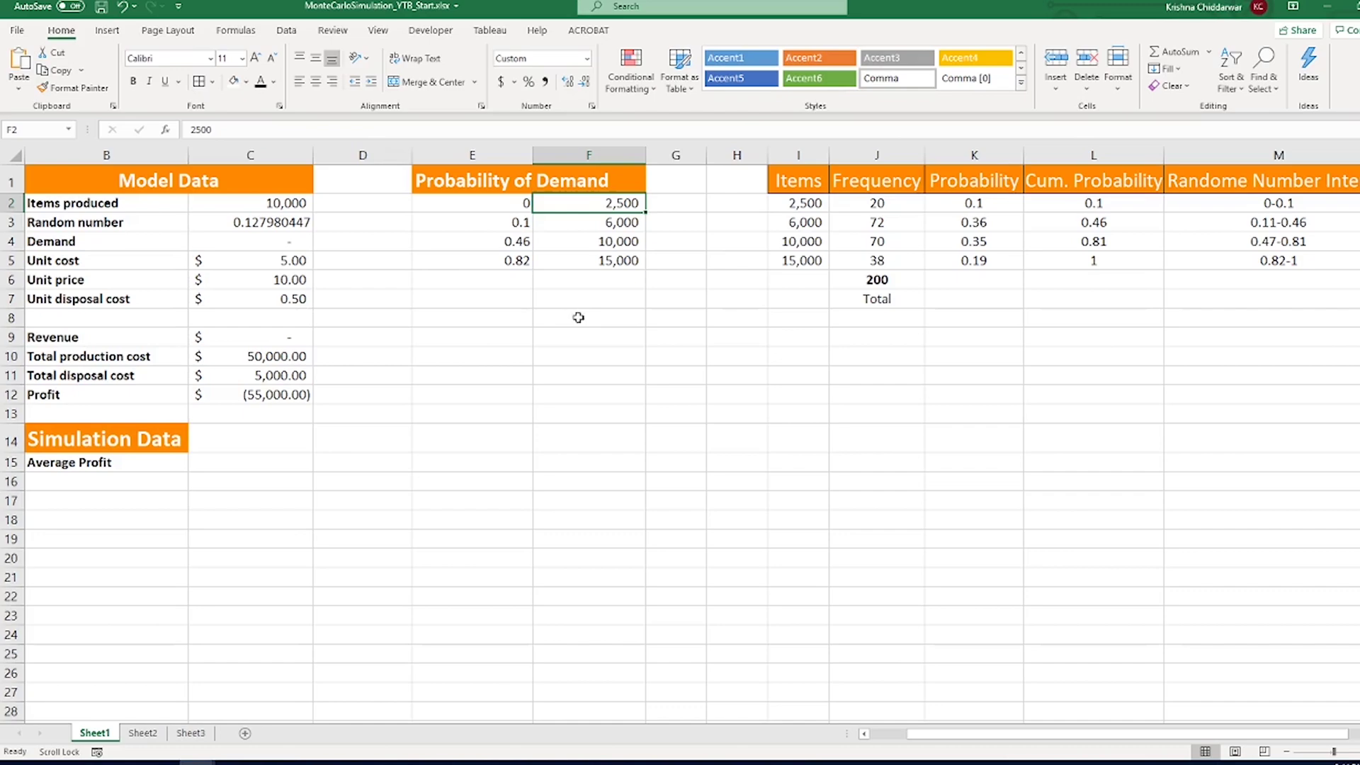
click(520, 223)
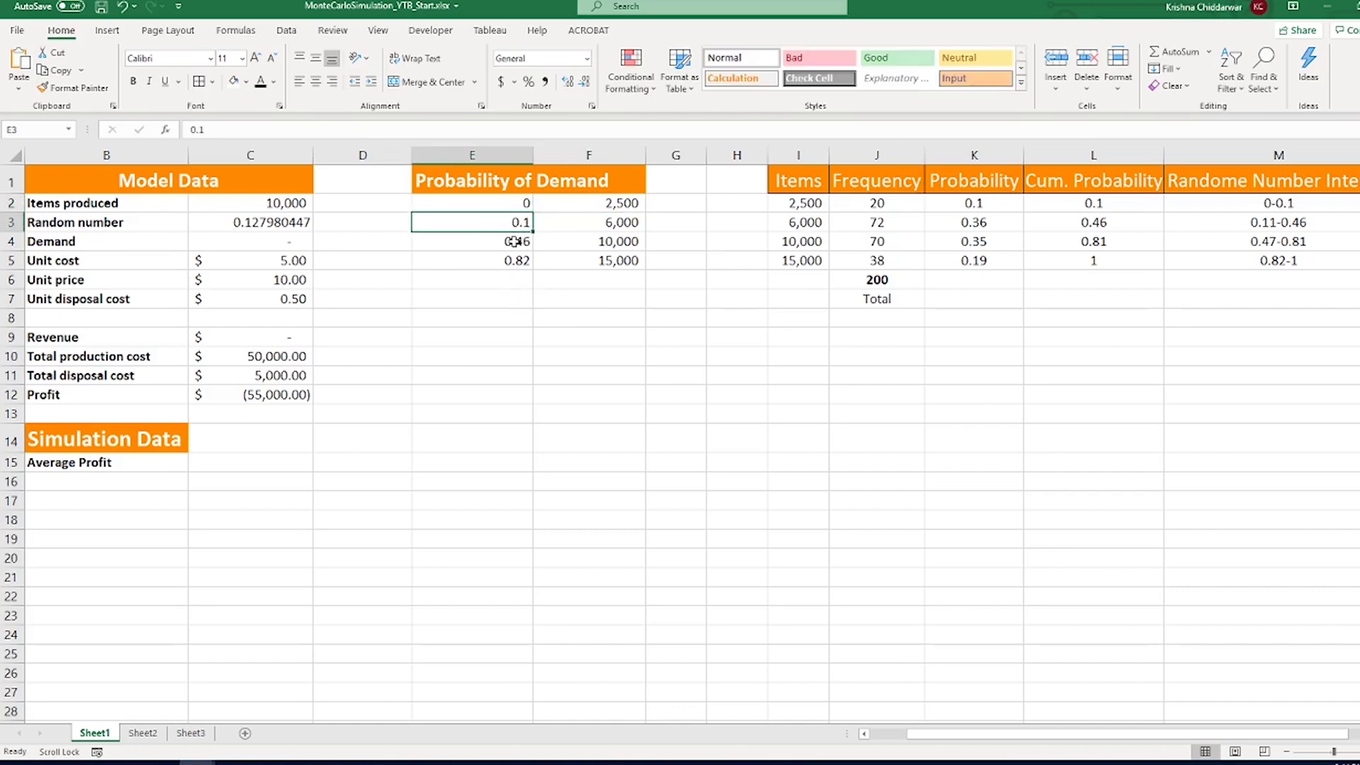
click(597, 223)
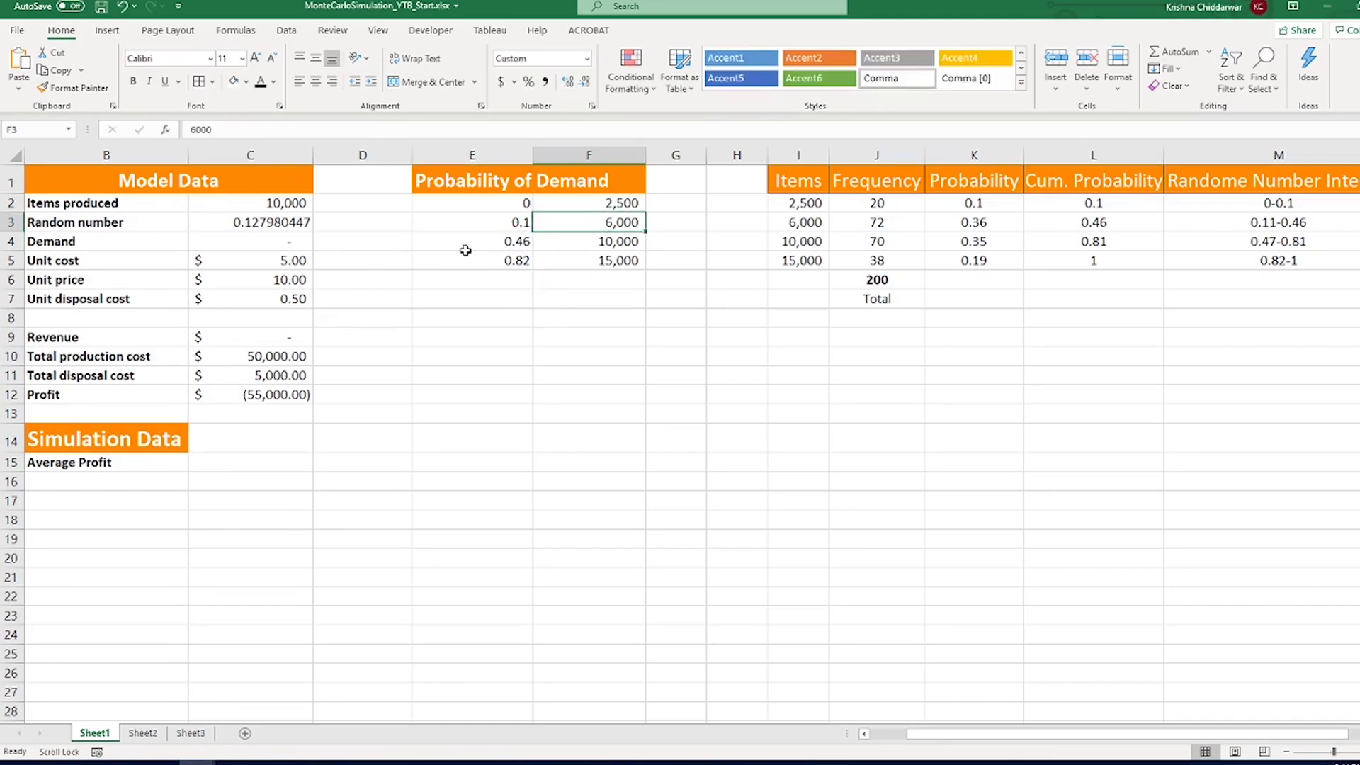
click(513, 265)
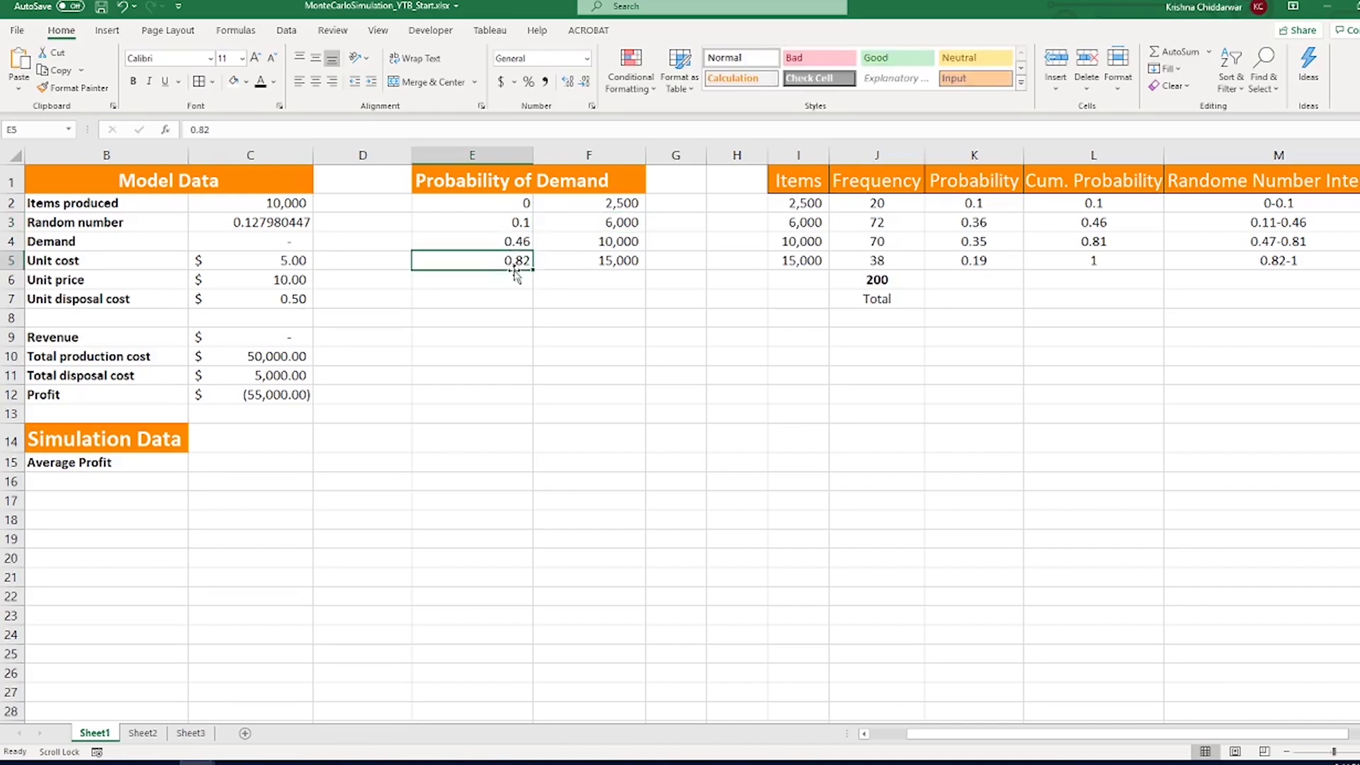
click(1221, 265)
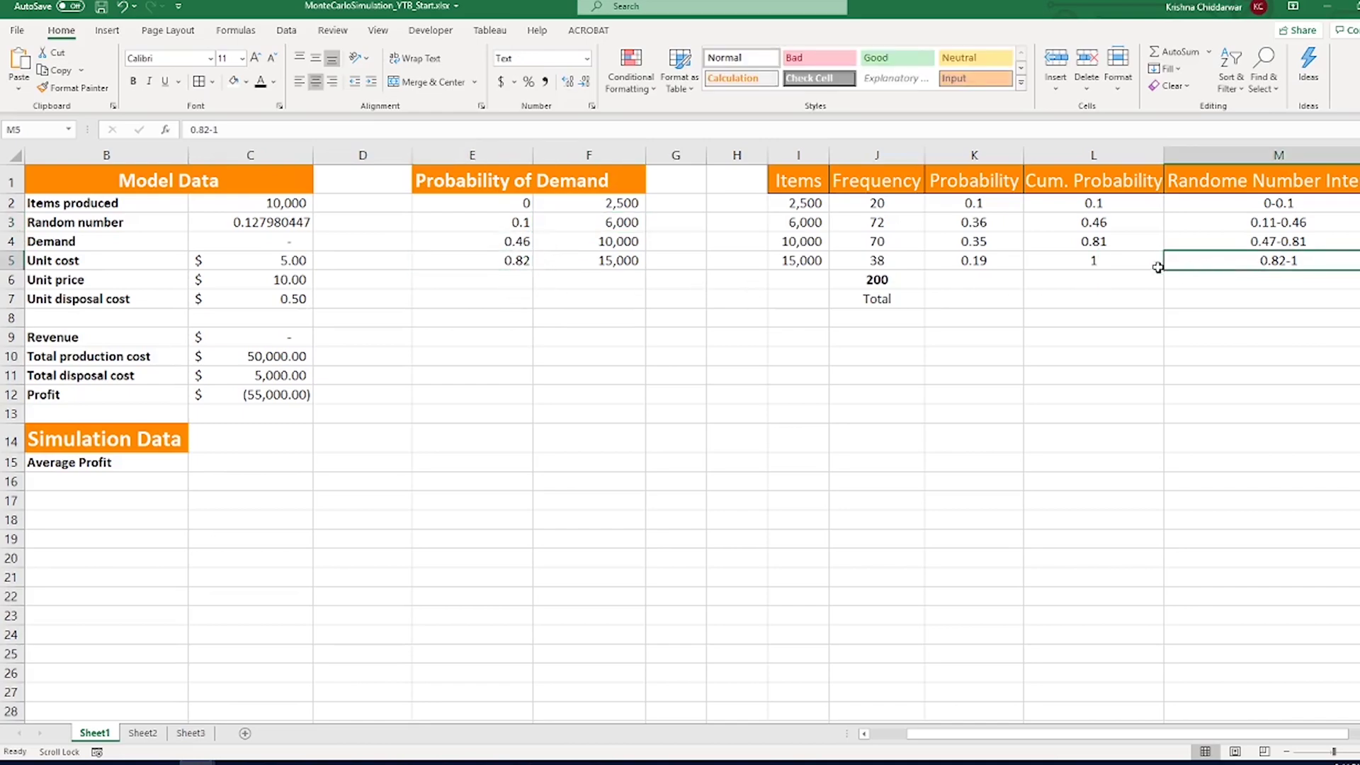
click(819, 267)
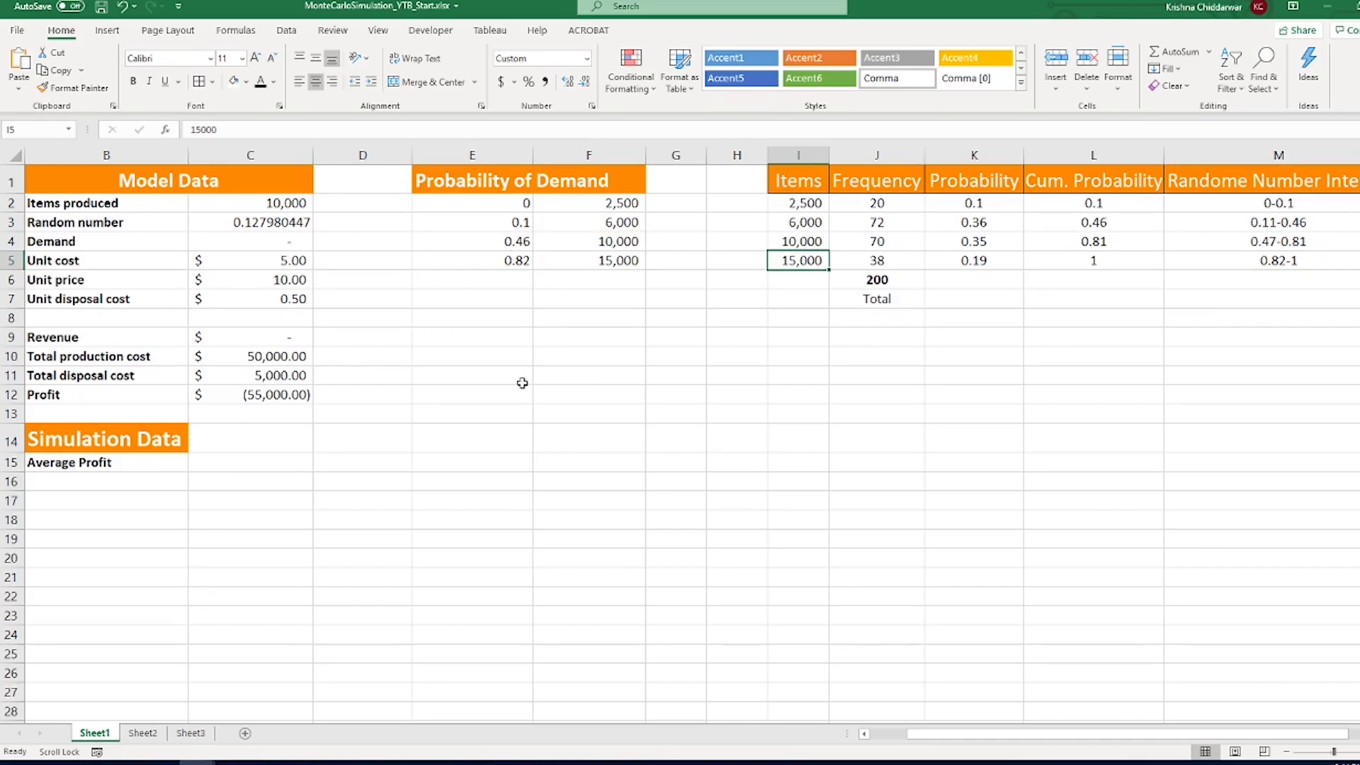
click(239, 227)
drag(472, 204, 617, 261)
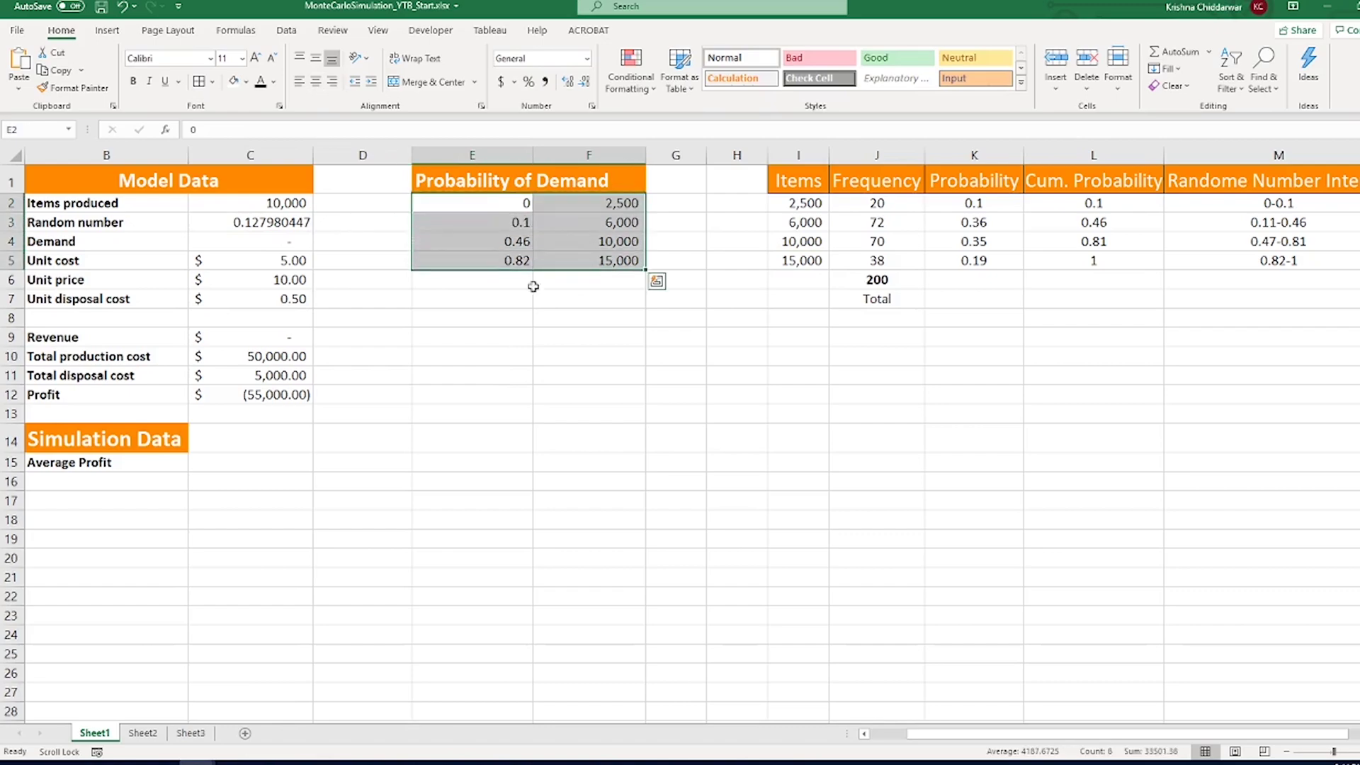
click(280, 244)
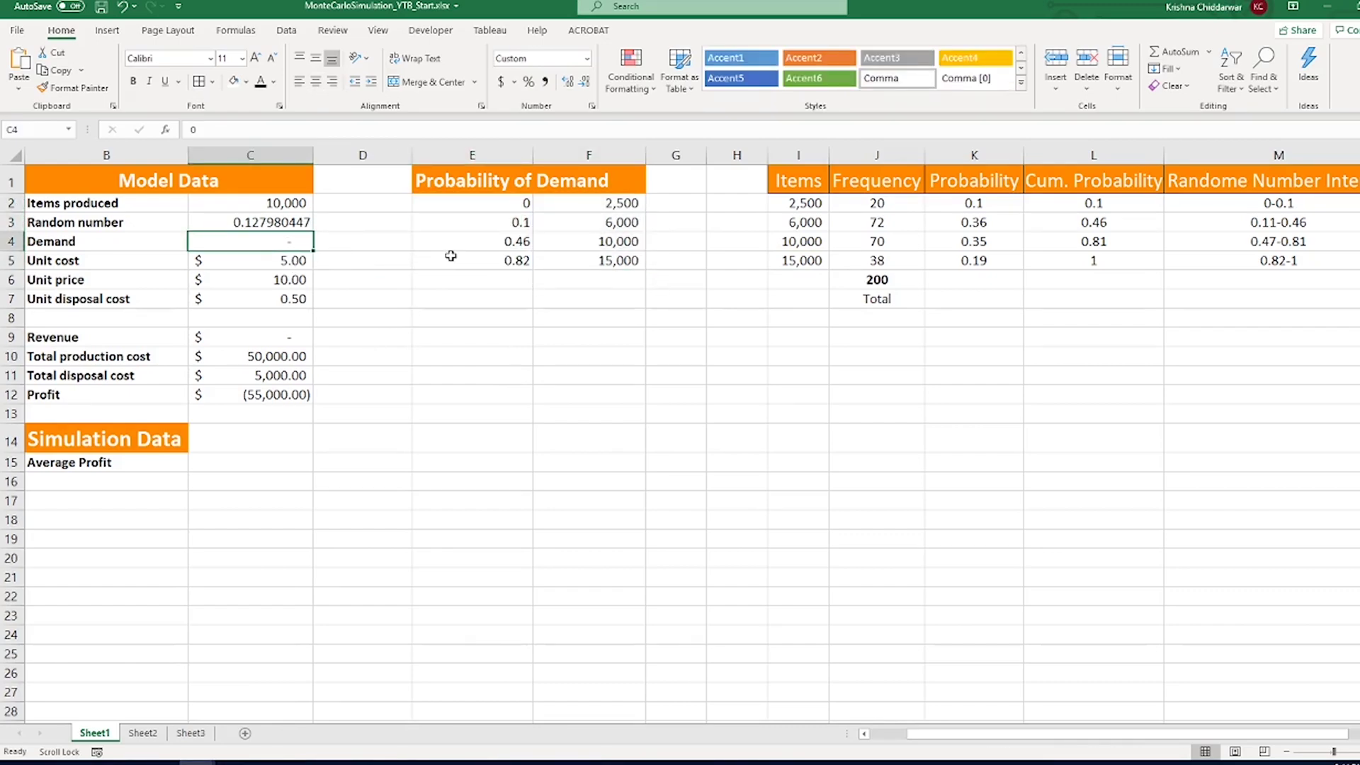
text(=vloo)
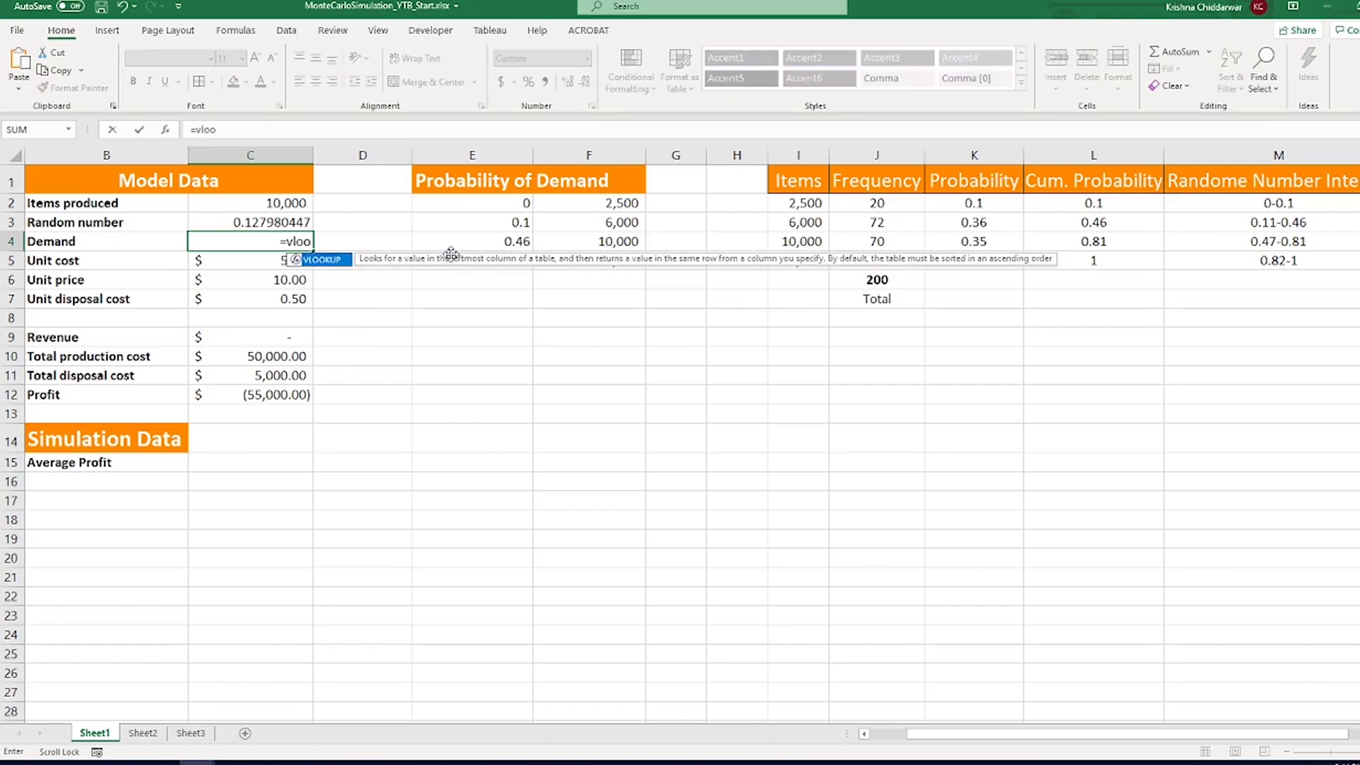
text(up()
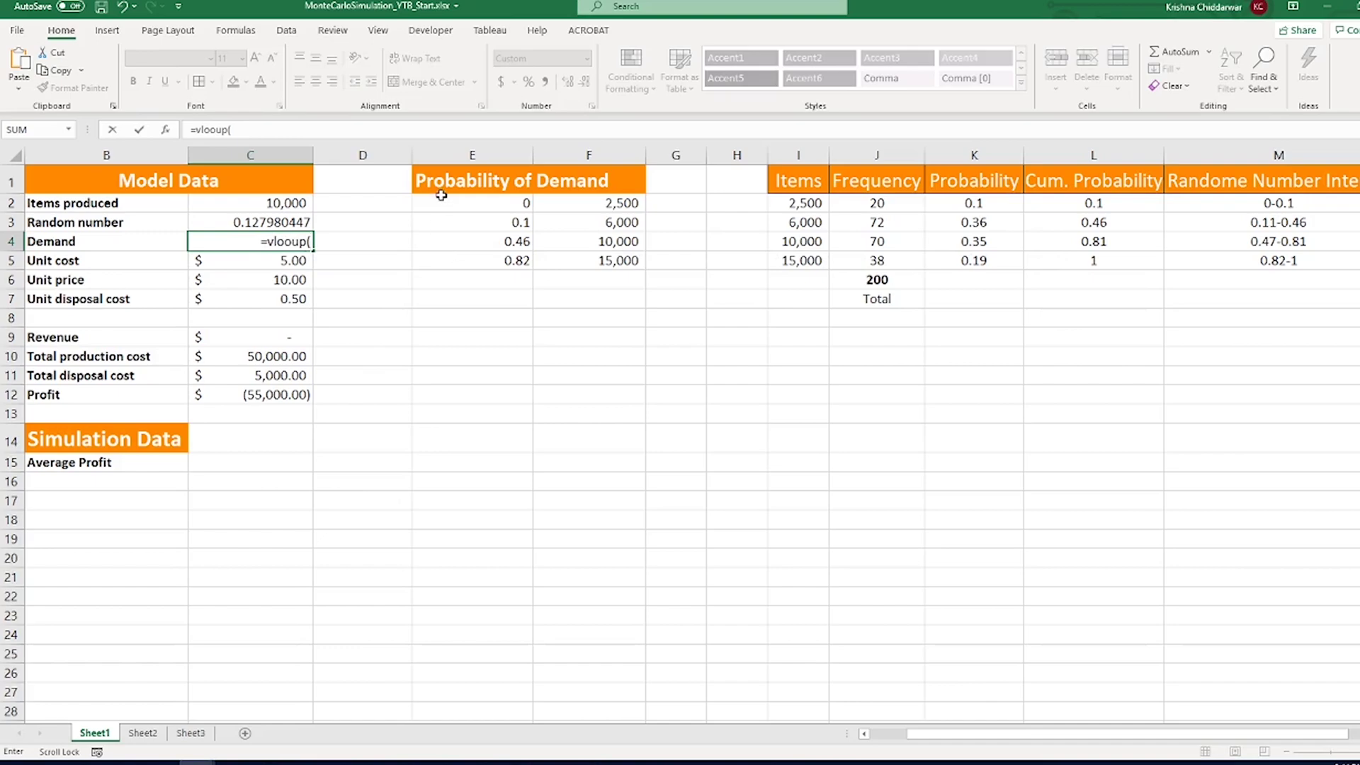
Step: Enter =VLOOKUP(C3,E2:F5,2) in the Demand cell so it returns 10,000 from the random number
click(288, 221)
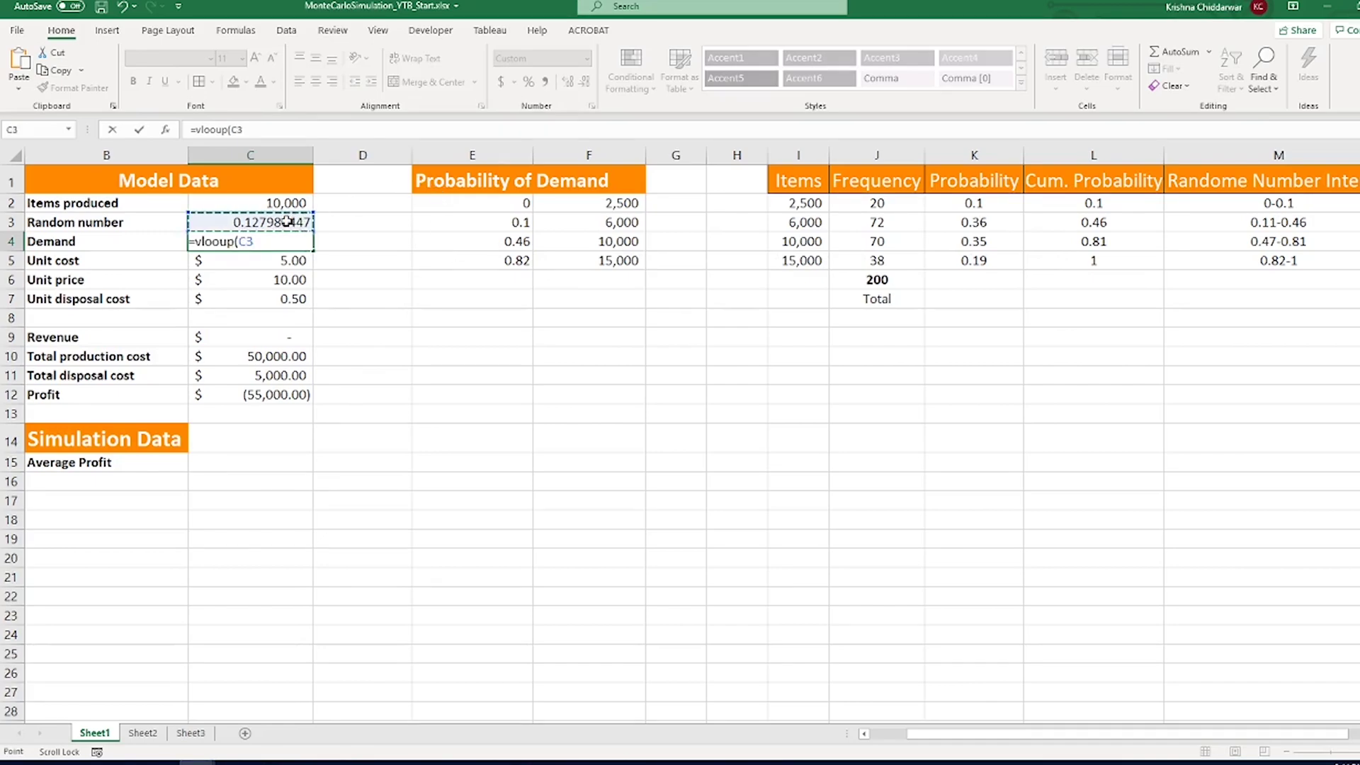
click(220, 242)
text(k)
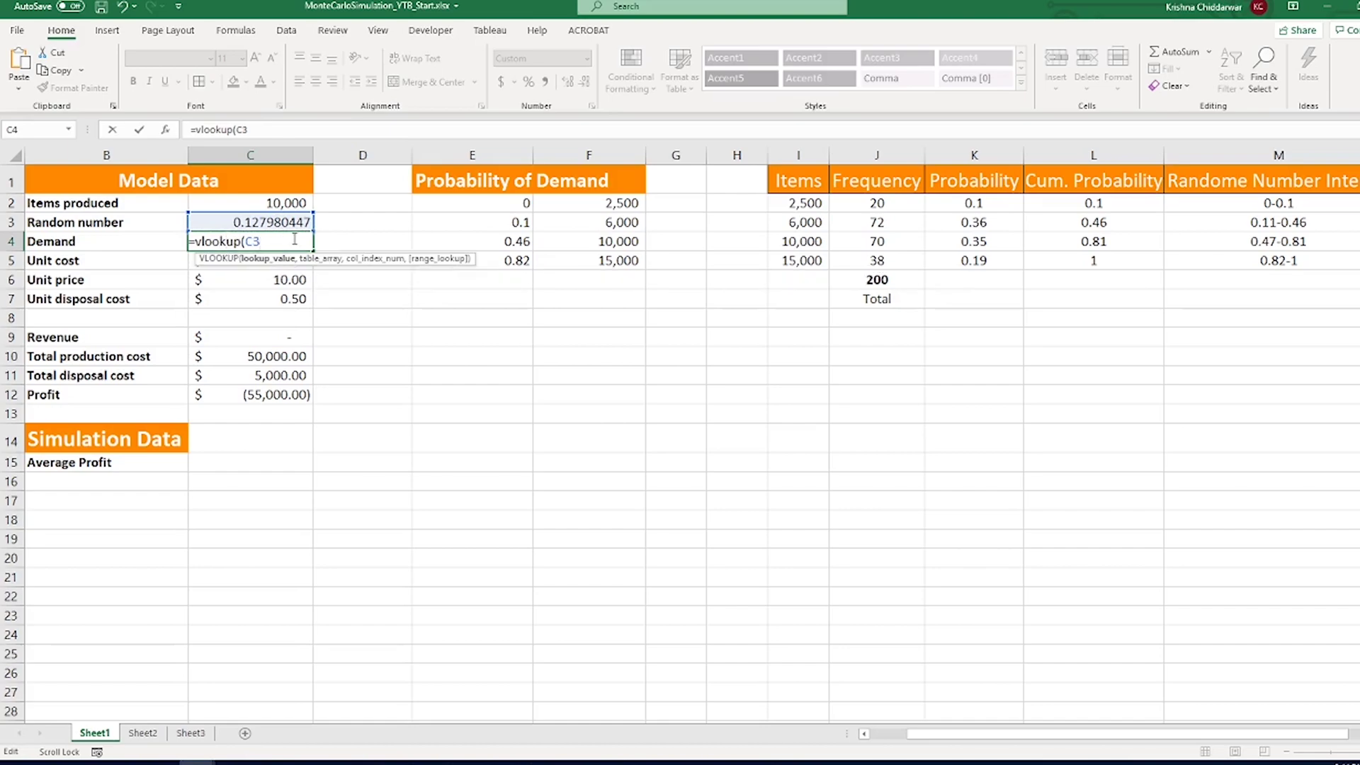
text(,)
drag(476, 198, 583, 257)
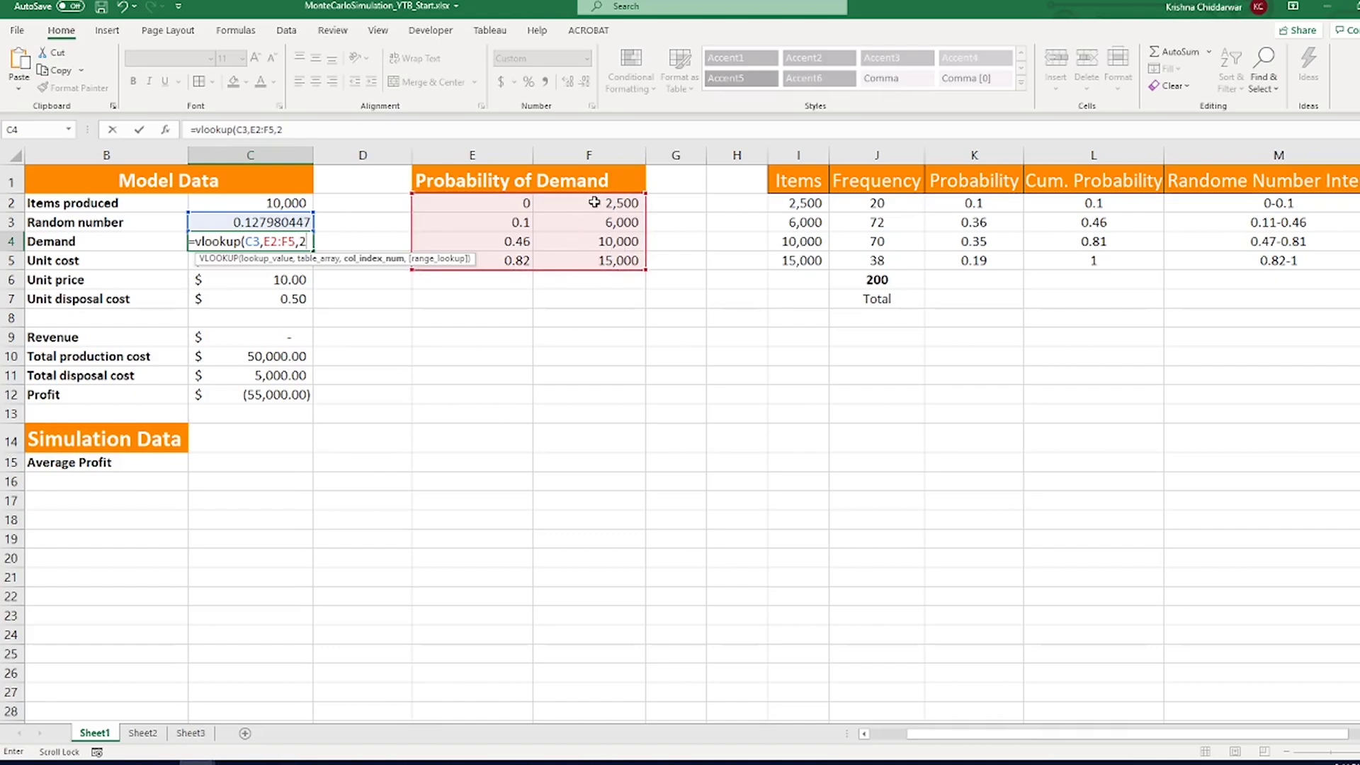
text())
key(Return)
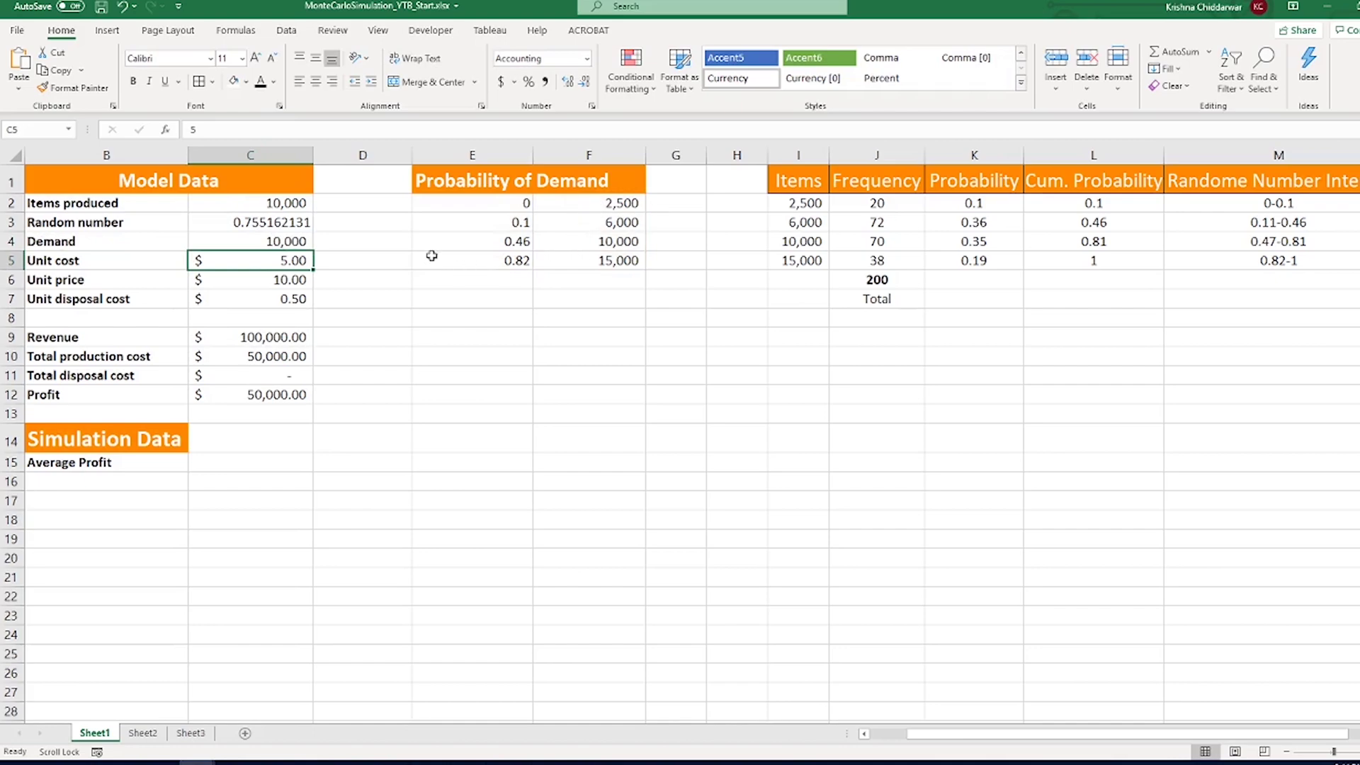
Step: Recalculate with F9 twice so Demand becomes 6,000 and Profit $8,000, then review Profit and the Average Profit label
click(302, 224)
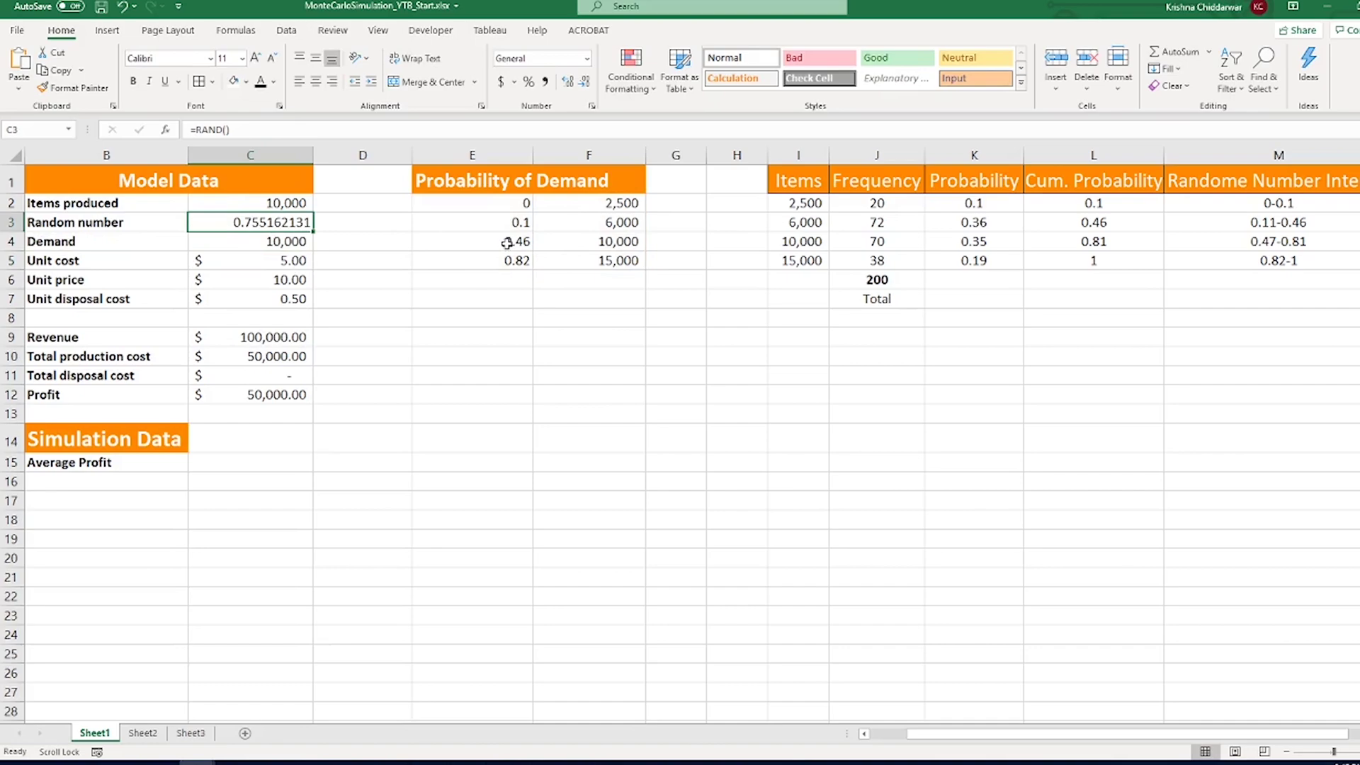
drag(516, 241, 516, 260)
click(582, 245)
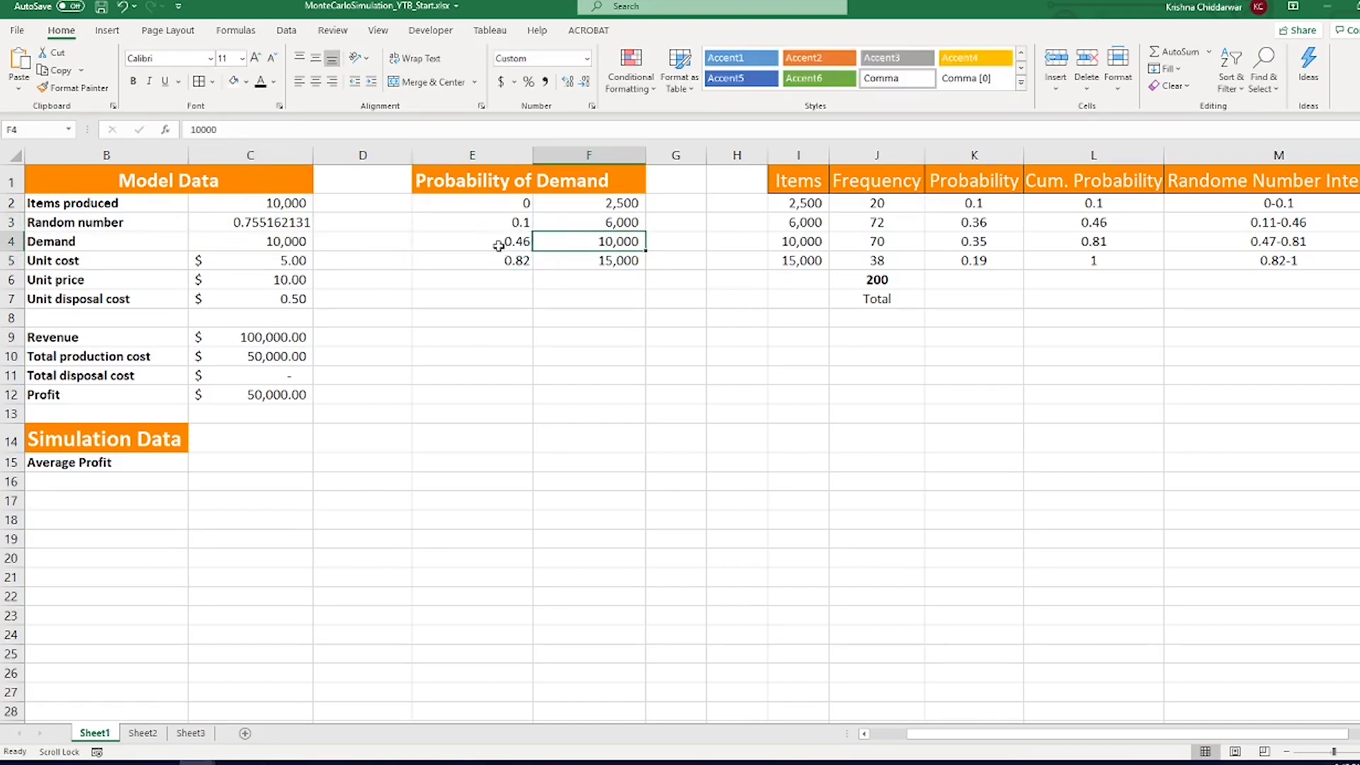
click(293, 224)
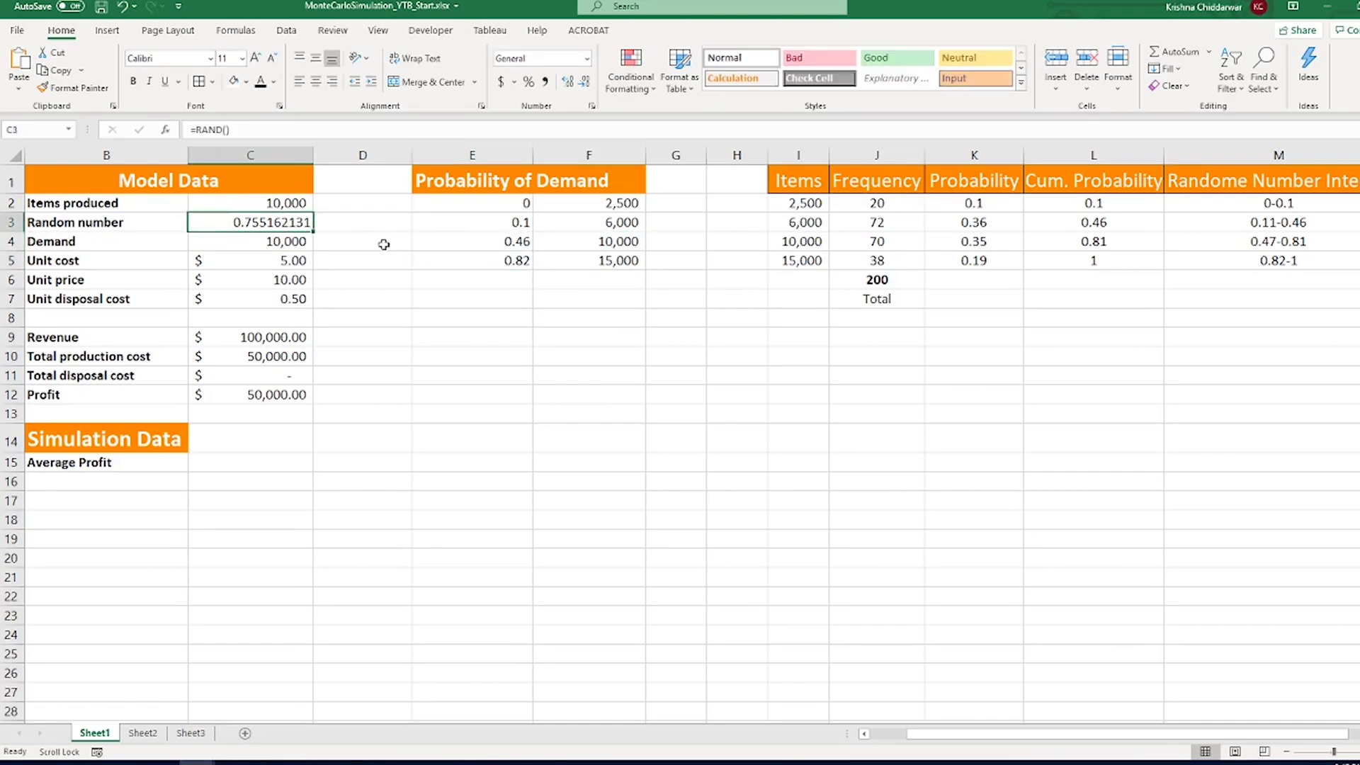
key(F9)
key(F9)
key(F9)
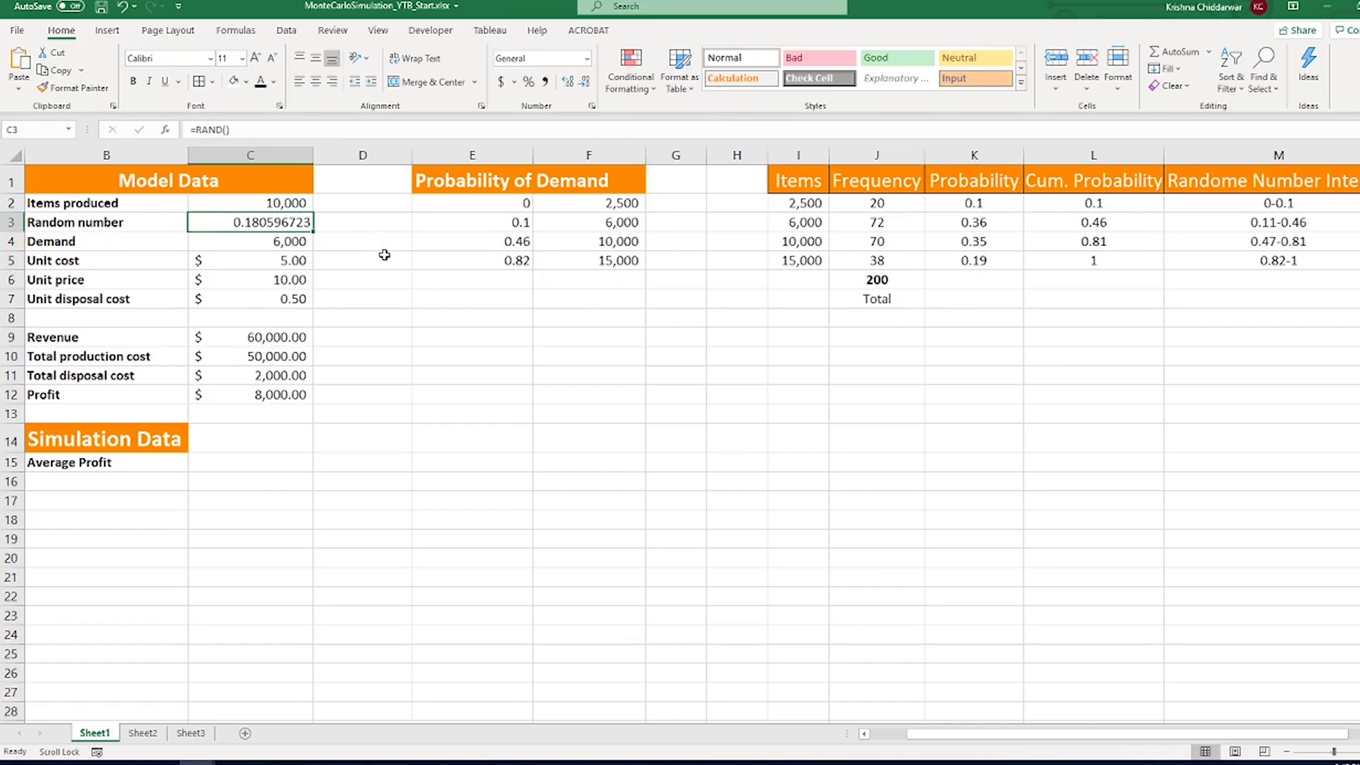
click(271, 392)
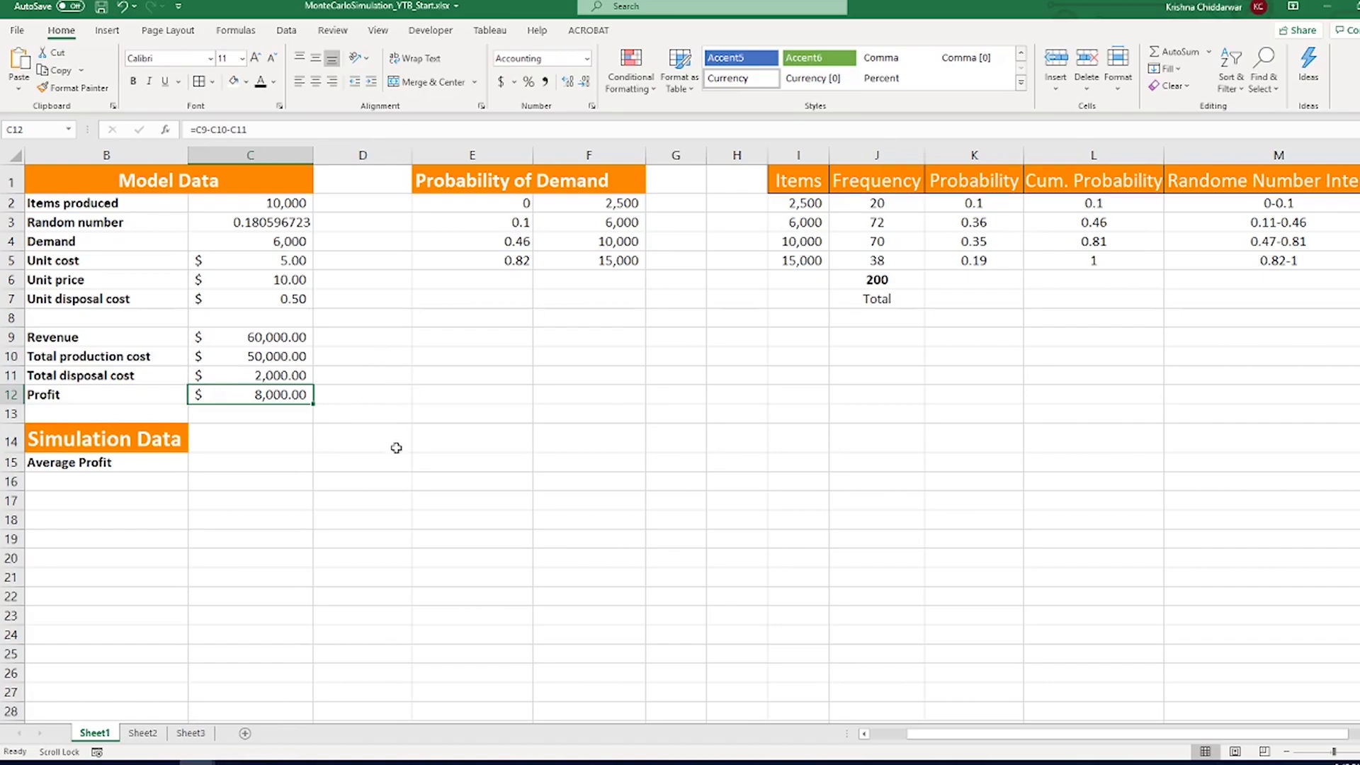
click(153, 469)
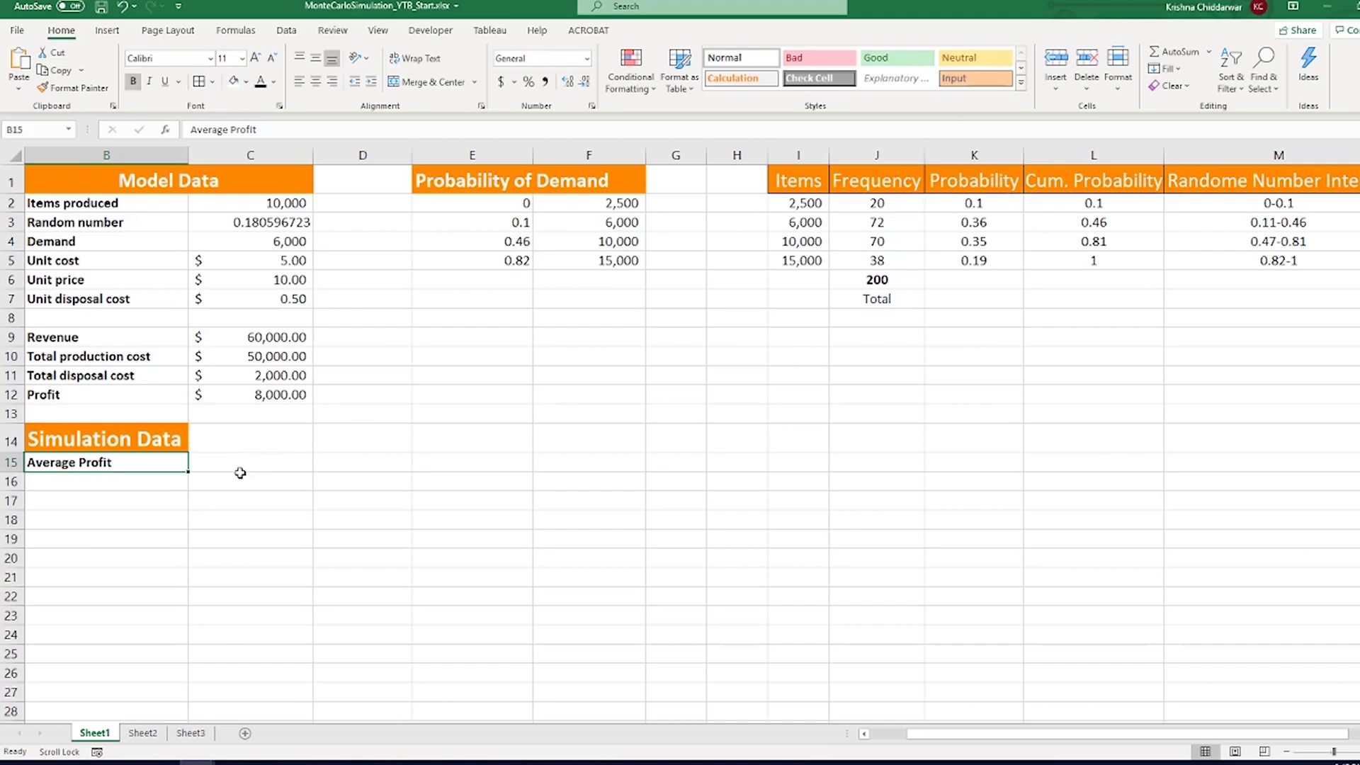
Step: Enter 1 in B17 and fill a linear column series with step 1 and stop value 1000 for the trial numbers
click(145, 501)
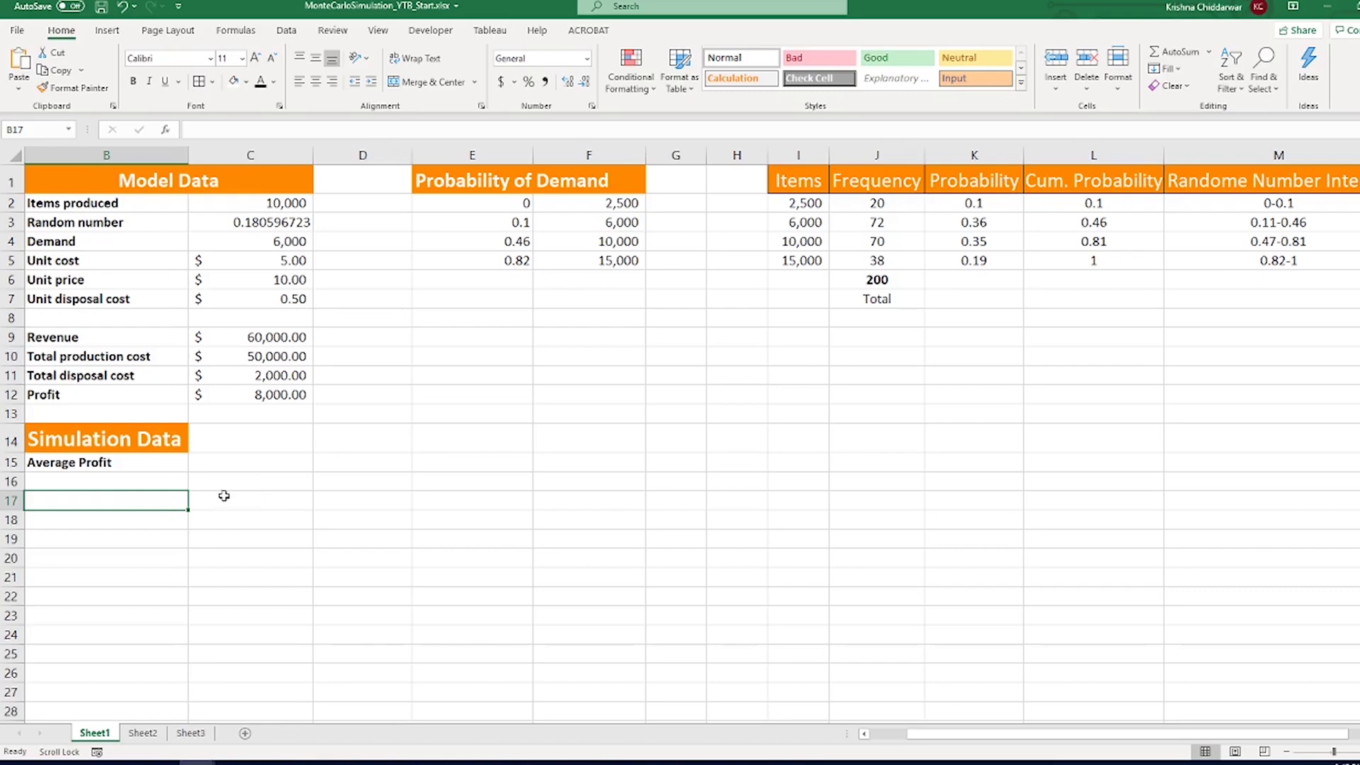
click(173, 481)
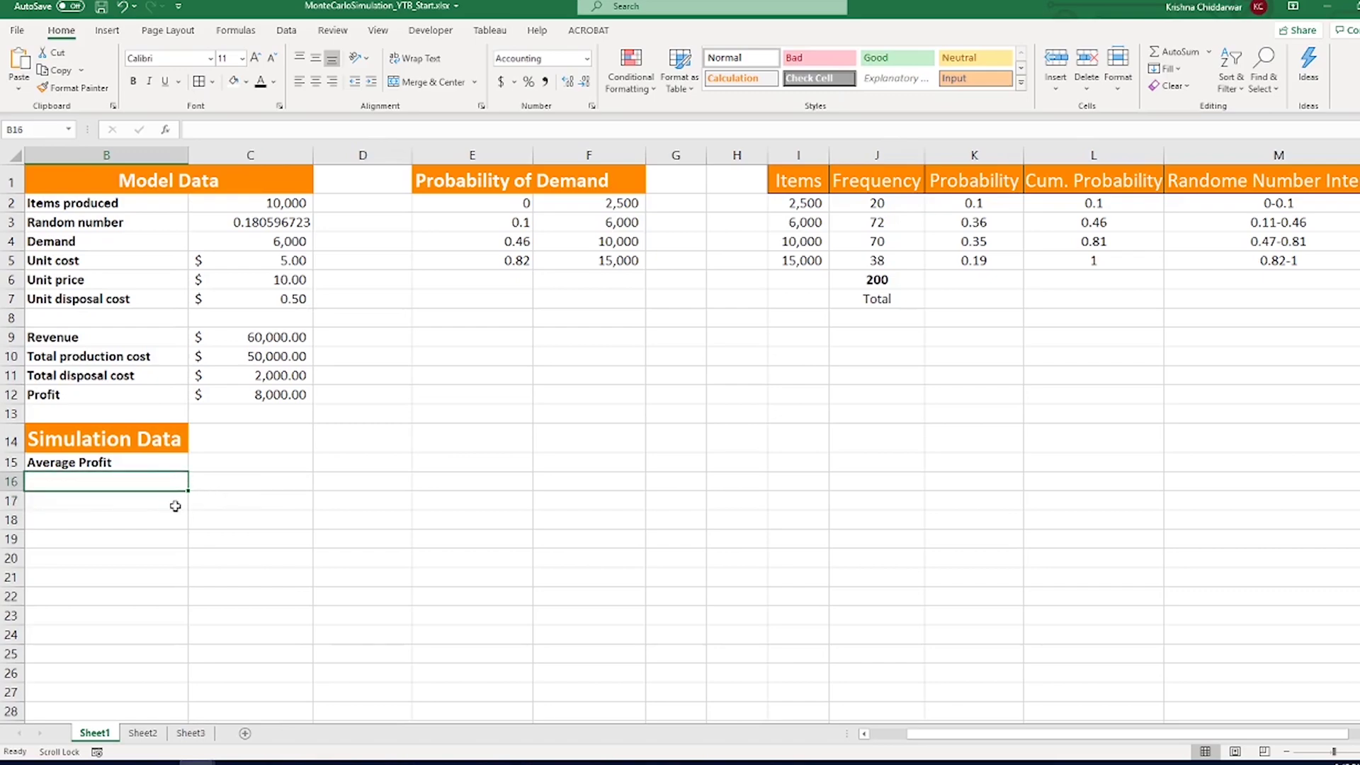
click(175, 502)
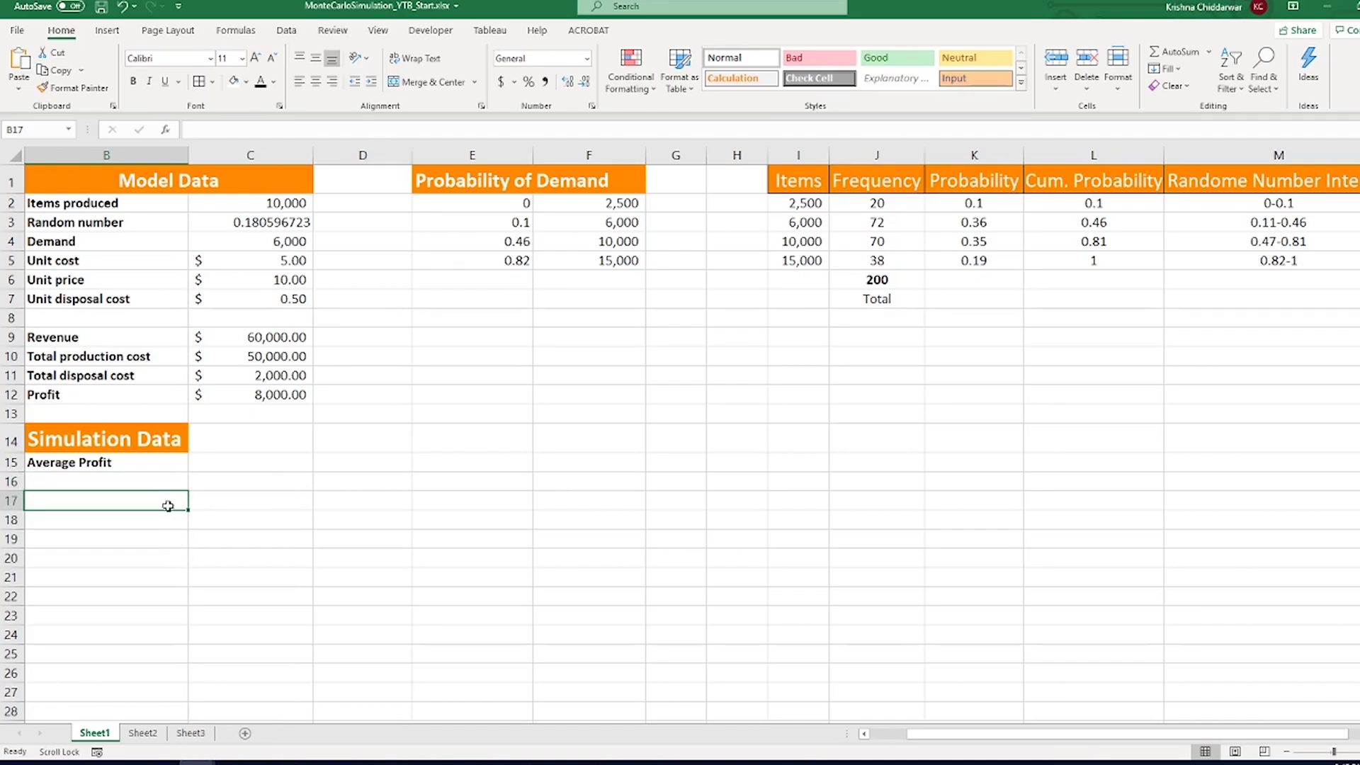
text(1)
key(ctrl+Return)
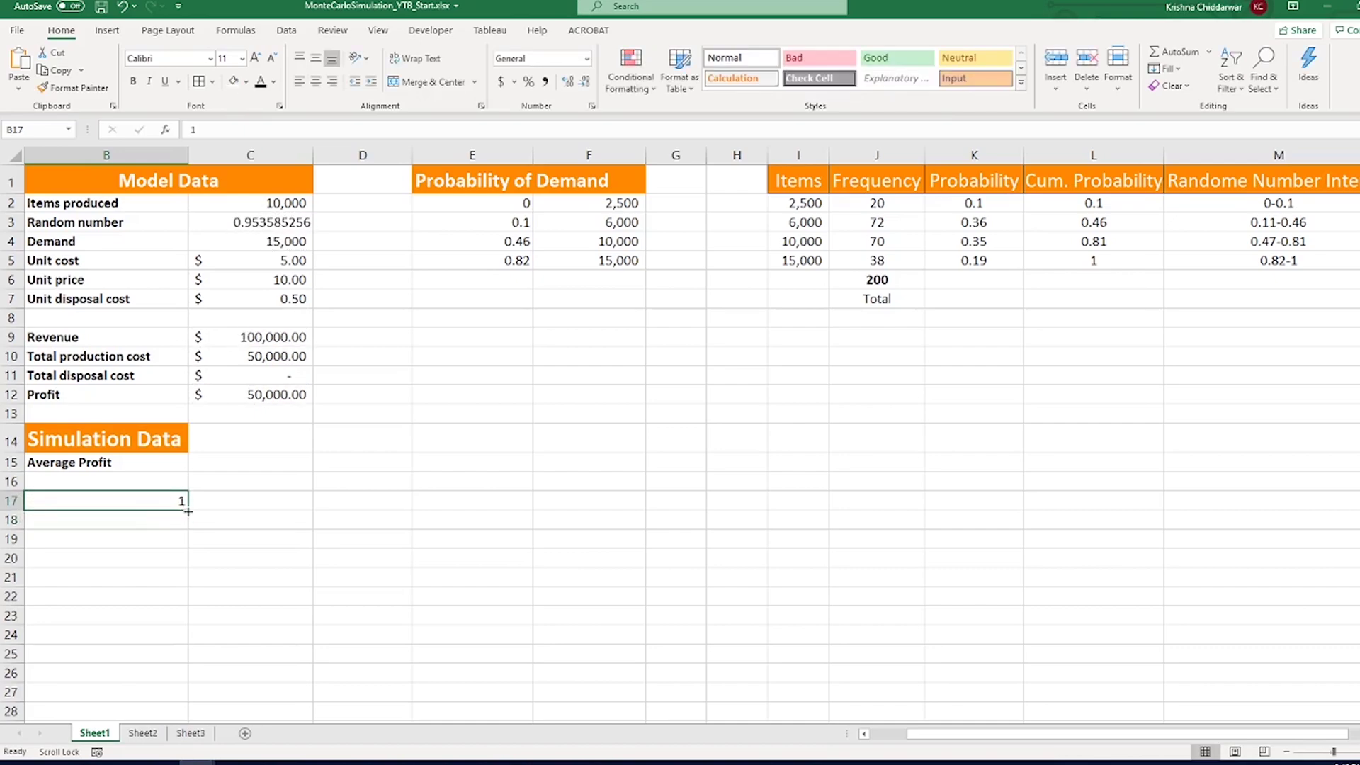
drag(187, 510, 195, 516)
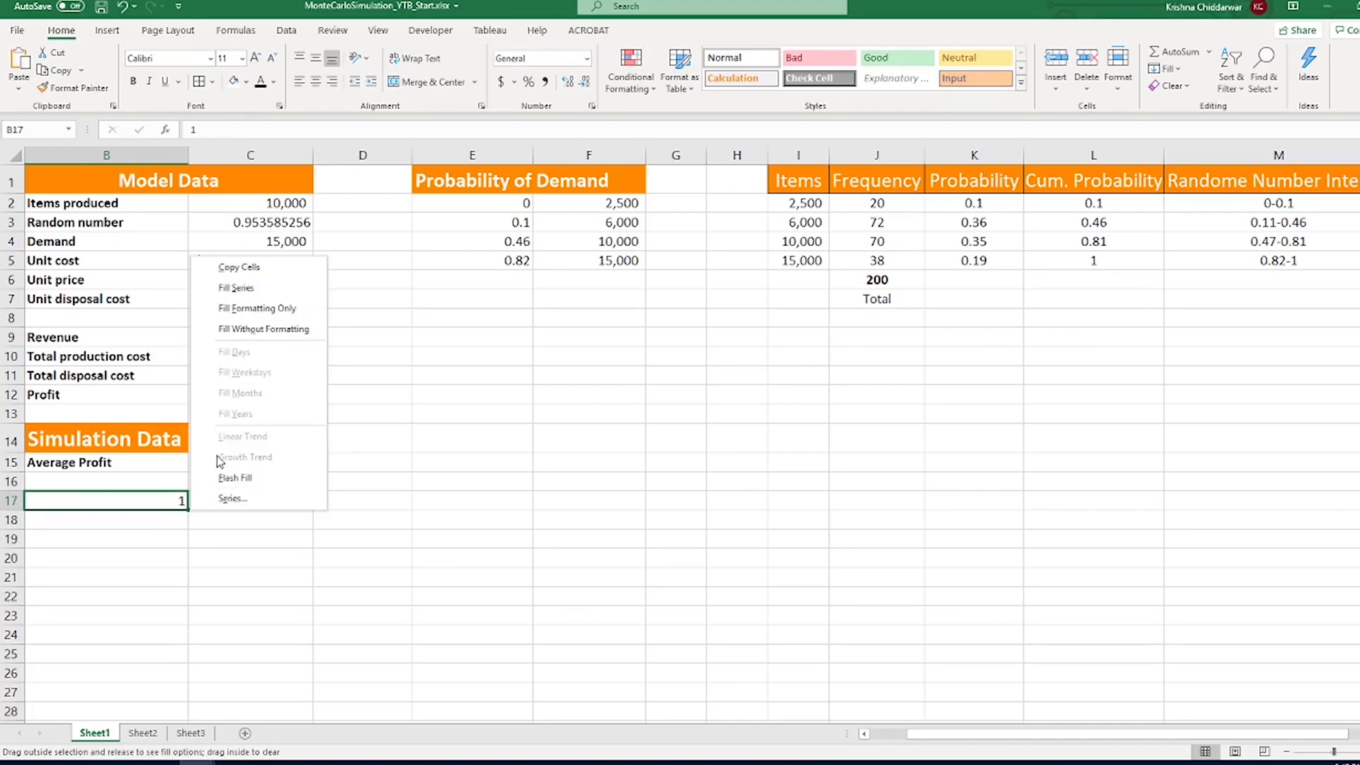
click(278, 504)
click(497, 369)
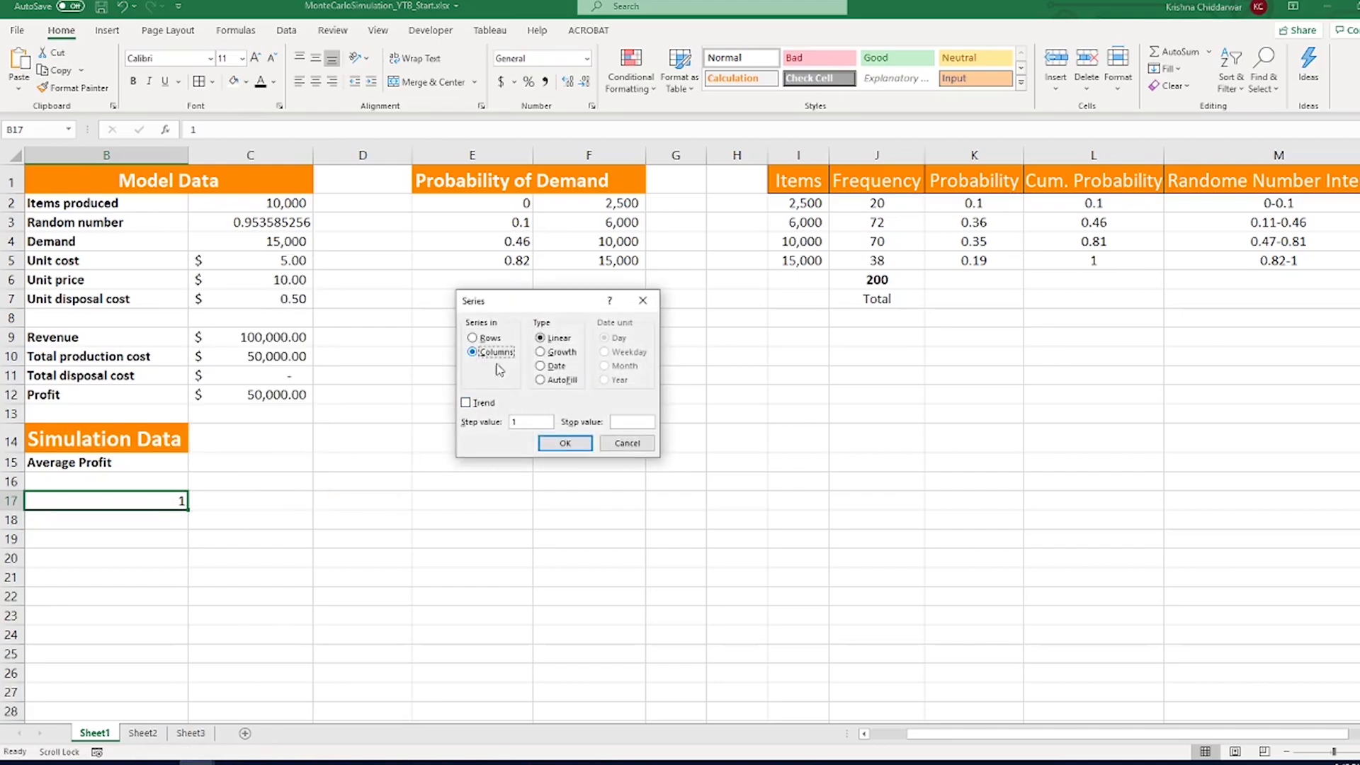
click(534, 424)
text(000)
click(565, 444)
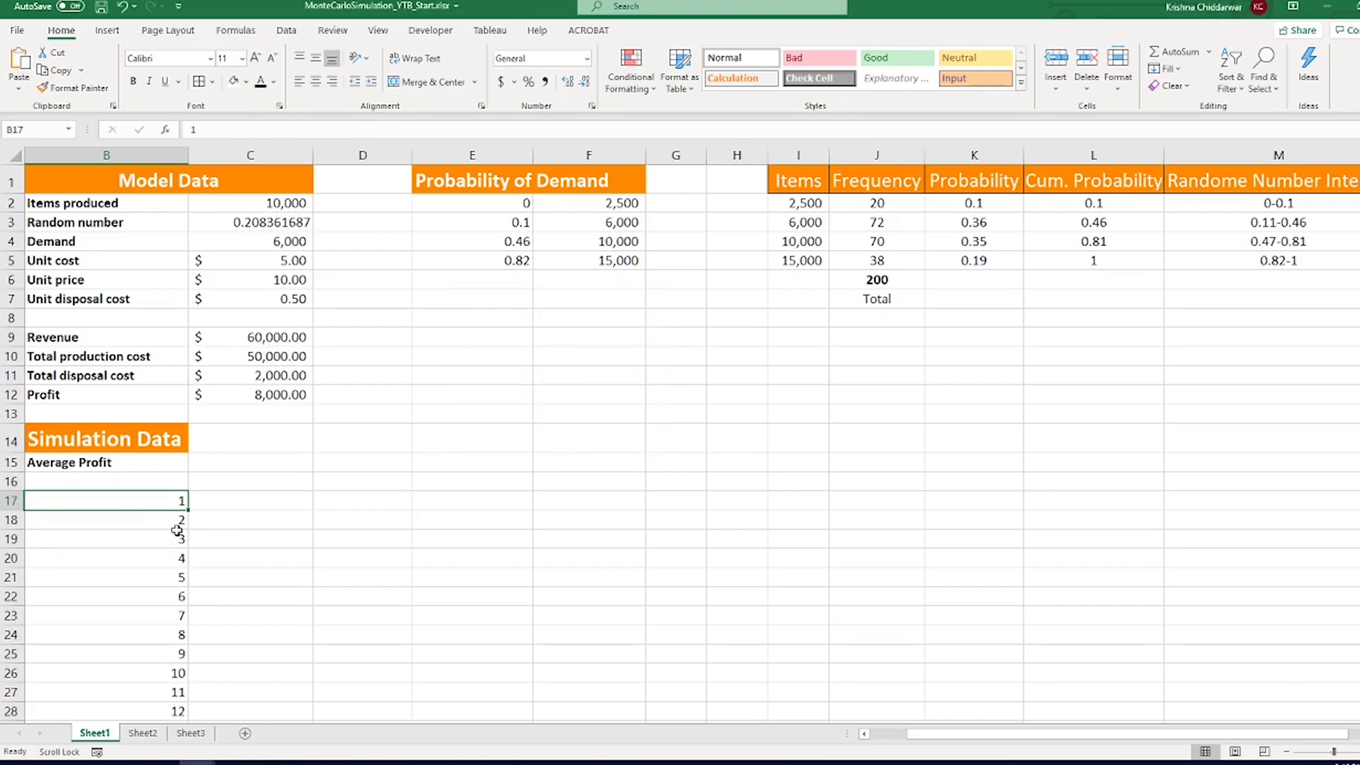
Step: Enter production levels 2500, 10000, 13000 and 15000 across C16:F16, discarding a stray entry below
mouse_move(219, 485)
mouse_down()
mouse_move(368, 482)
mouse_move(297, 483)
mouse_up()
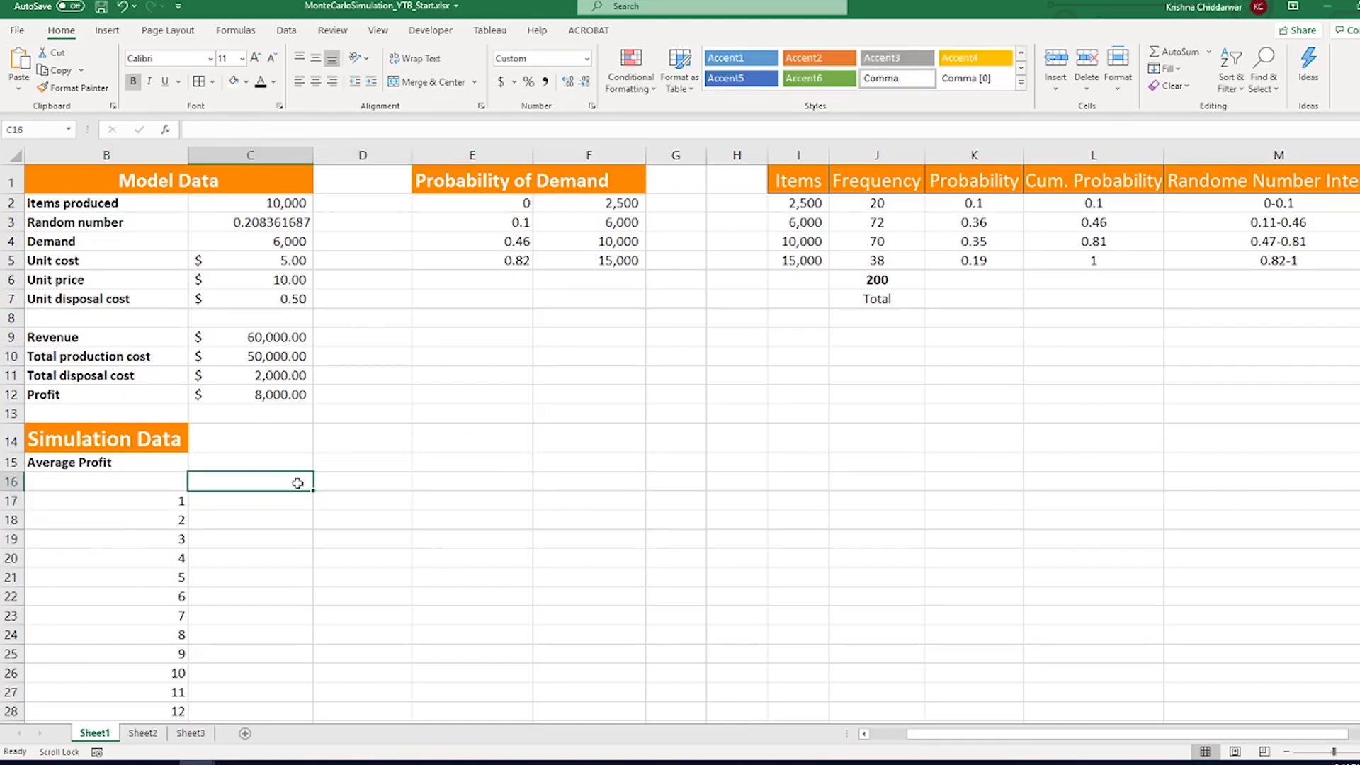
text(2500)
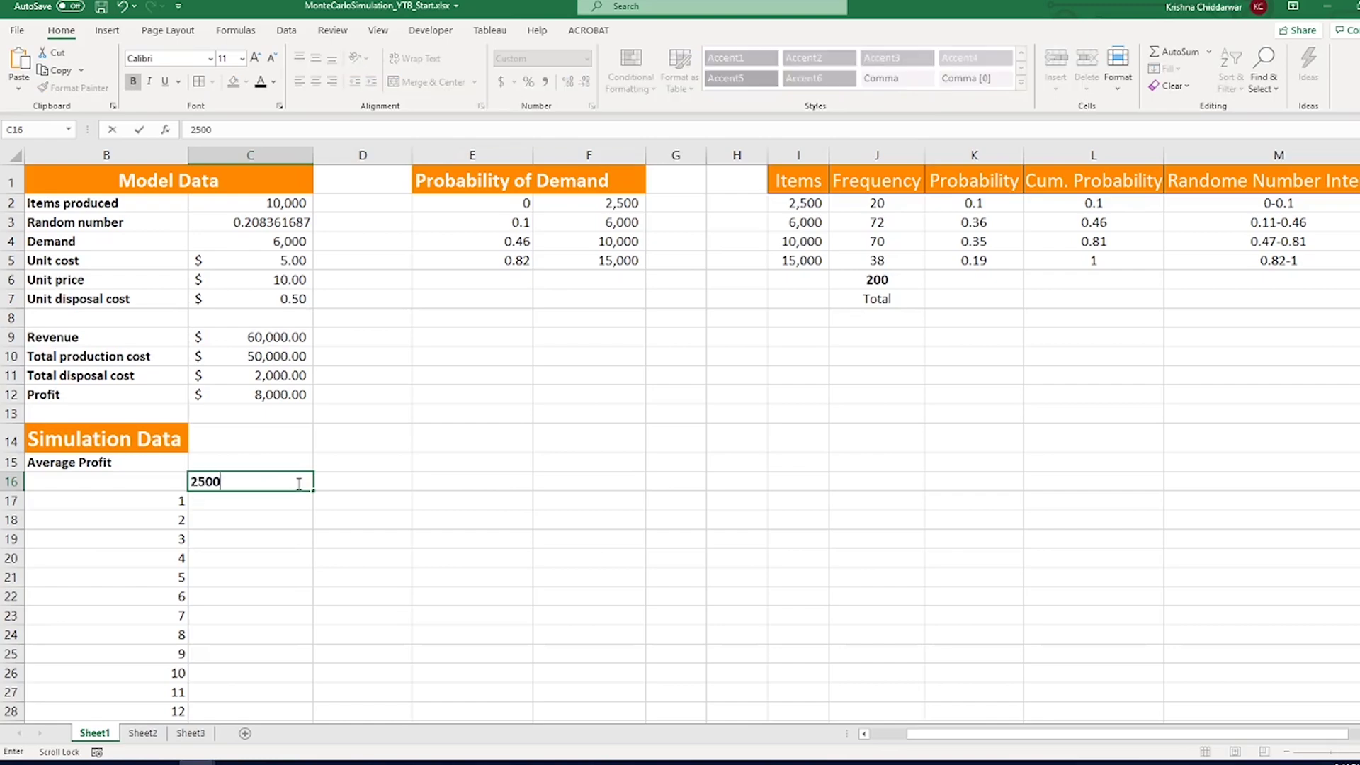
key(Return)
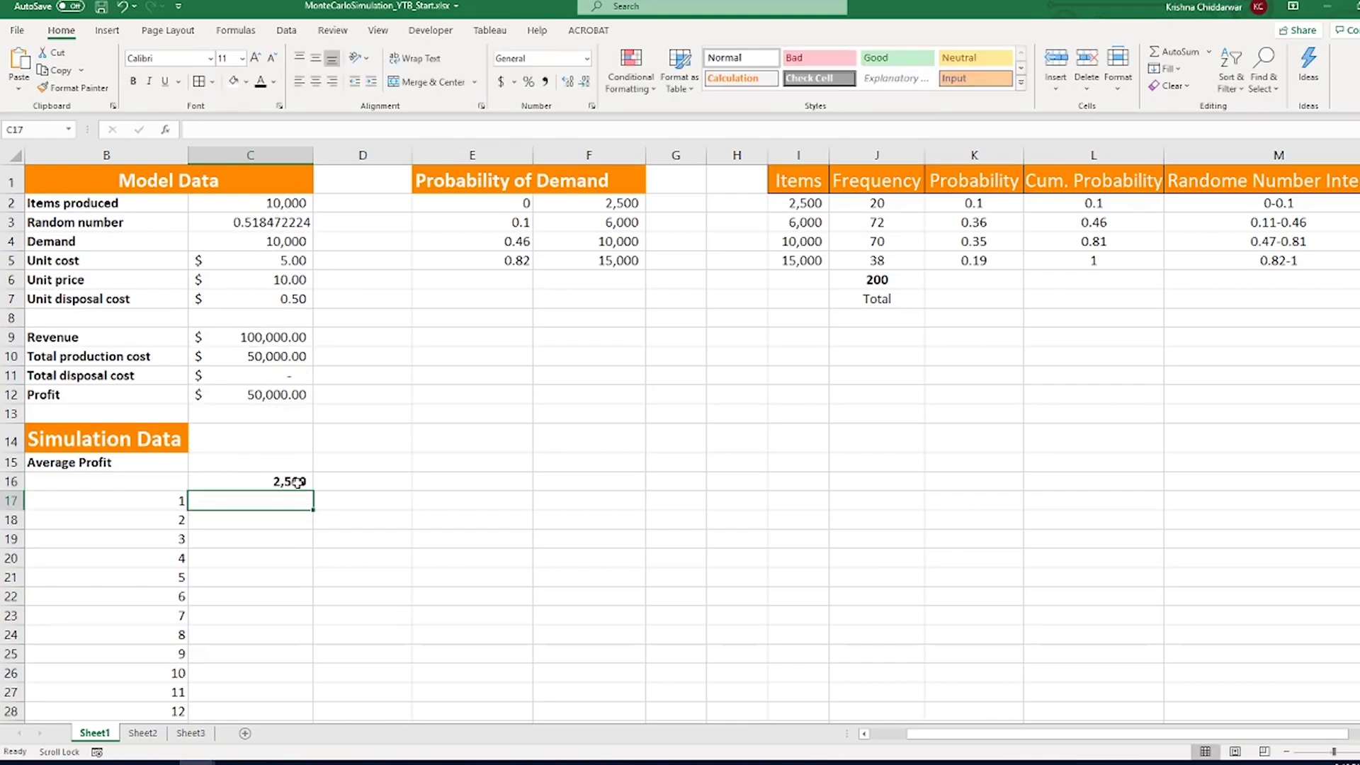
scroll(297, 482, right, 1)
text(10)
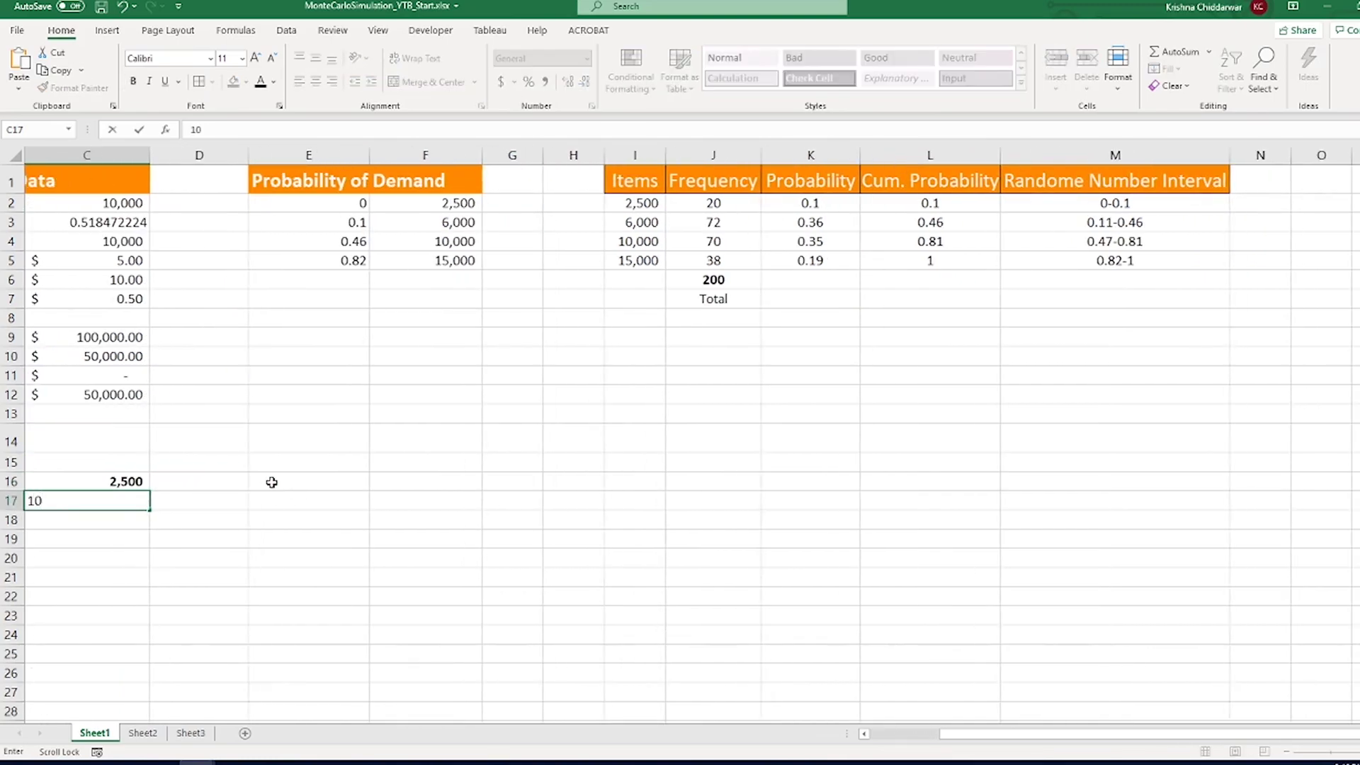
key(BackSpace)
key(BackSpace)
click(216, 481)
text(10)
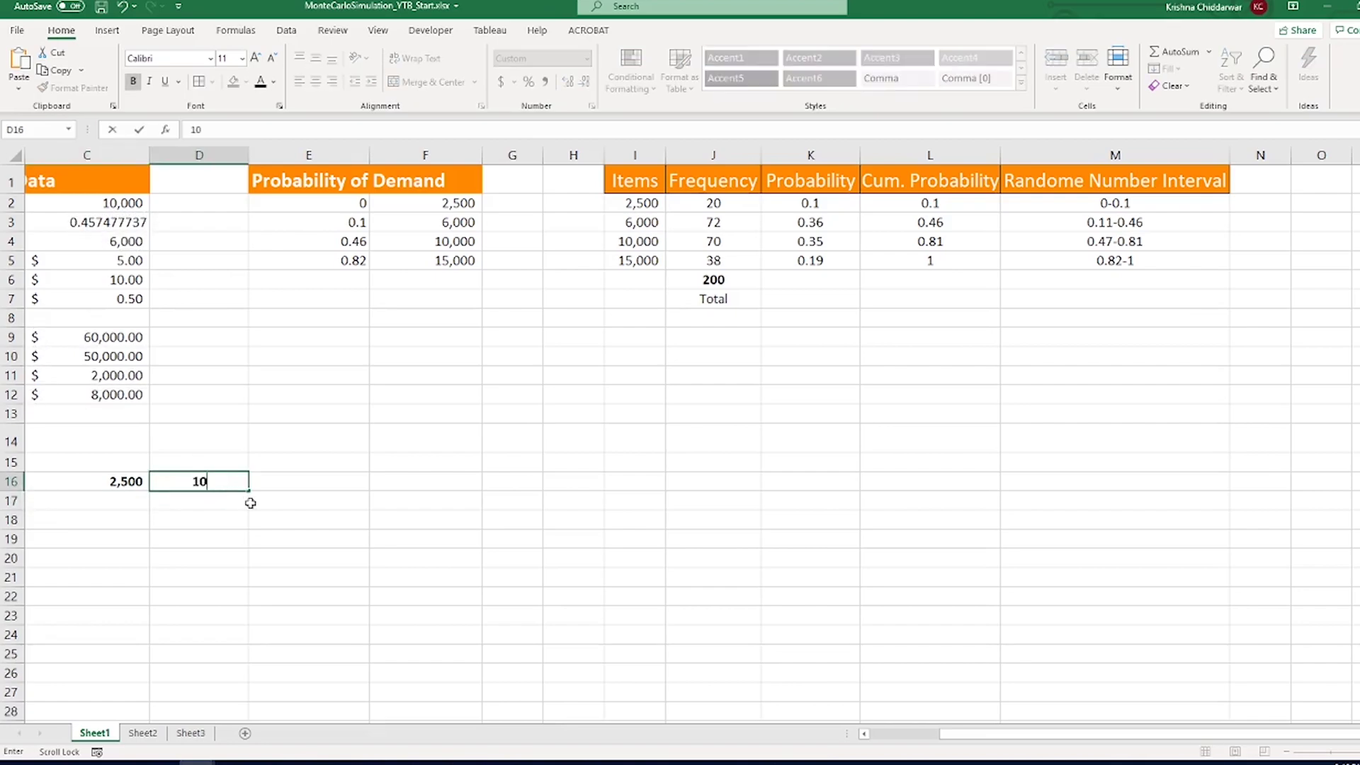
text(000)
click(288, 478)
text(1)
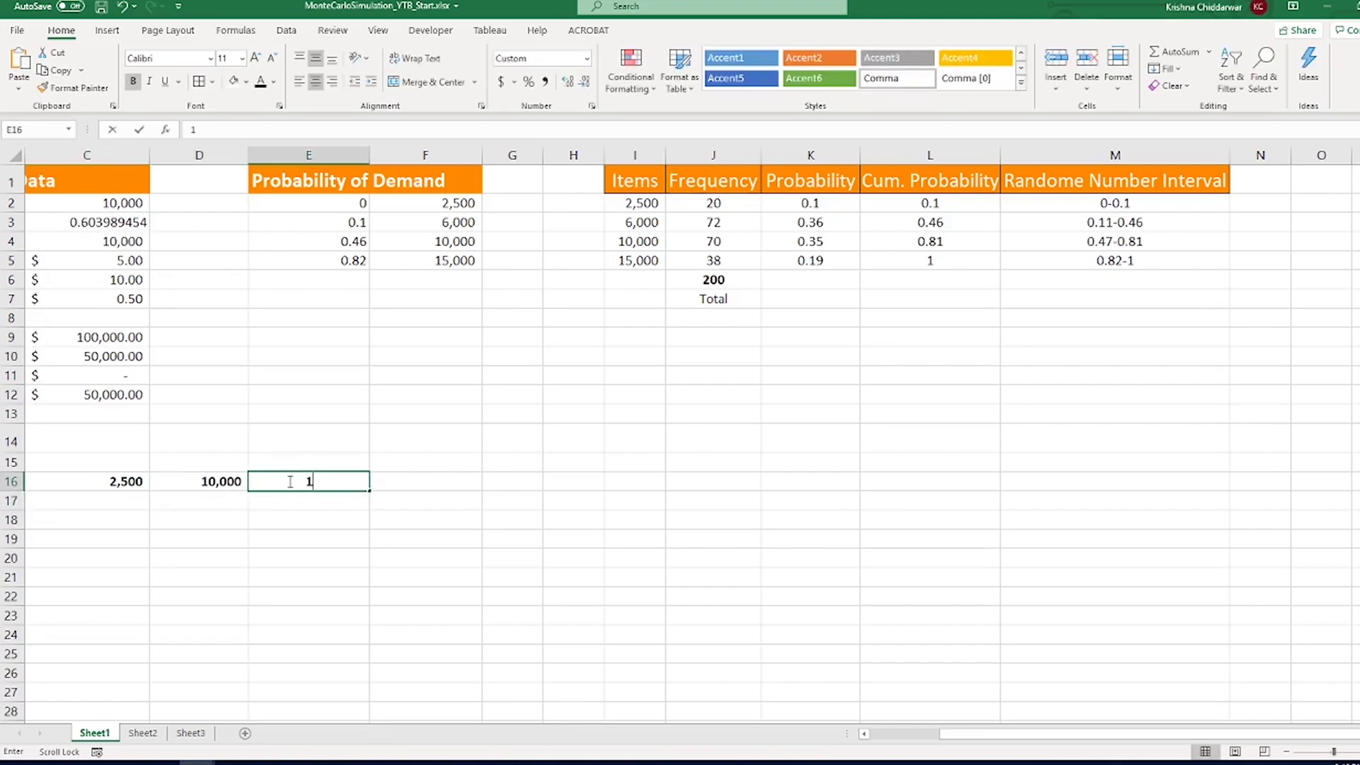
text(3000)
click(401, 480)
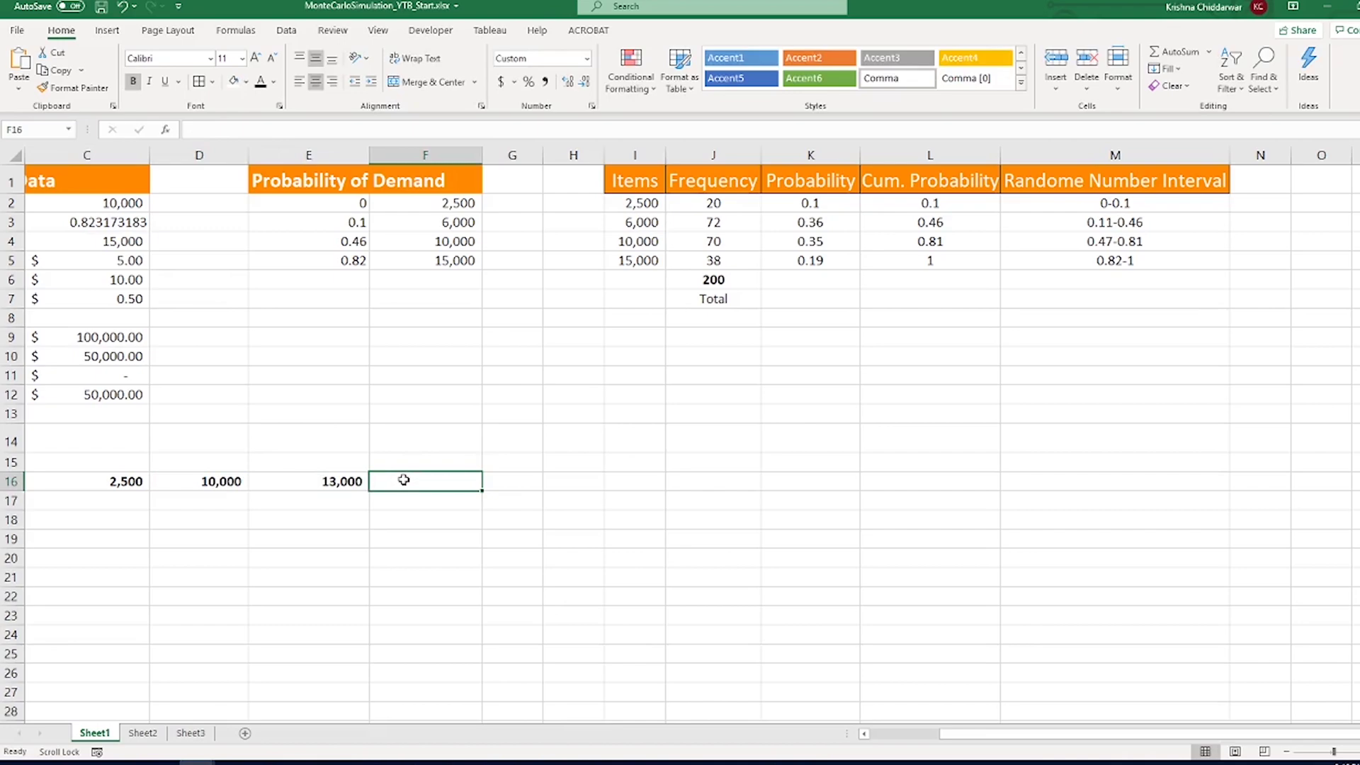
text(15000)
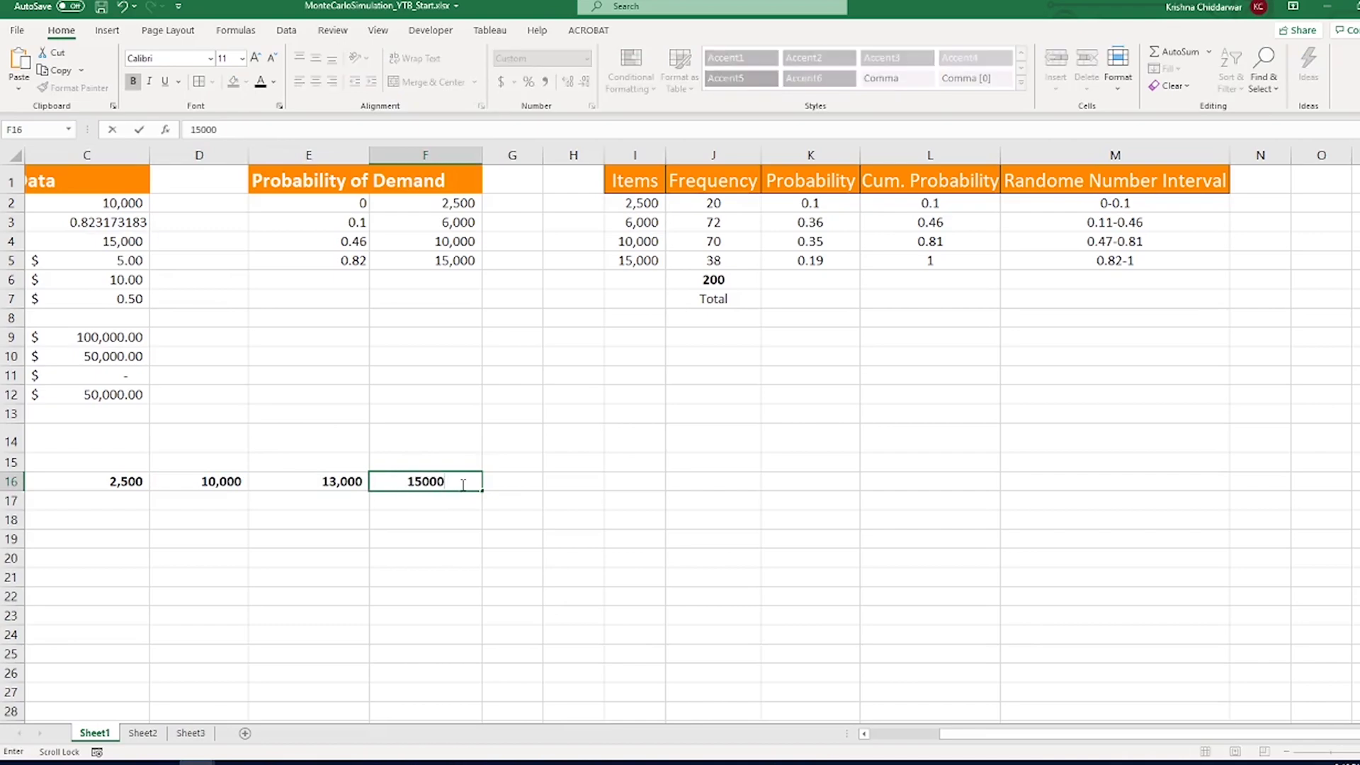
key(Return)
drag(965, 739, 904, 752)
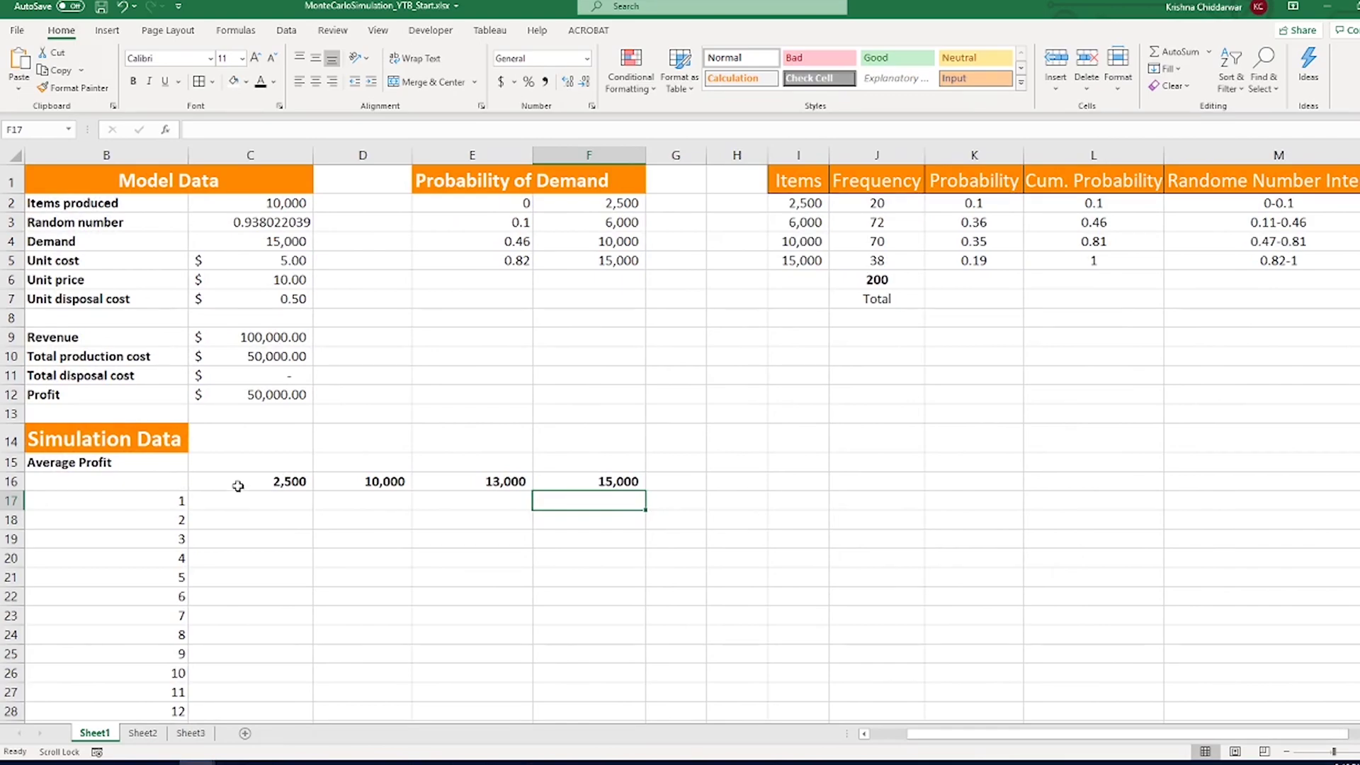
drag(237, 484, 617, 481)
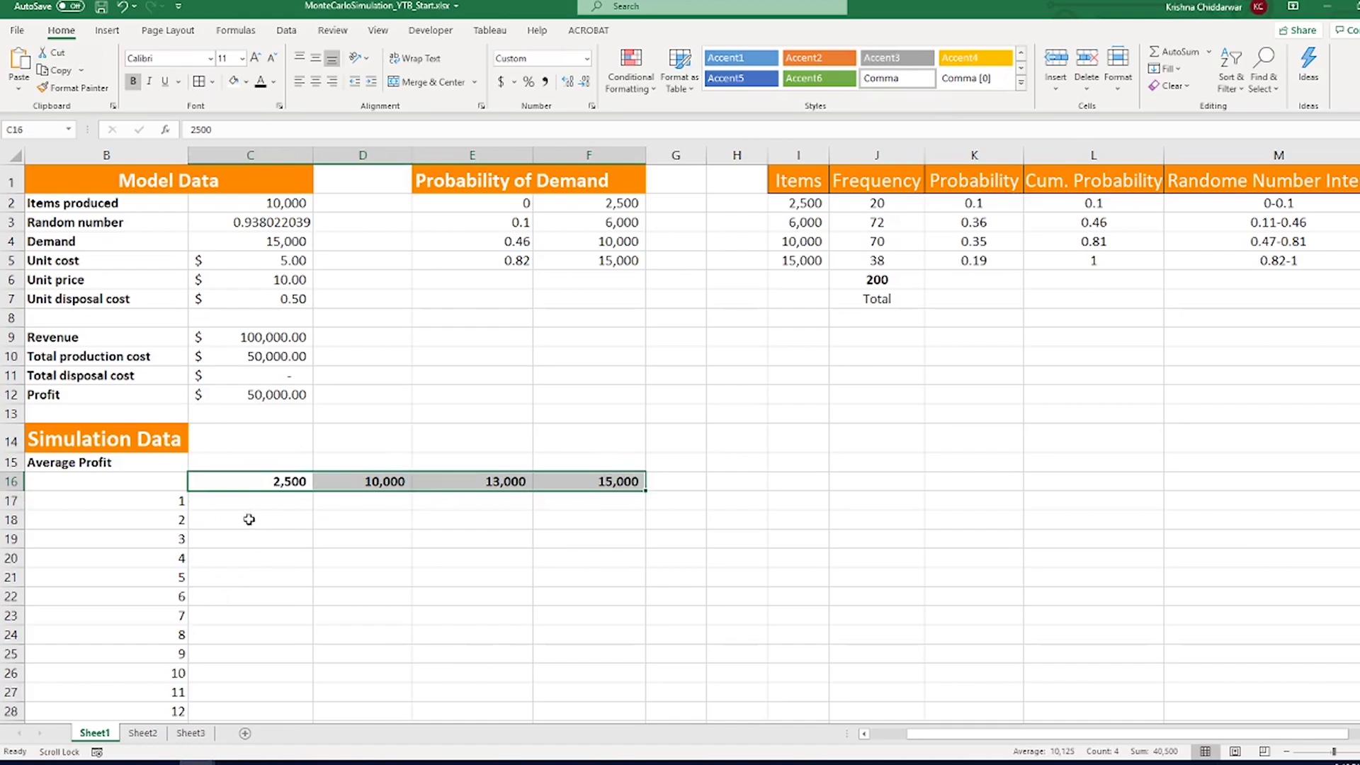
Step: Link B16 to the Profit cell with the absolute reference =$C$12
click(259, 396)
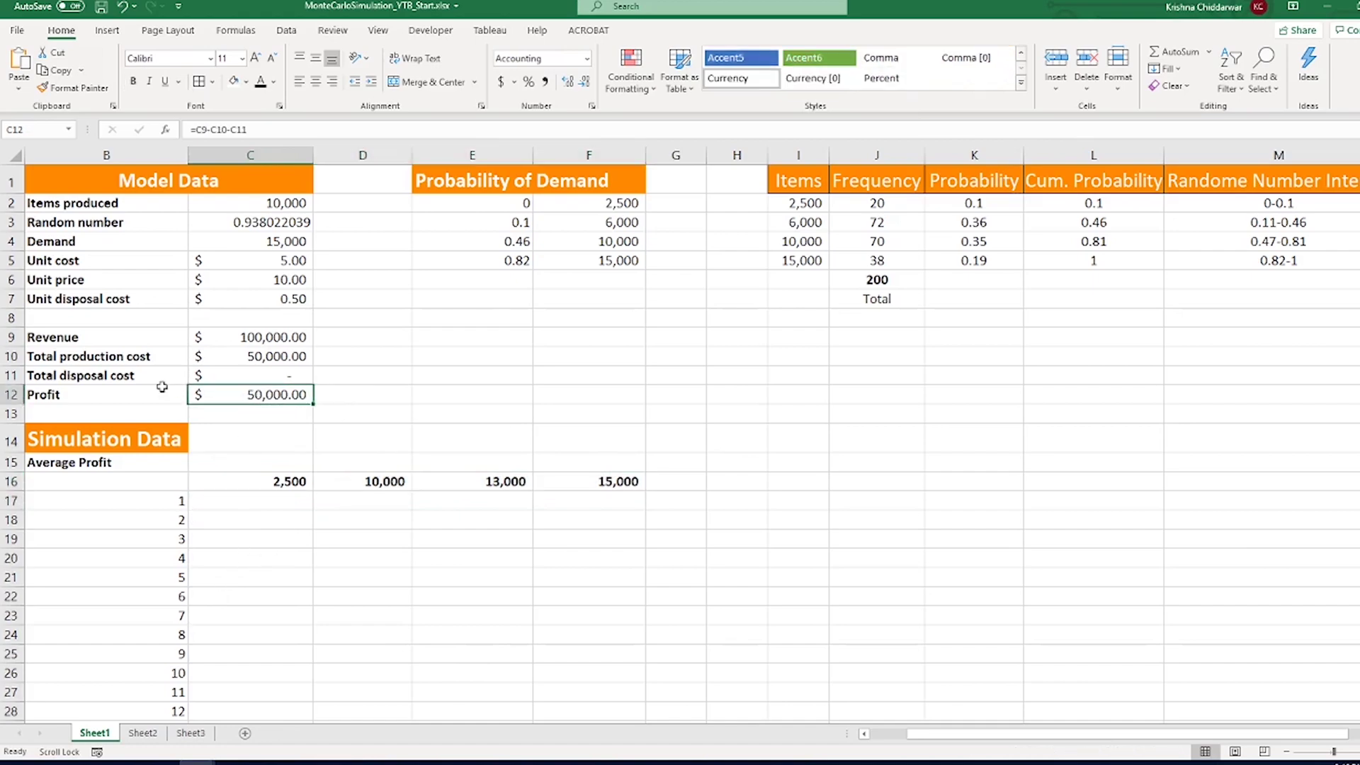
drag(162, 386, 243, 391)
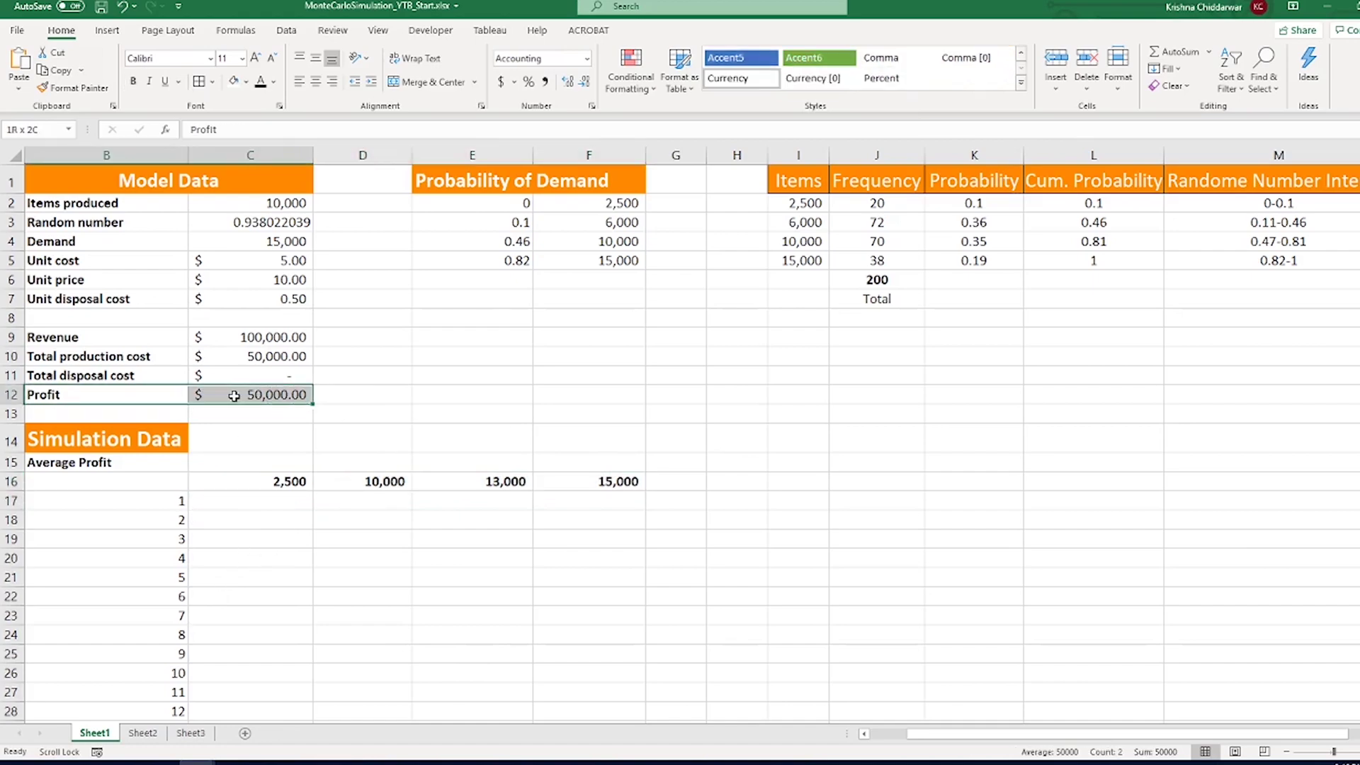
click(156, 483)
text(=)
click(262, 395)
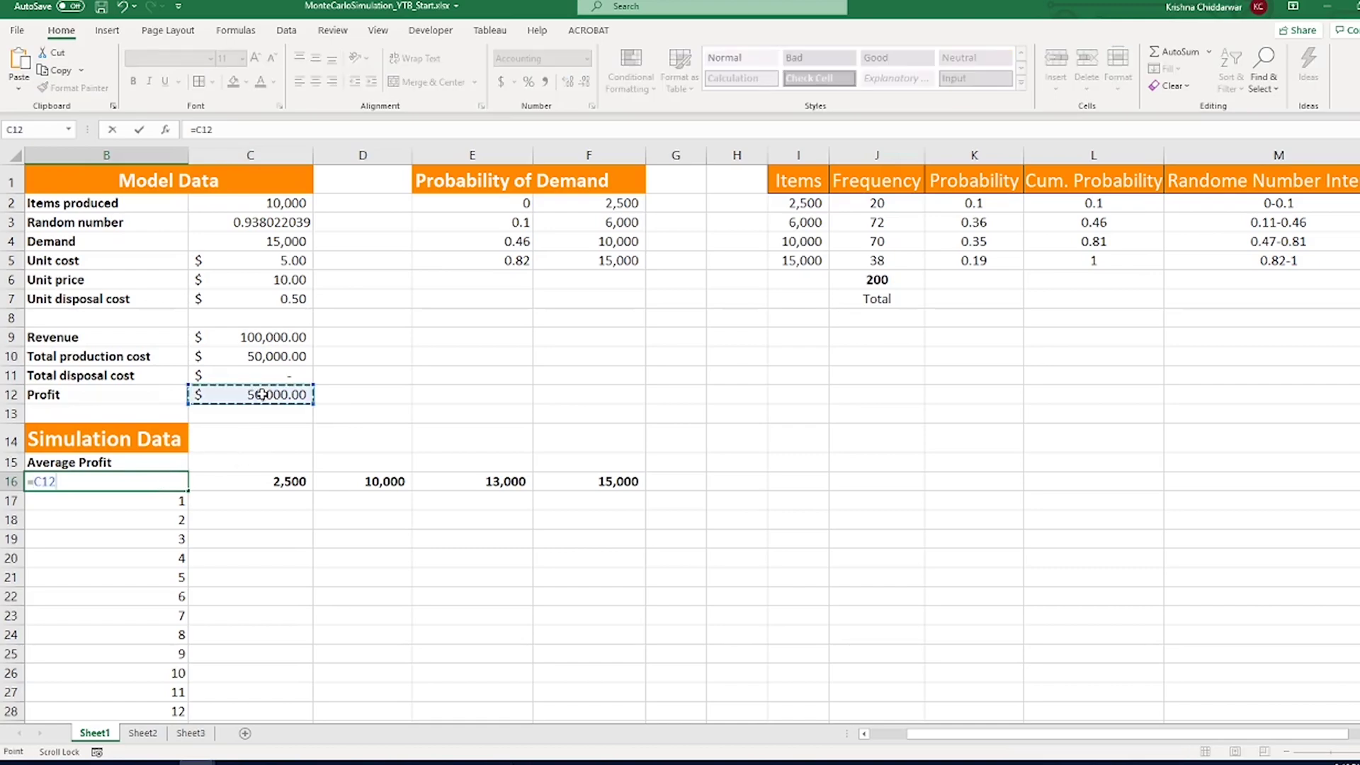
key(F4)
key(Return)
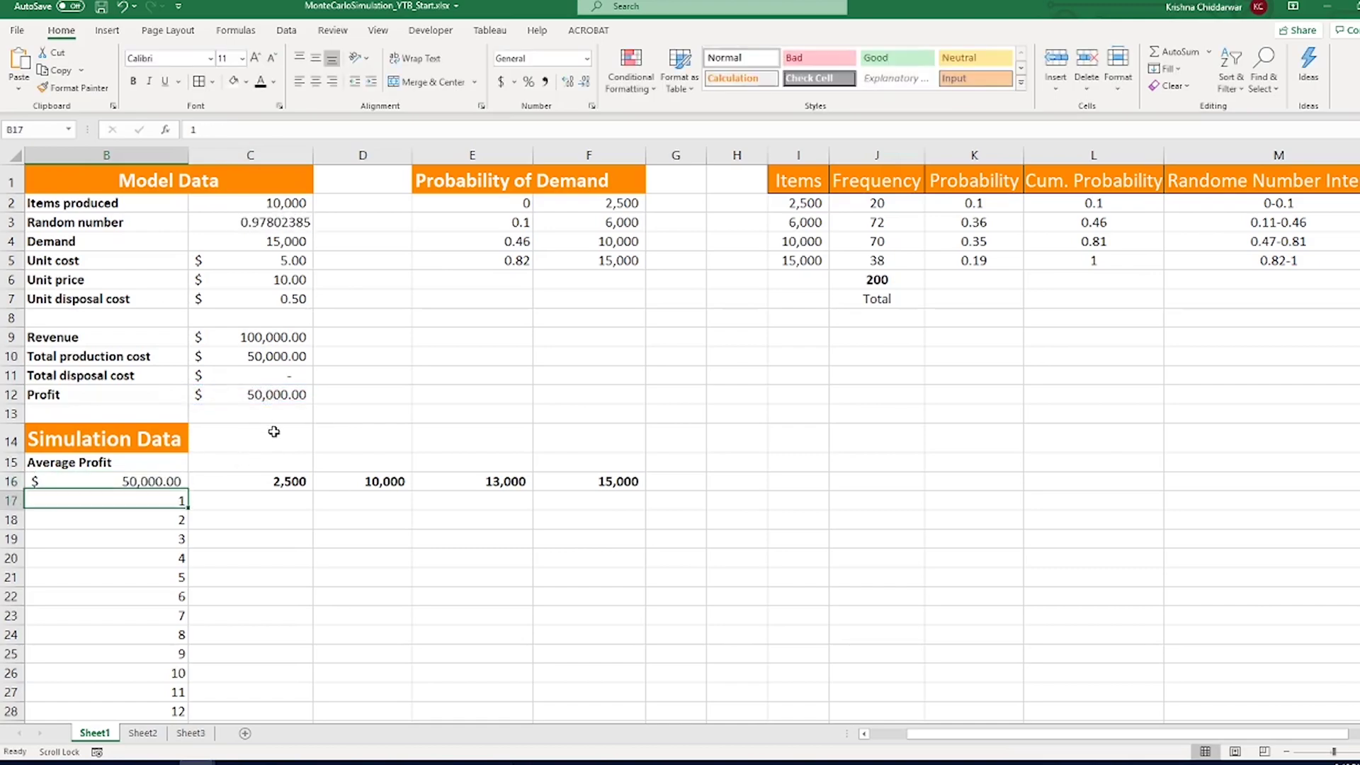
Step: Select B16:F1016 and start a What-If Data Table, first trying ranges for the row input
mouse_move(156, 481)
mouse_down()
mouse_move(464, 480)
mouse_move(590, 494)
mouse_up()
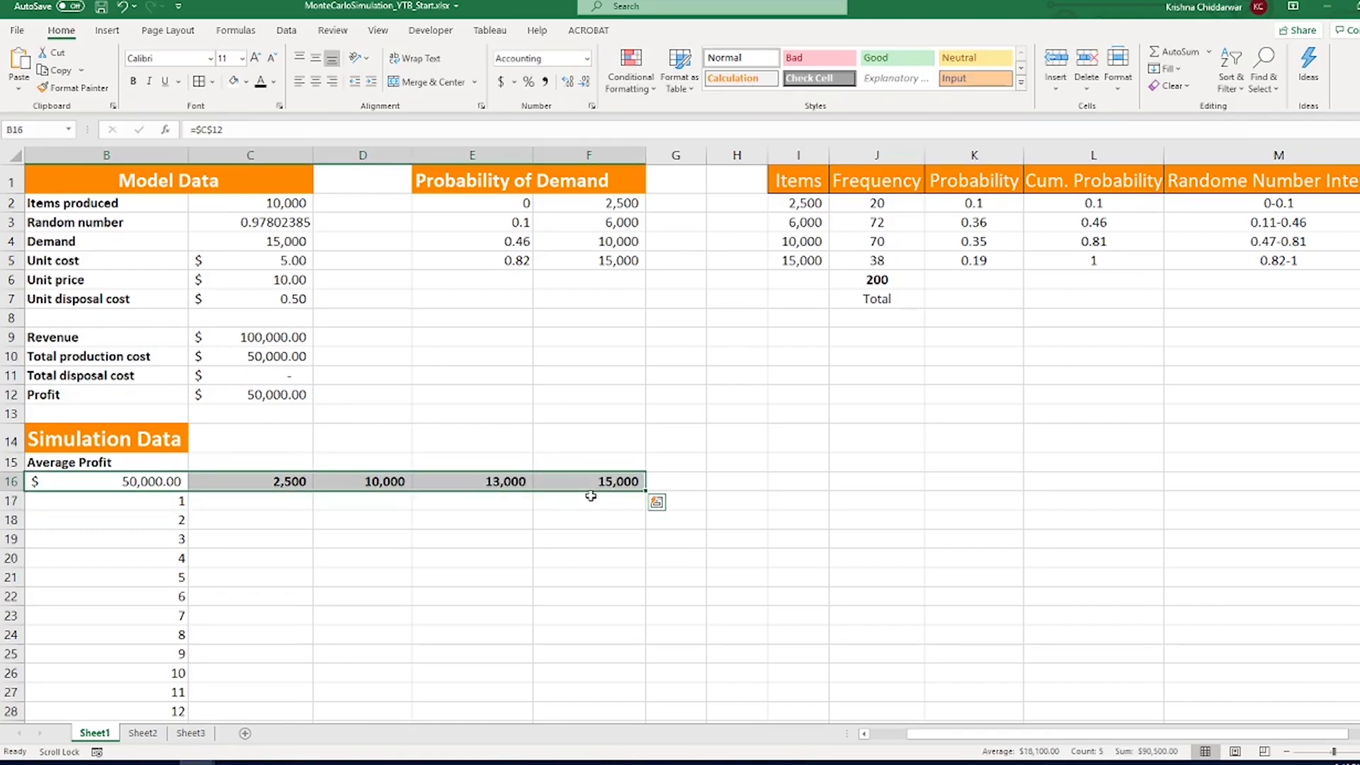
key(ctrl+shift+Down)
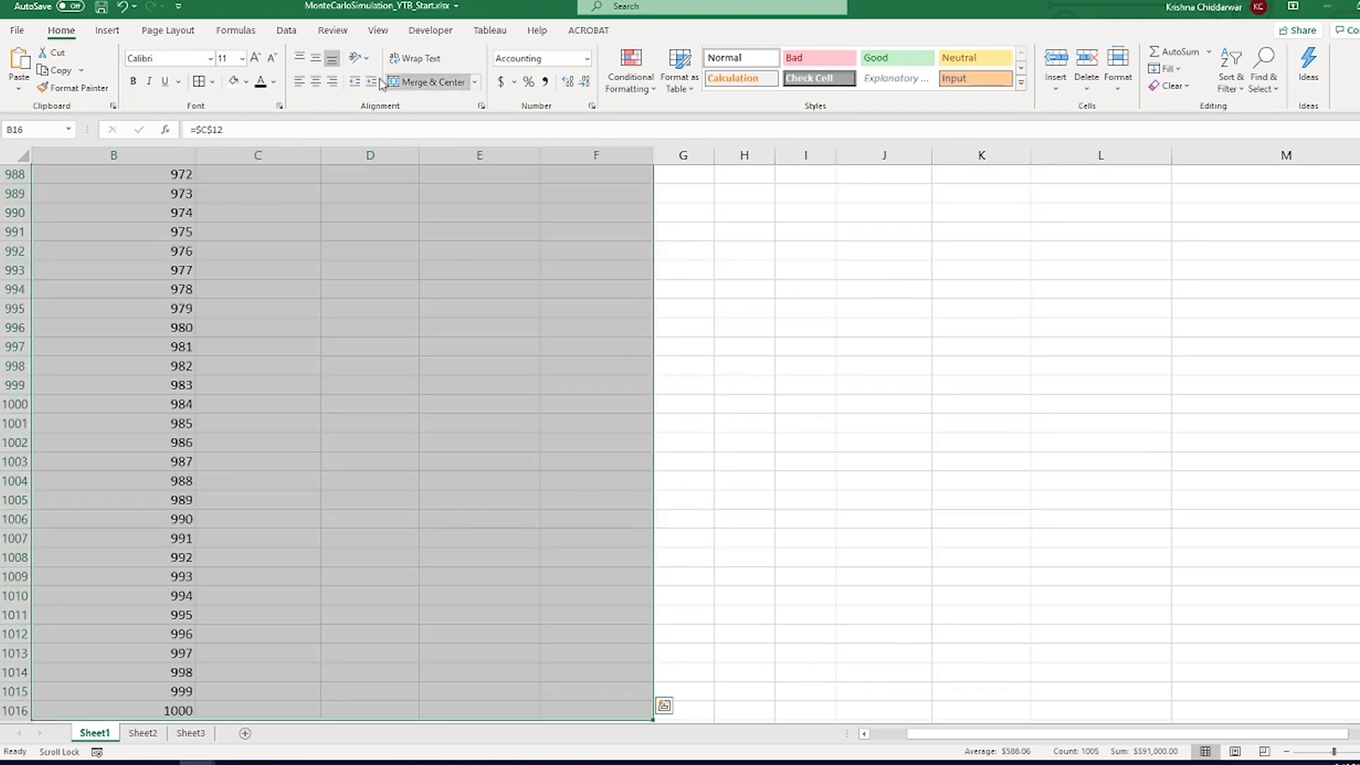
click(287, 30)
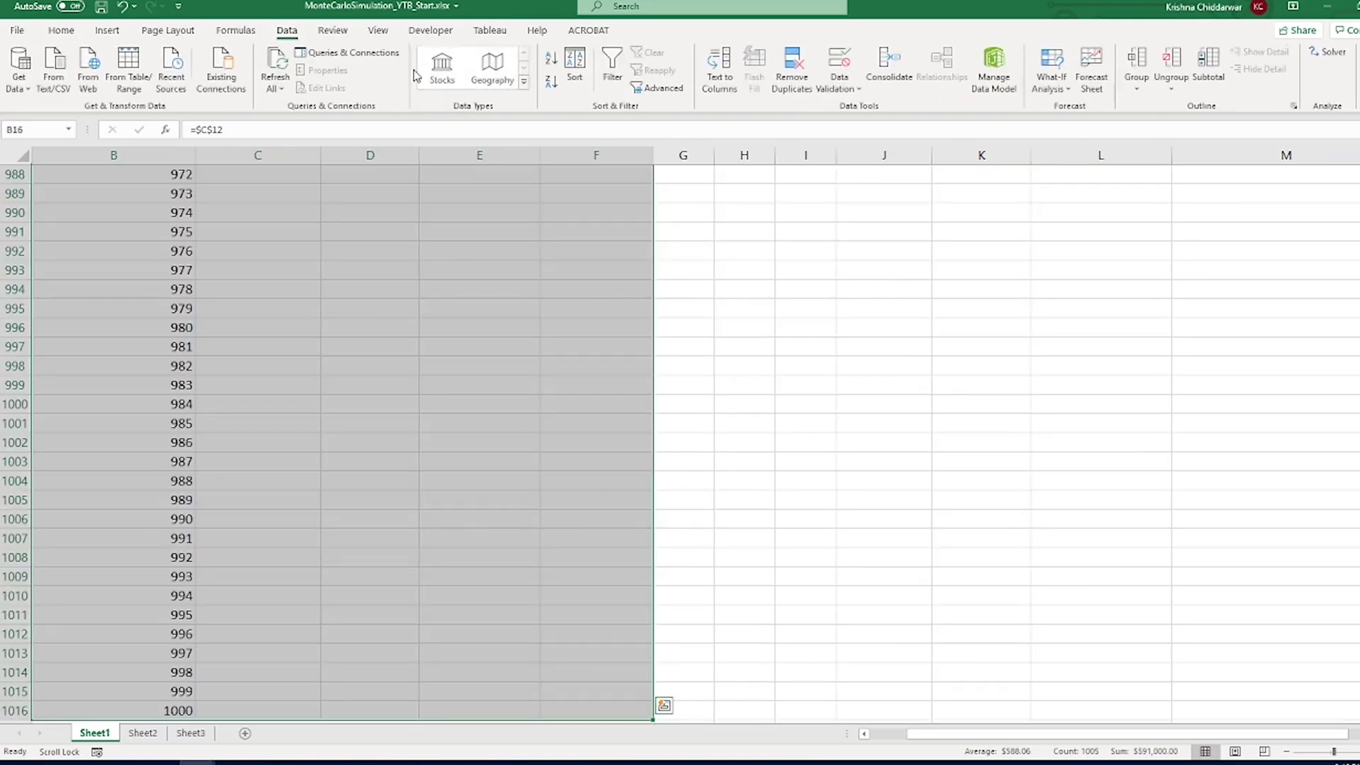
click(1050, 86)
click(1072, 146)
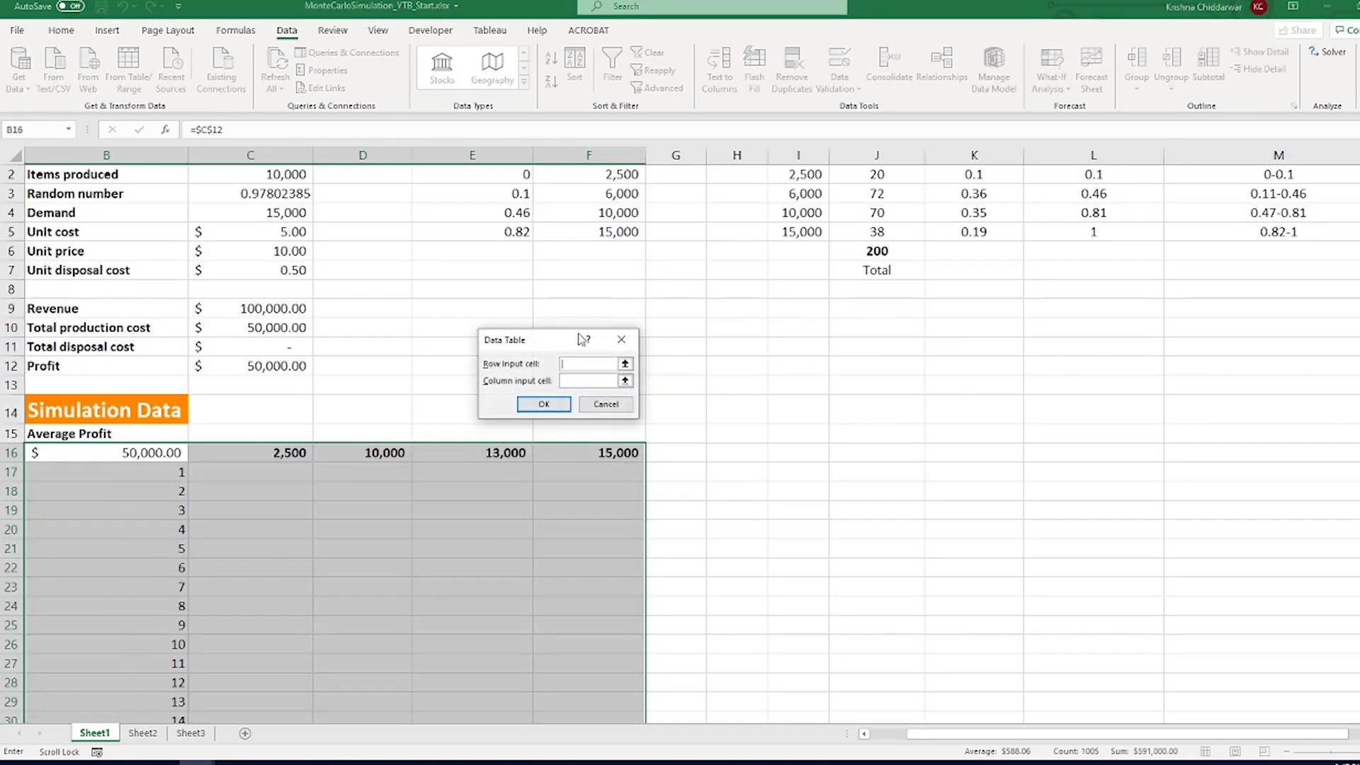
drag(185, 469, 143, 690)
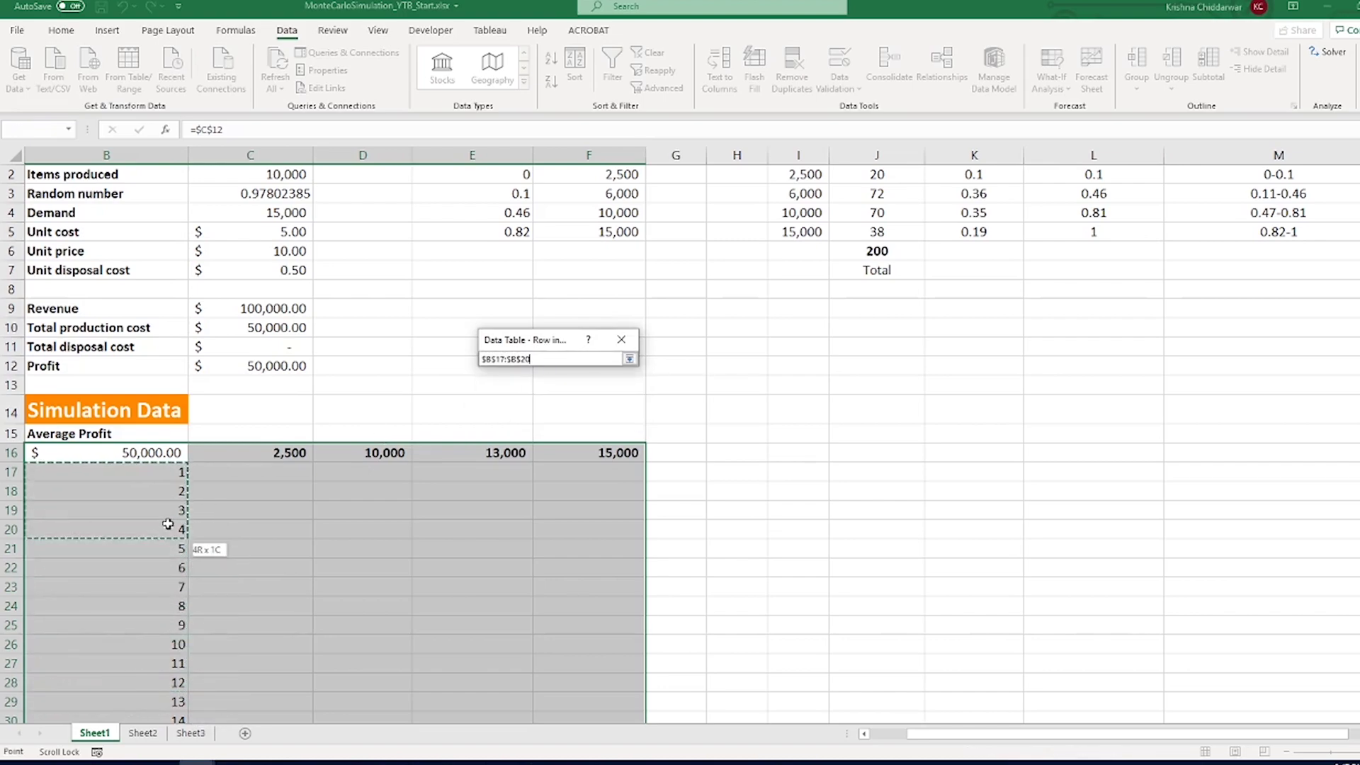
drag(143, 689, 162, 668)
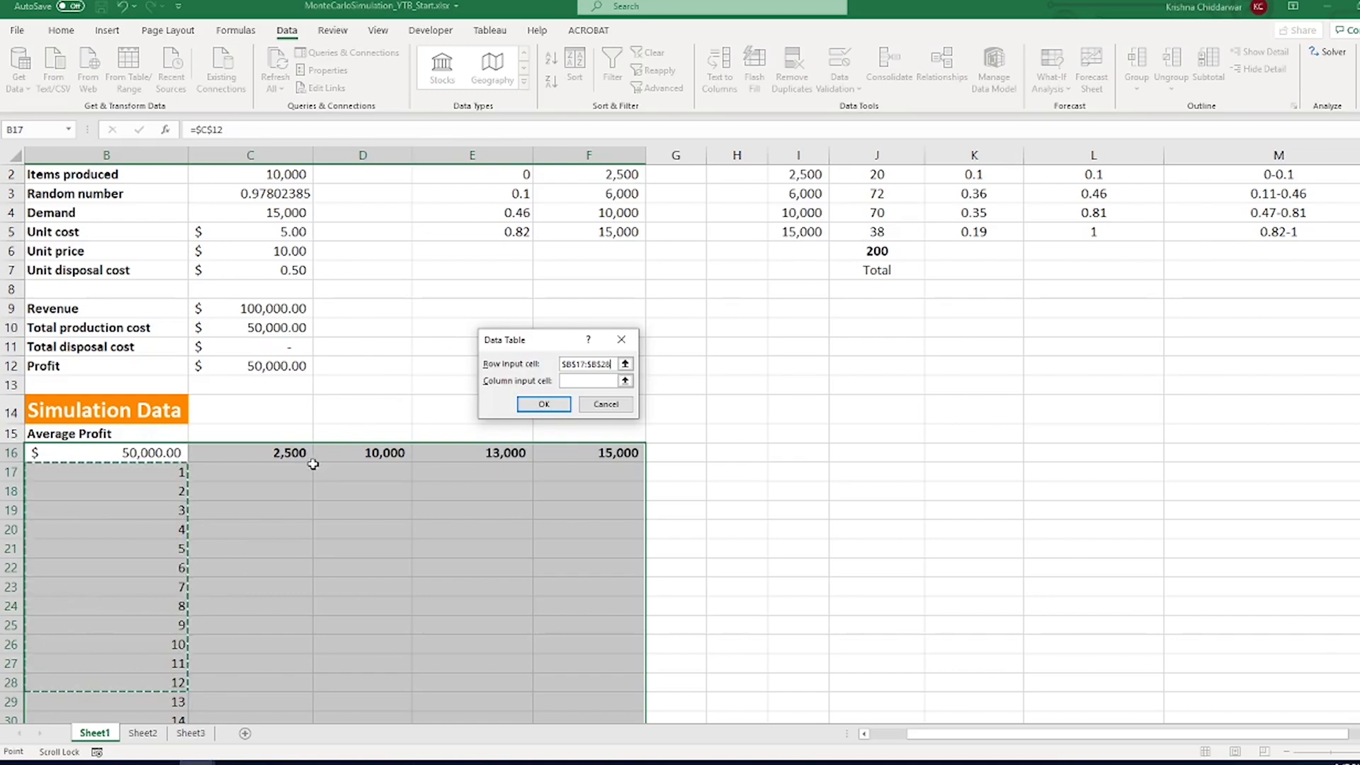
click(279, 454)
drag(279, 453, 590, 455)
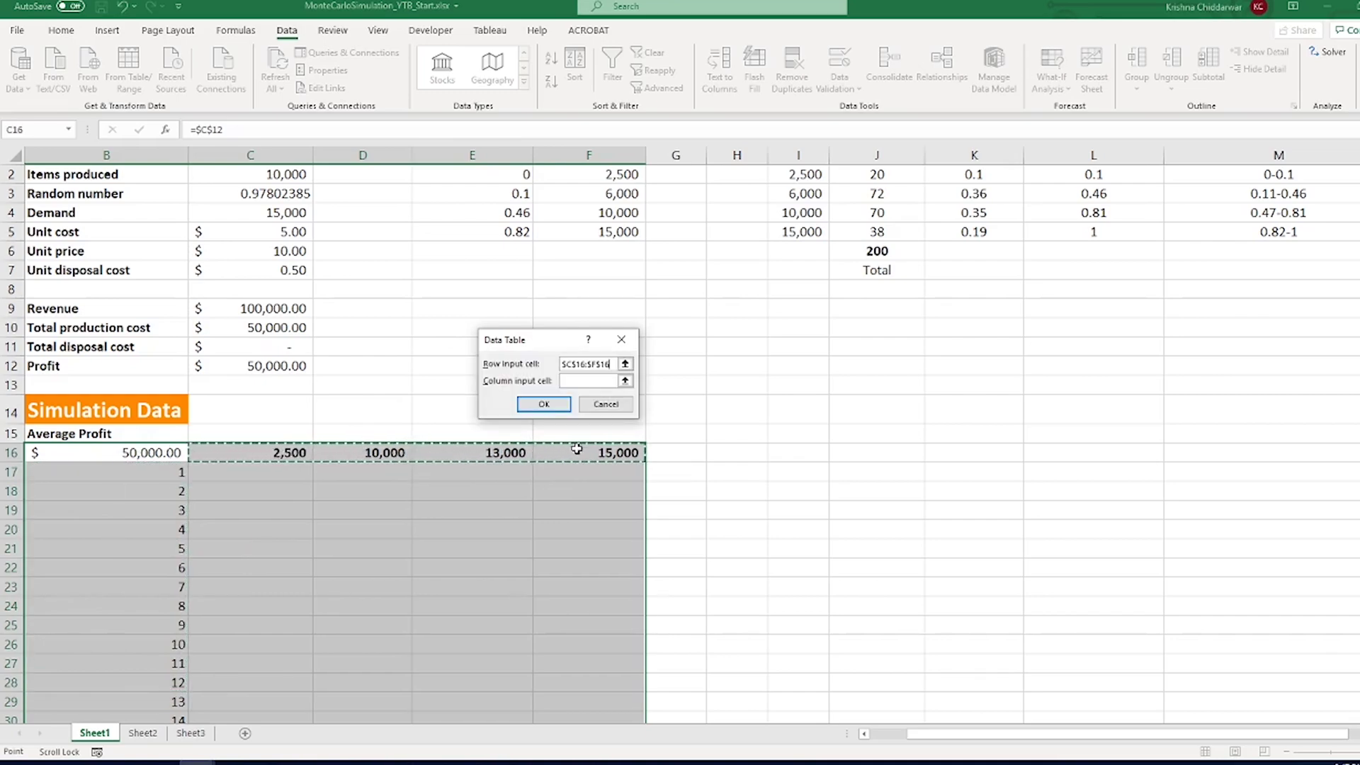
scroll(433, 477, up, 1)
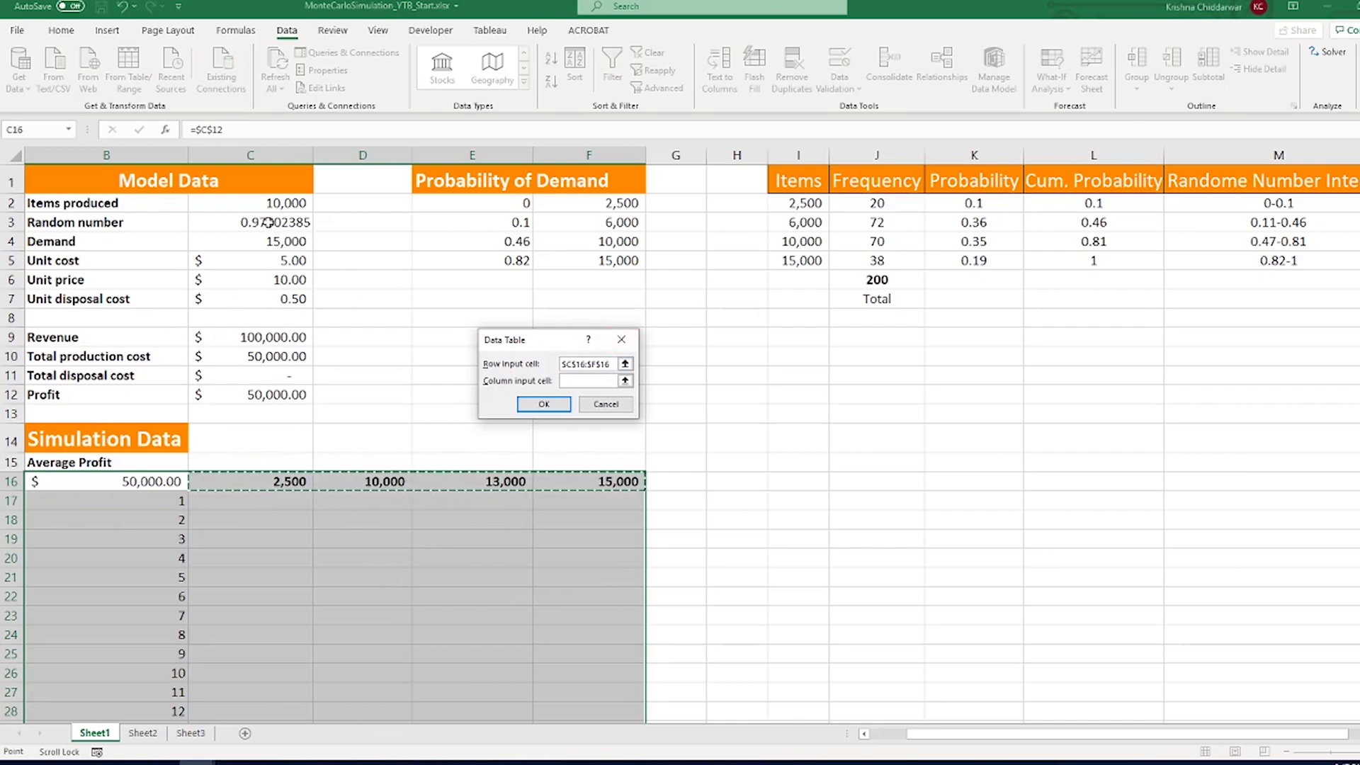
Step: Set the row input to Items produced (C2) and column input to empty E12, then build the simulated profit table
click(625, 364)
click(285, 203)
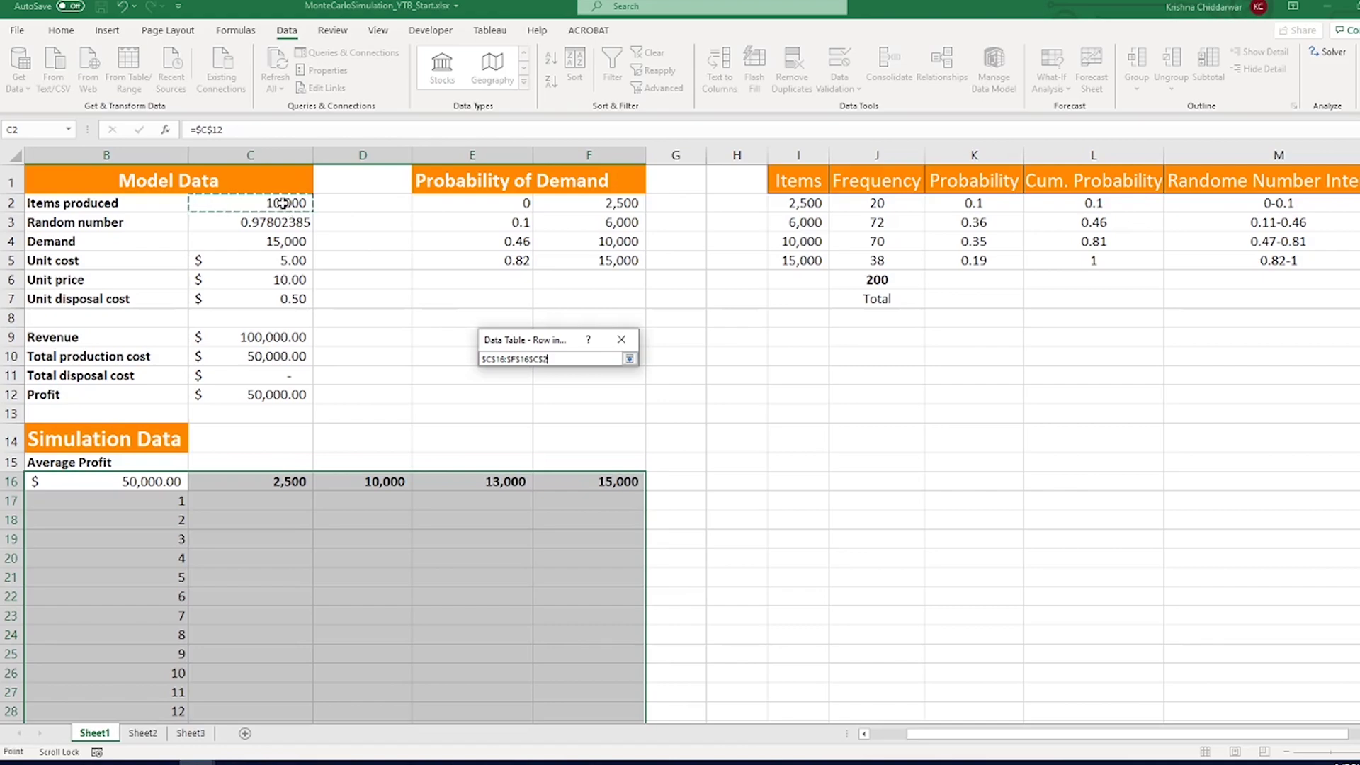
key(BackSpace)
key(BackSpace)
key(BackSpace)
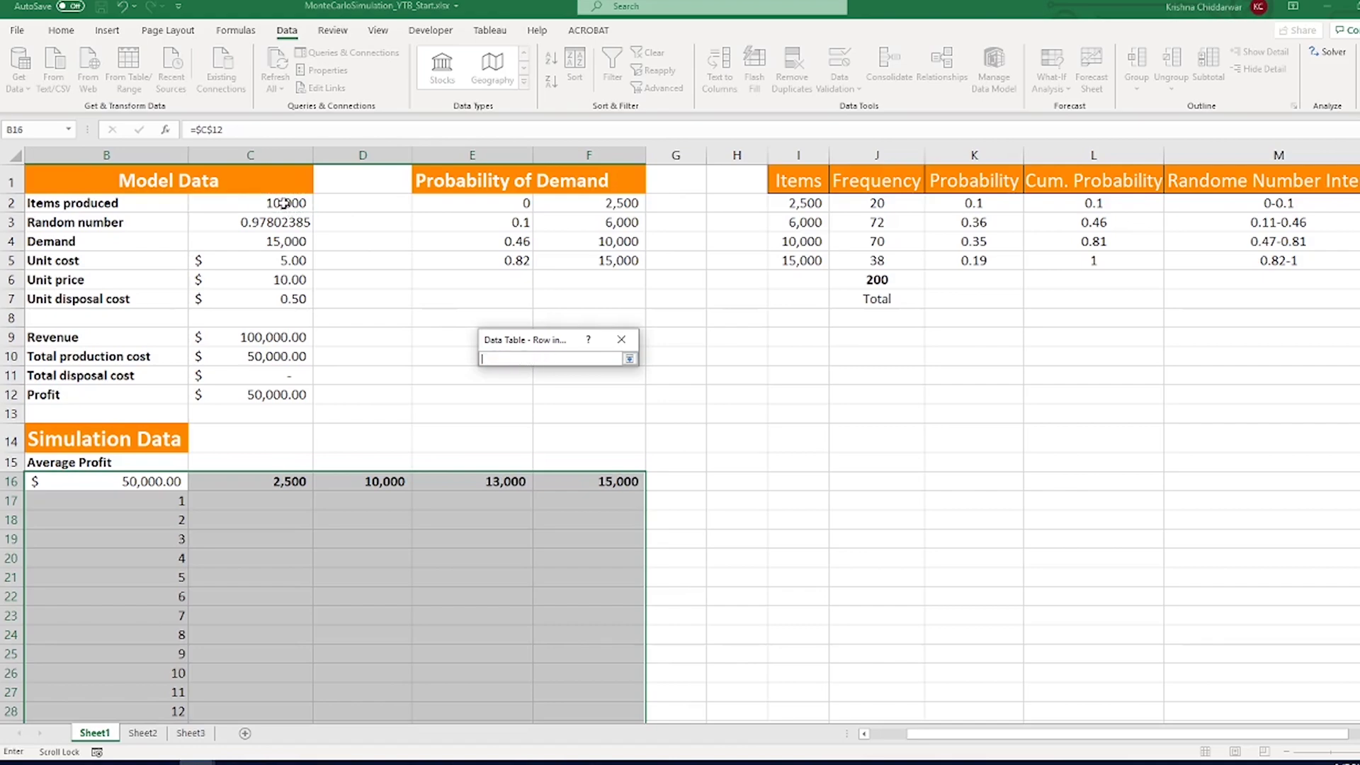
click(289, 203)
click(629, 358)
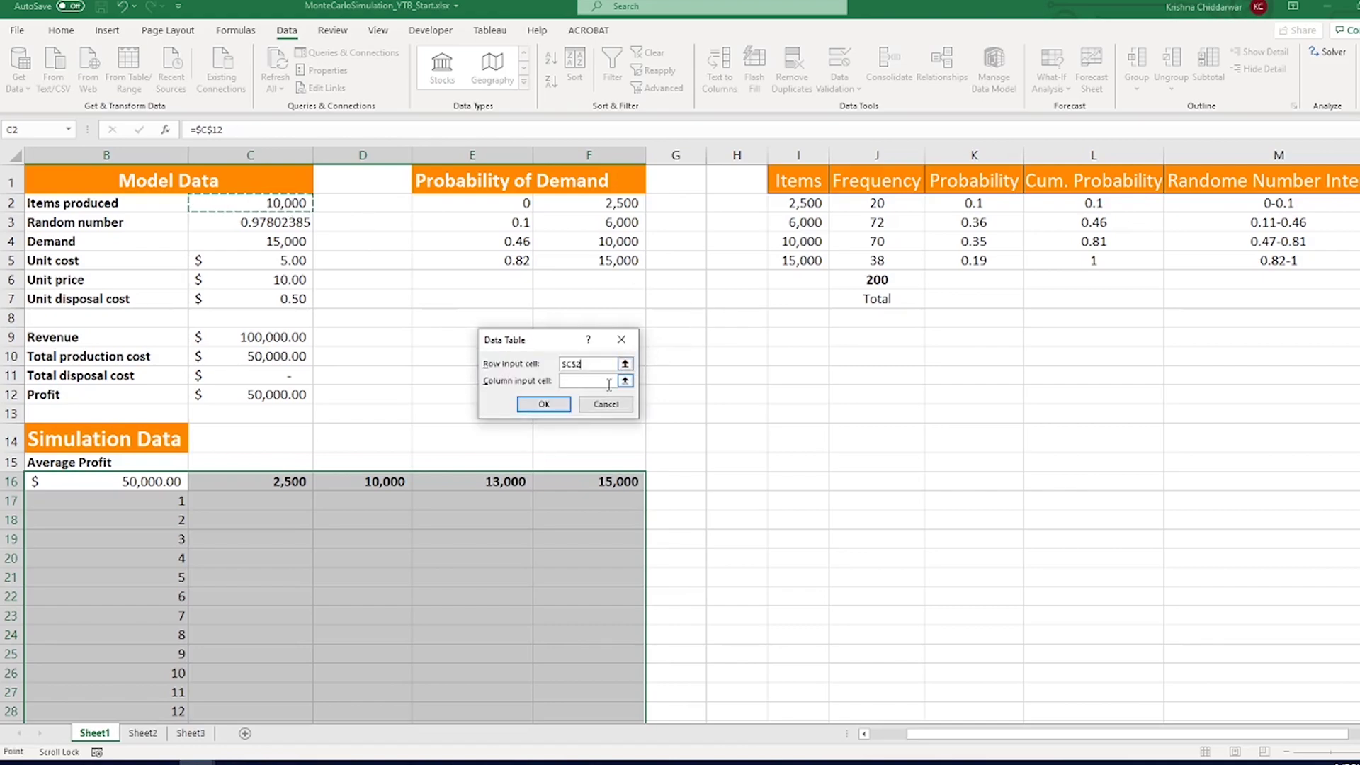
click(625, 382)
click(521, 396)
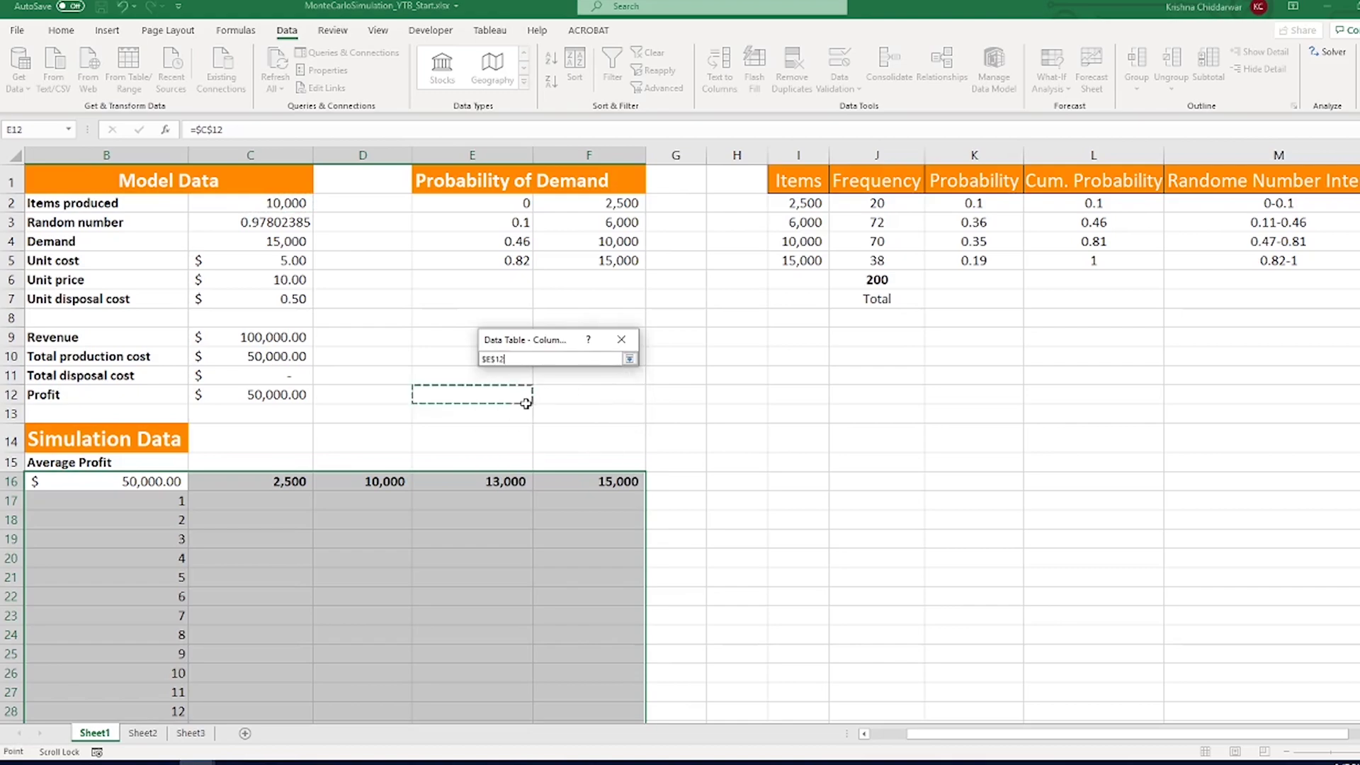
click(630, 359)
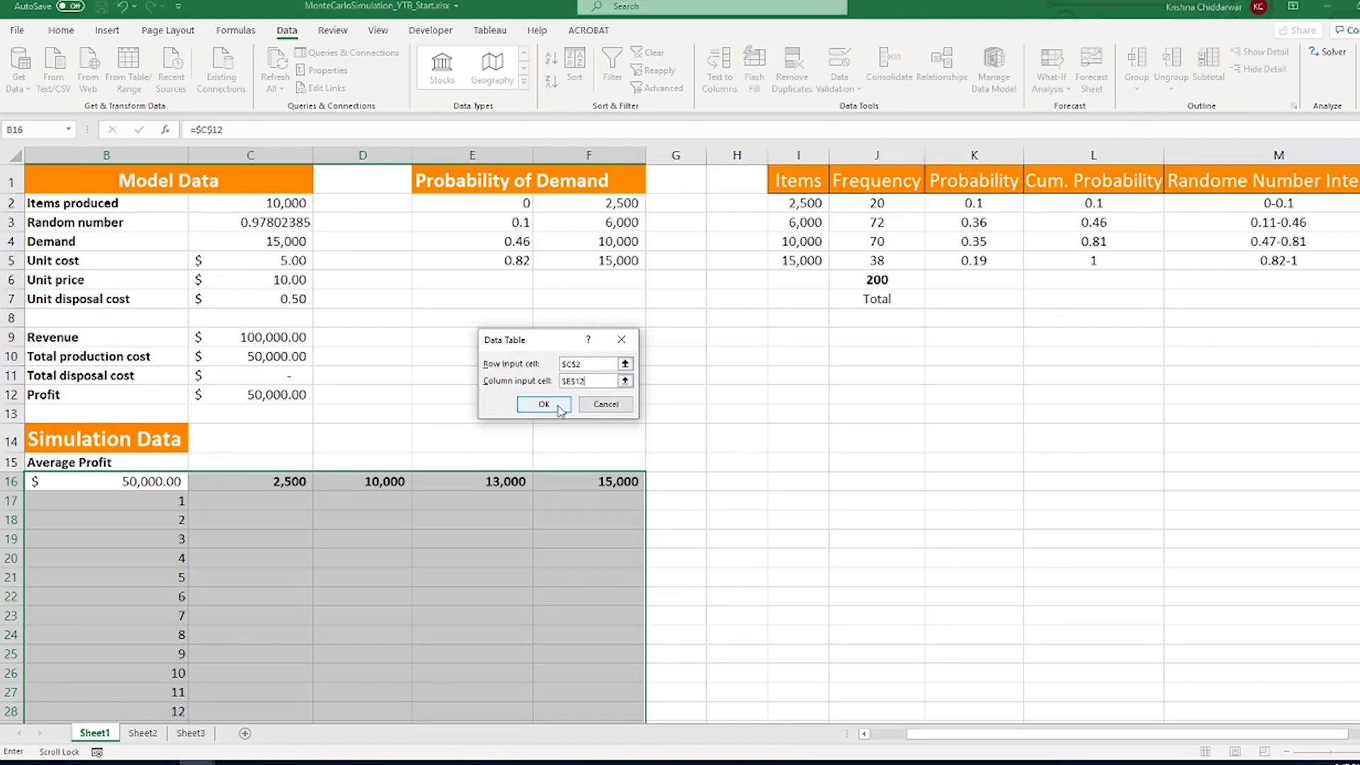
click(543, 405)
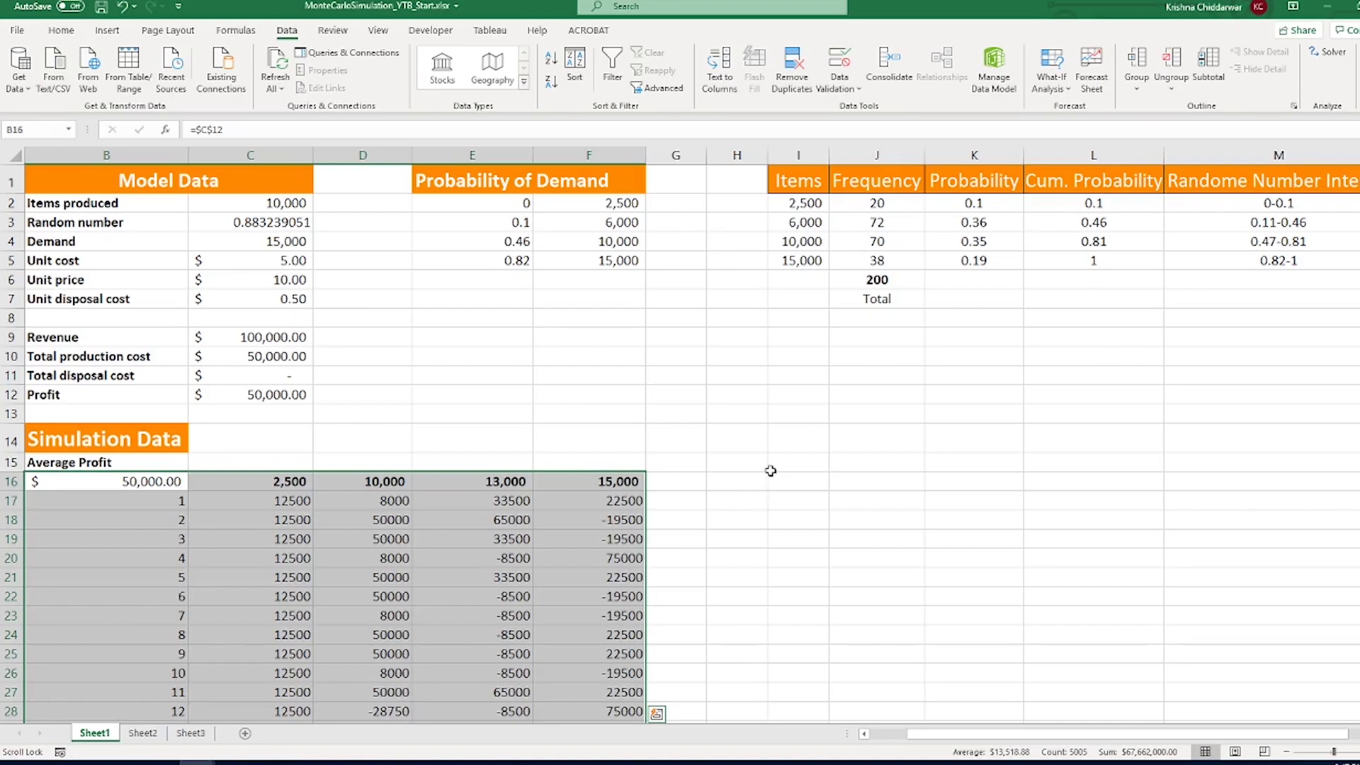
scroll(721, 476, down, 1)
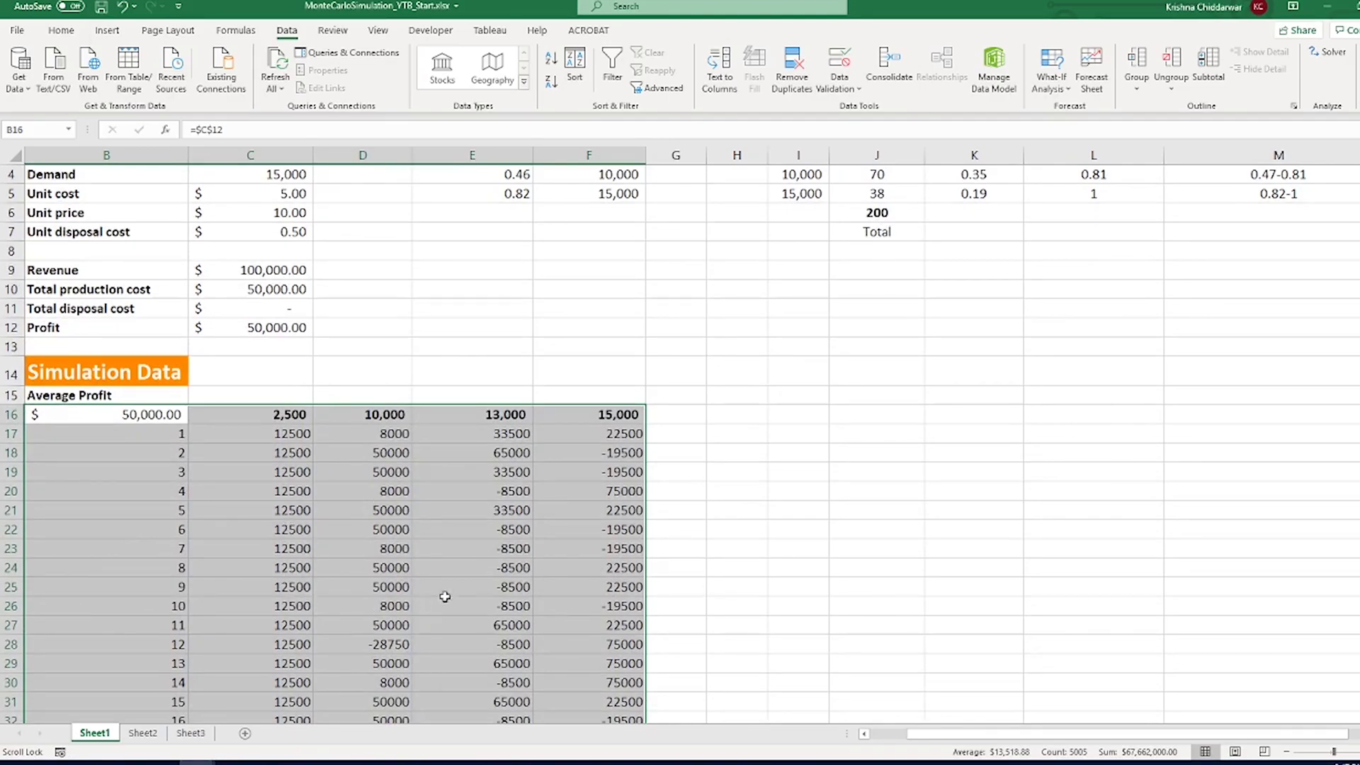
click(306, 415)
click(360, 415)
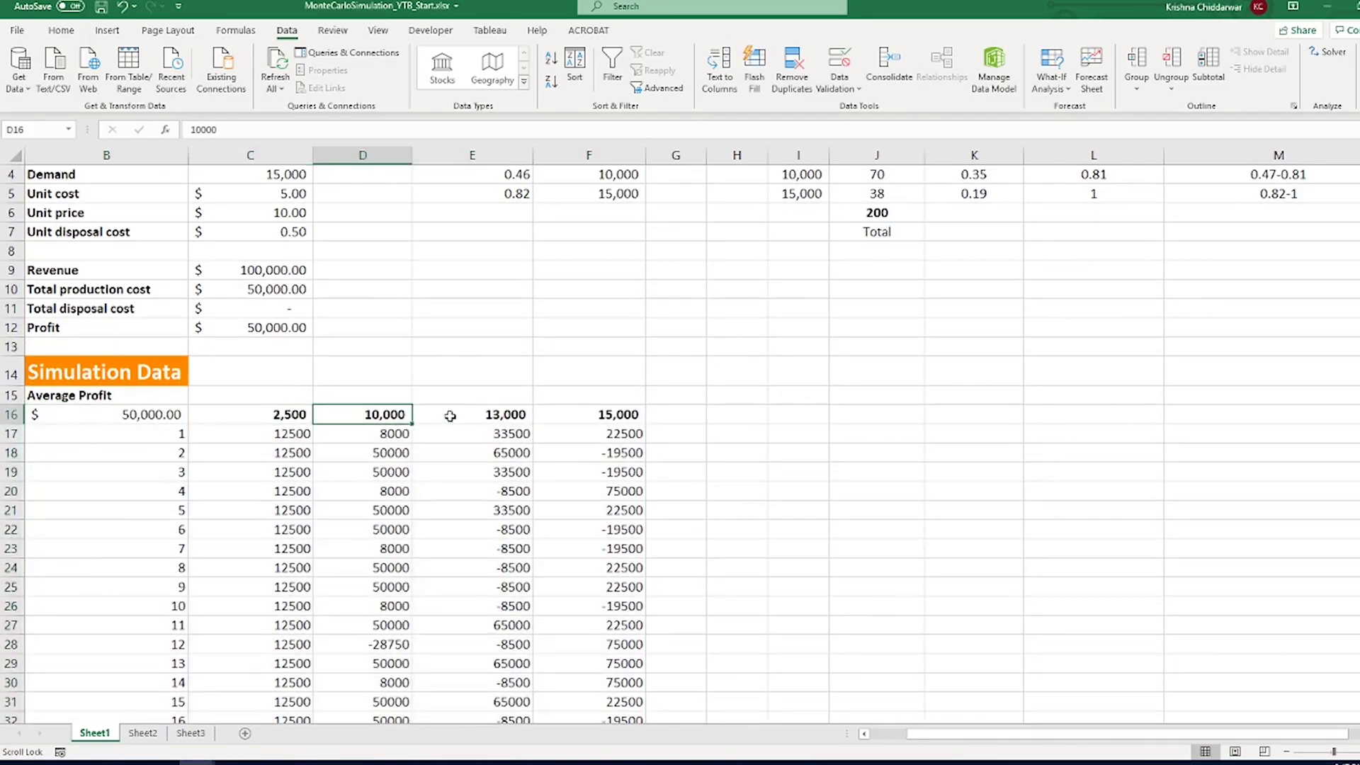
click(452, 416)
click(586, 413)
scroll(392, 500, up, 1)
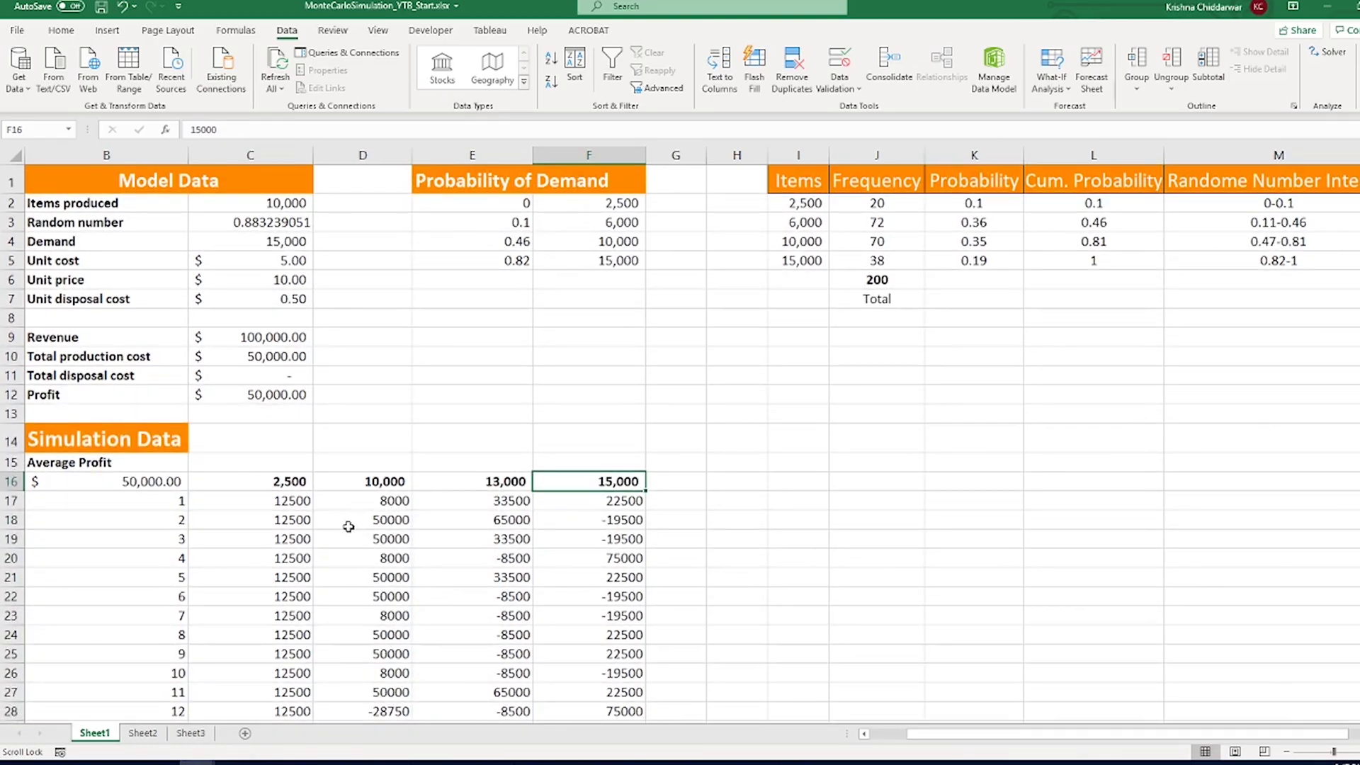
click(291, 465)
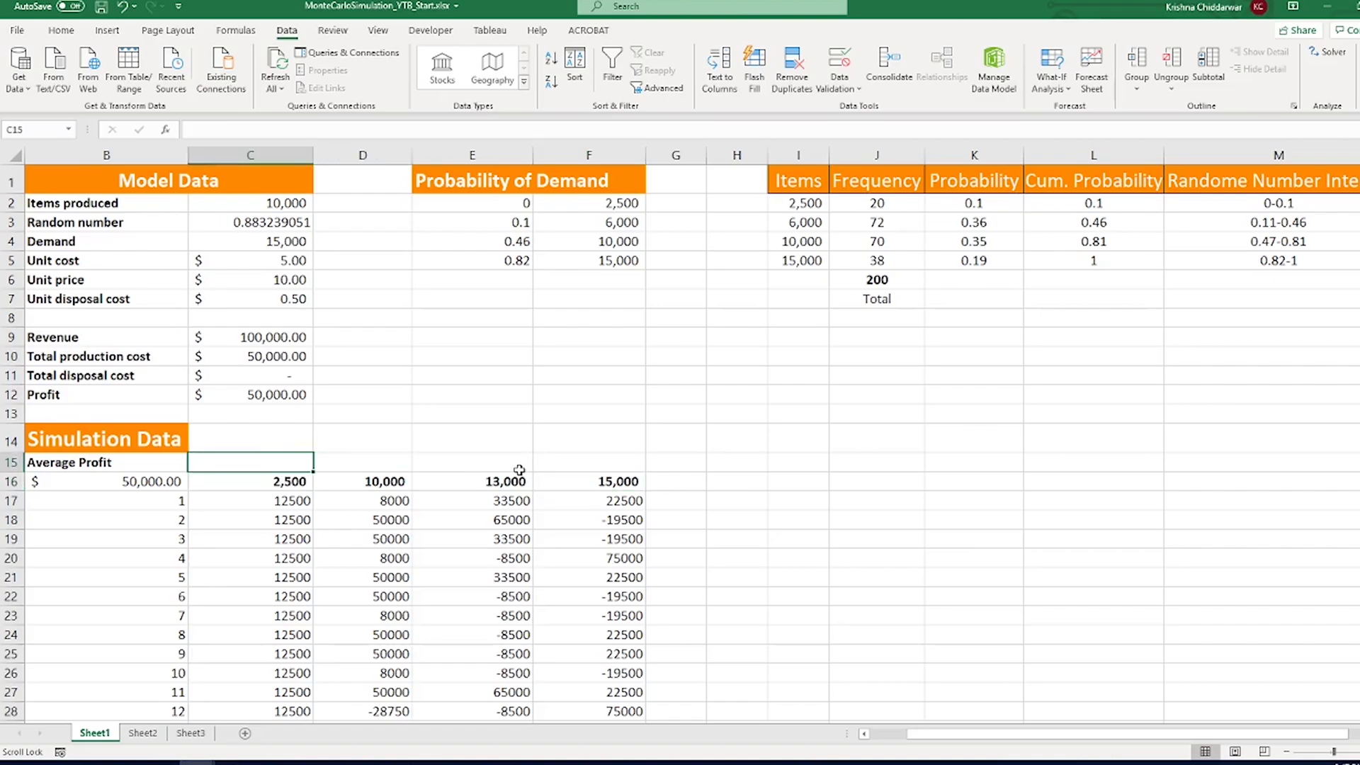
text(=average)
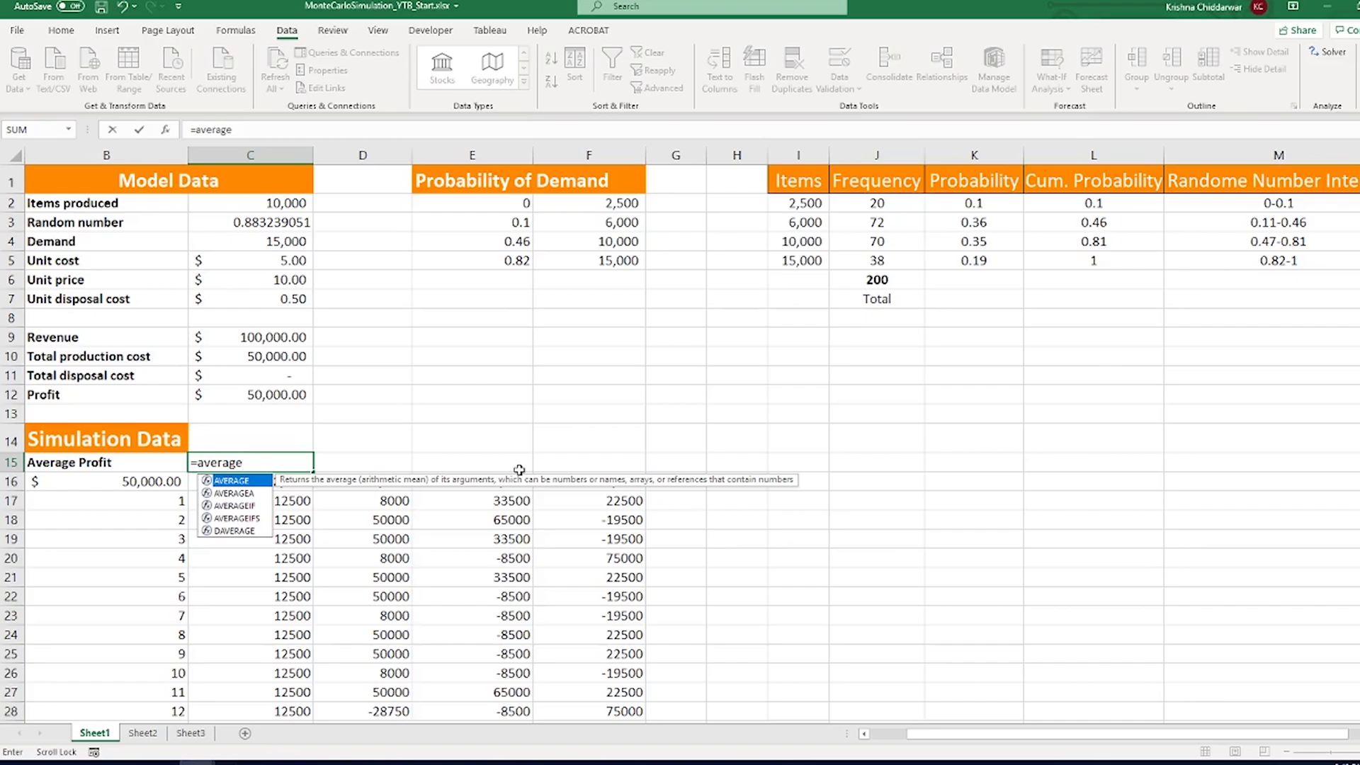
text(()
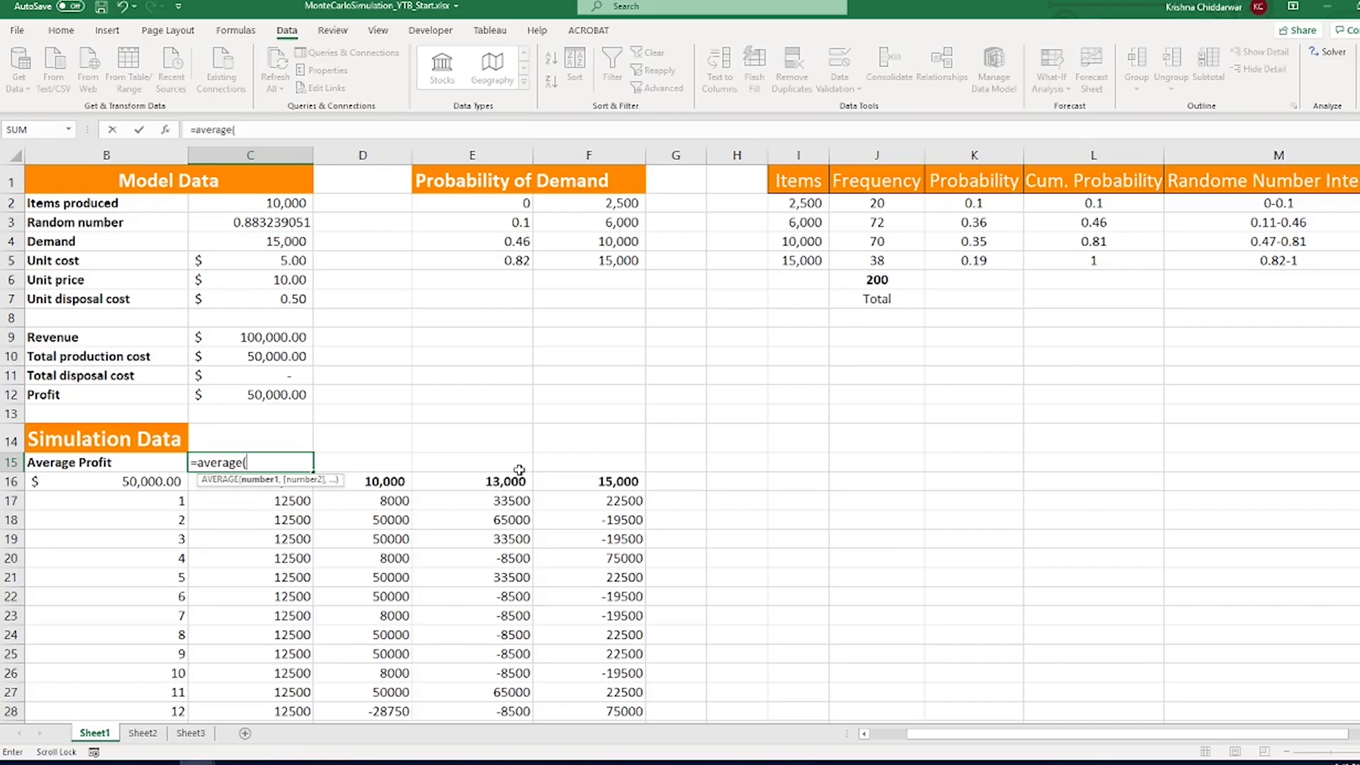
Step: Enter =AVERAGE(C17:C1016) in C15 and copy it across to F15, giving $12,500.00, $28,049.75, $15,896.75 and $8,834.25
click(277, 500)
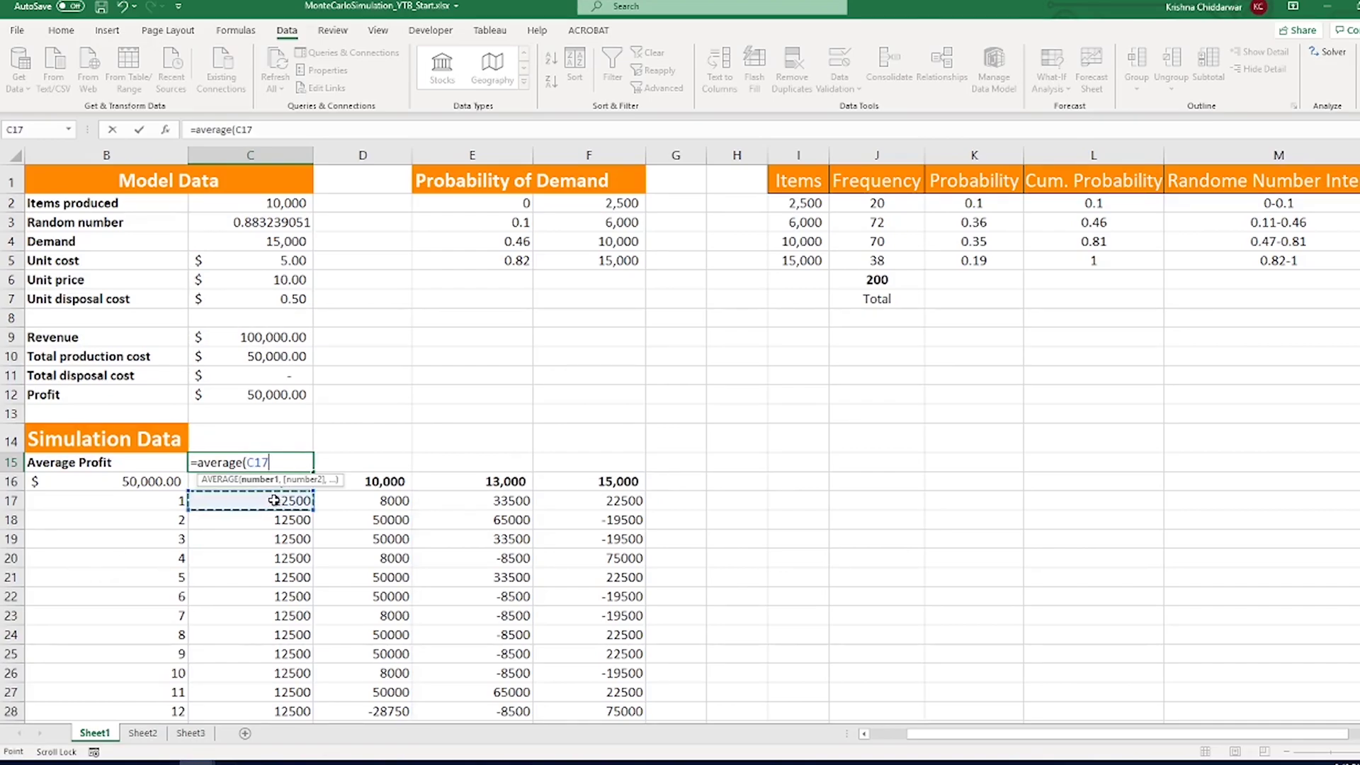
key(ctrl+shift+Down)
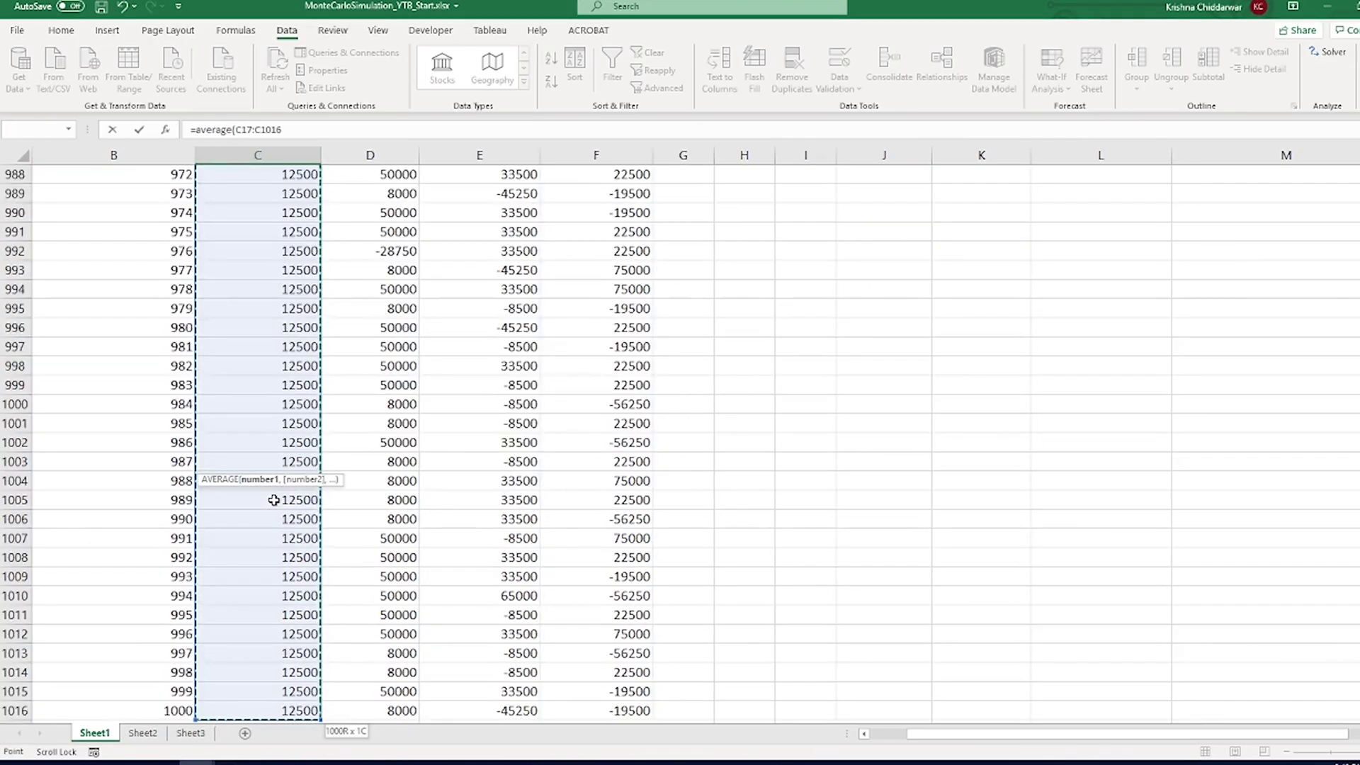
text())
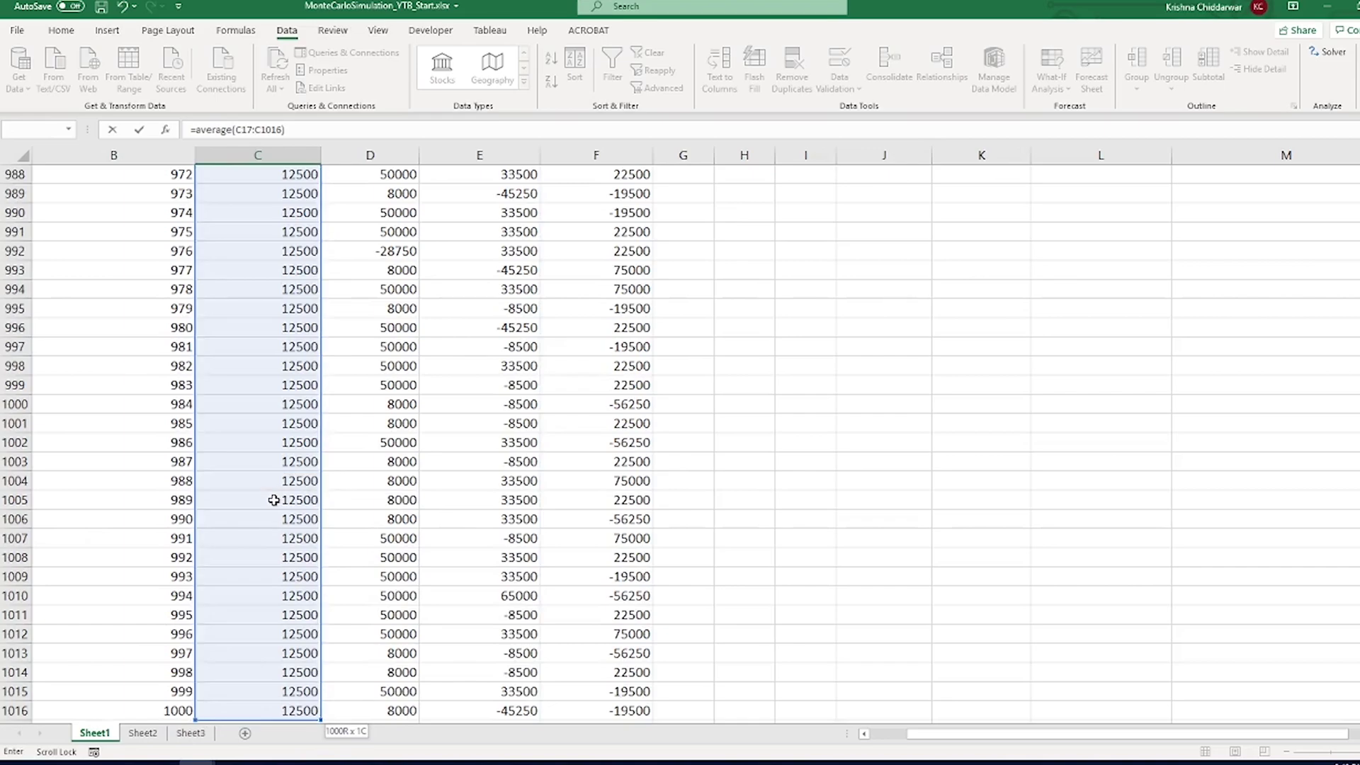
key(Return)
scroll(308, 473, up, 3)
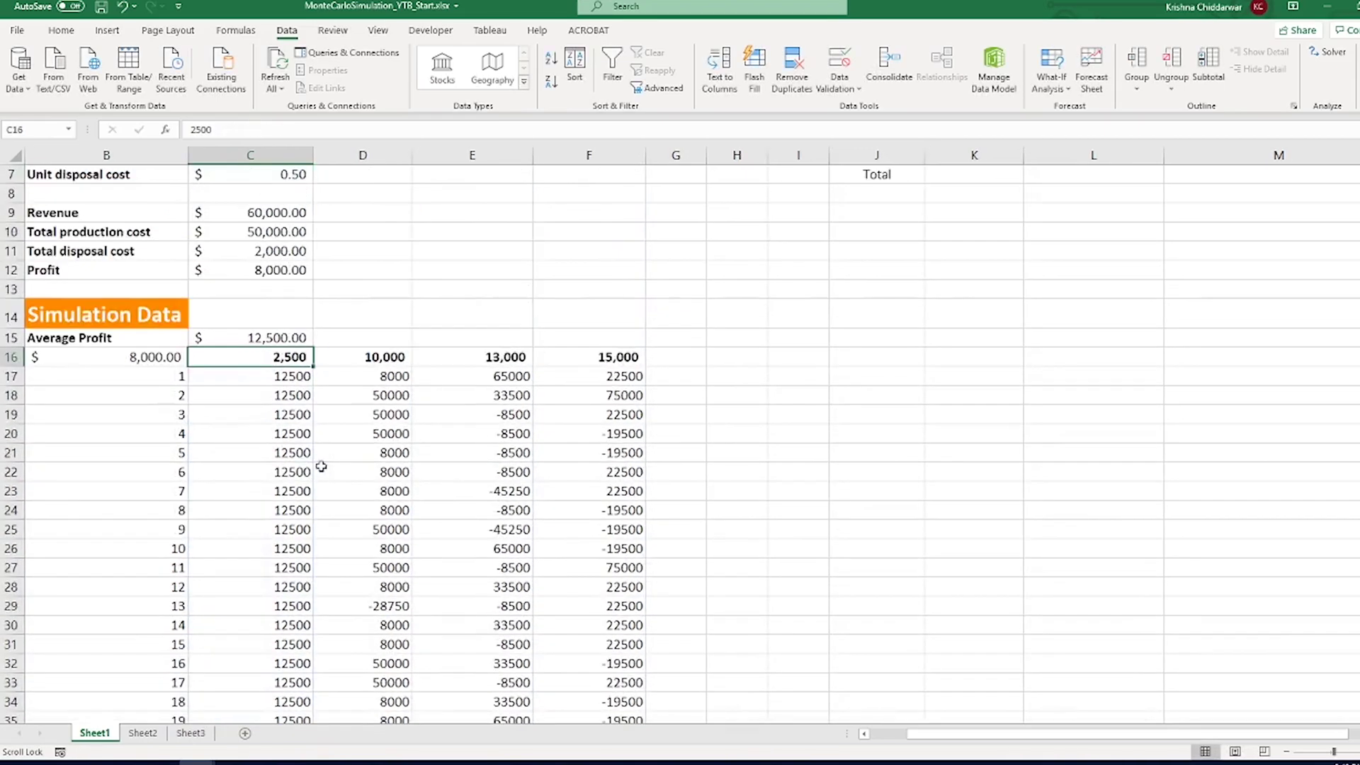
click(295, 338)
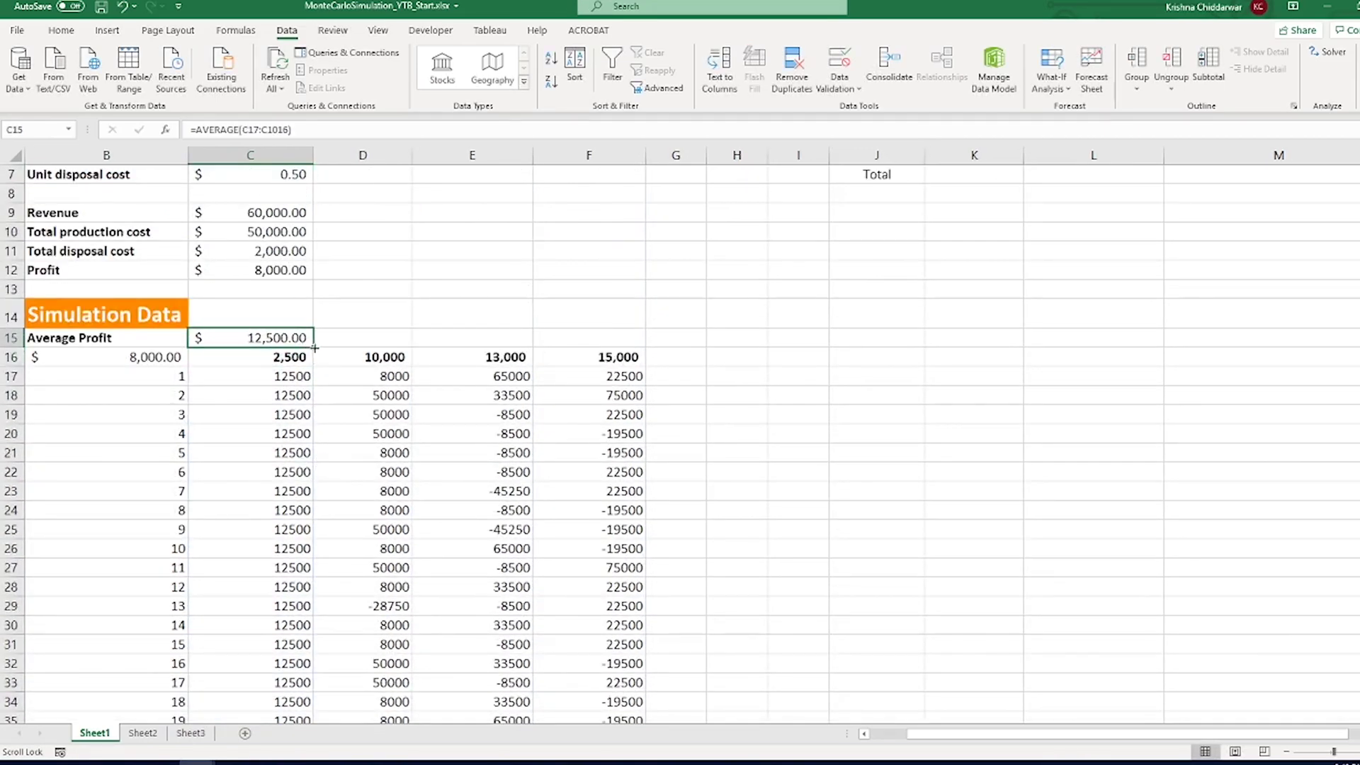
click(296, 357)
drag(313, 345, 637, 340)
scroll(680, 457, up, 2)
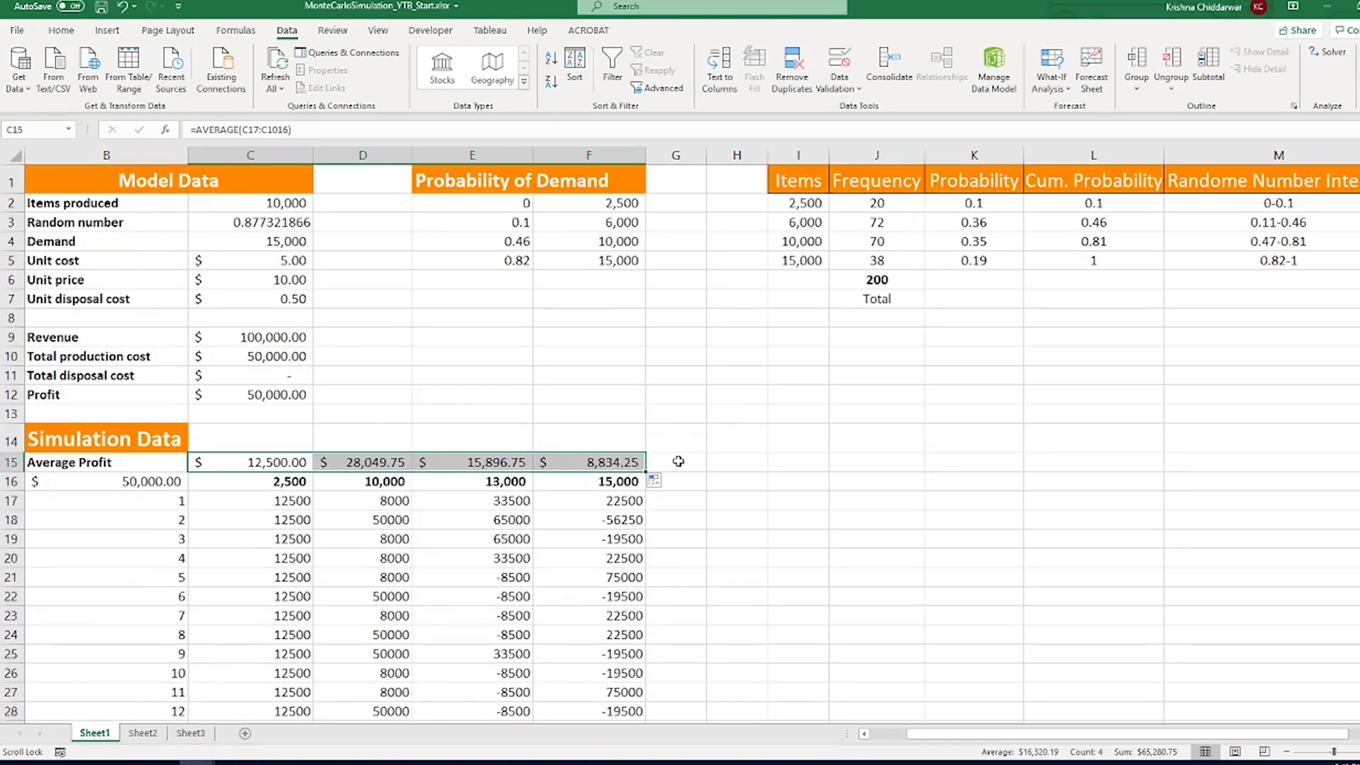
Step: Review a data table trial formula, the four average profit results and the random number 0.877321866
click(357, 501)
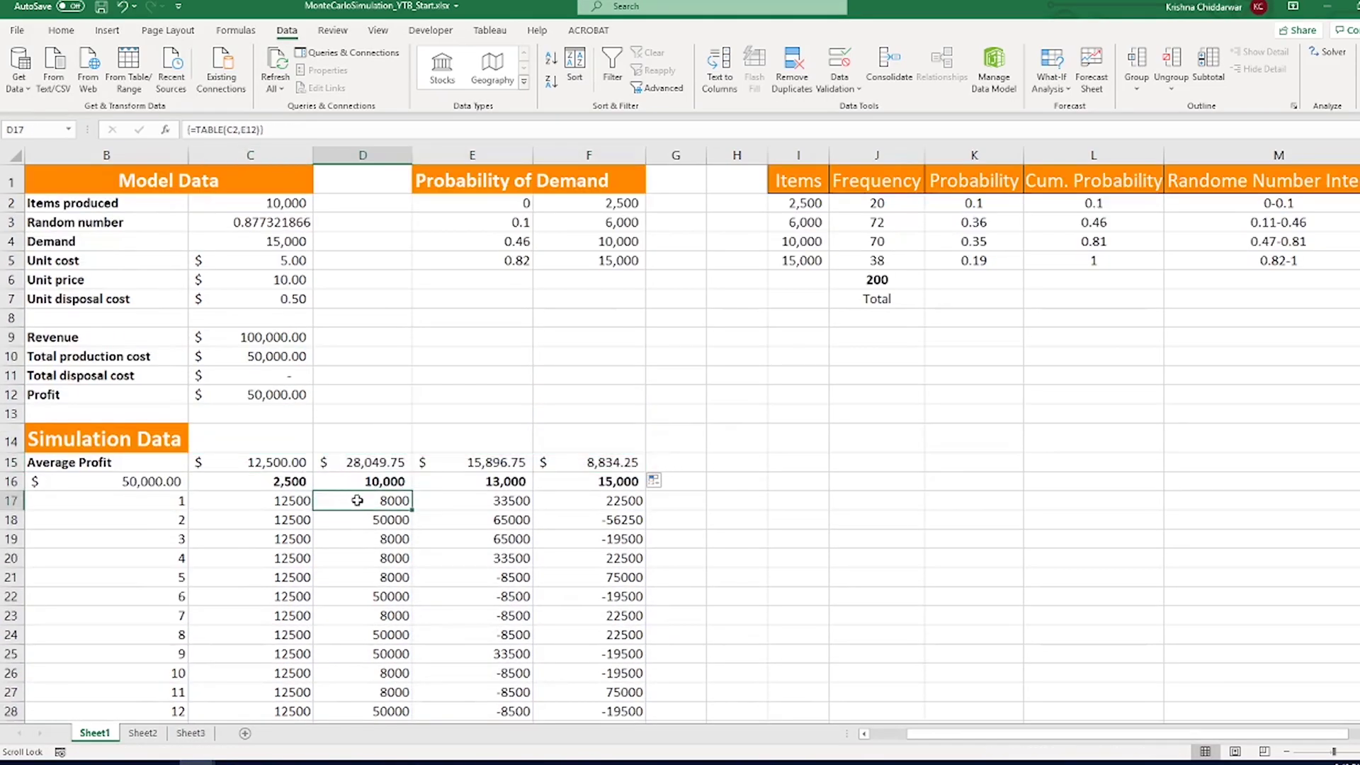
drag(293, 463, 586, 463)
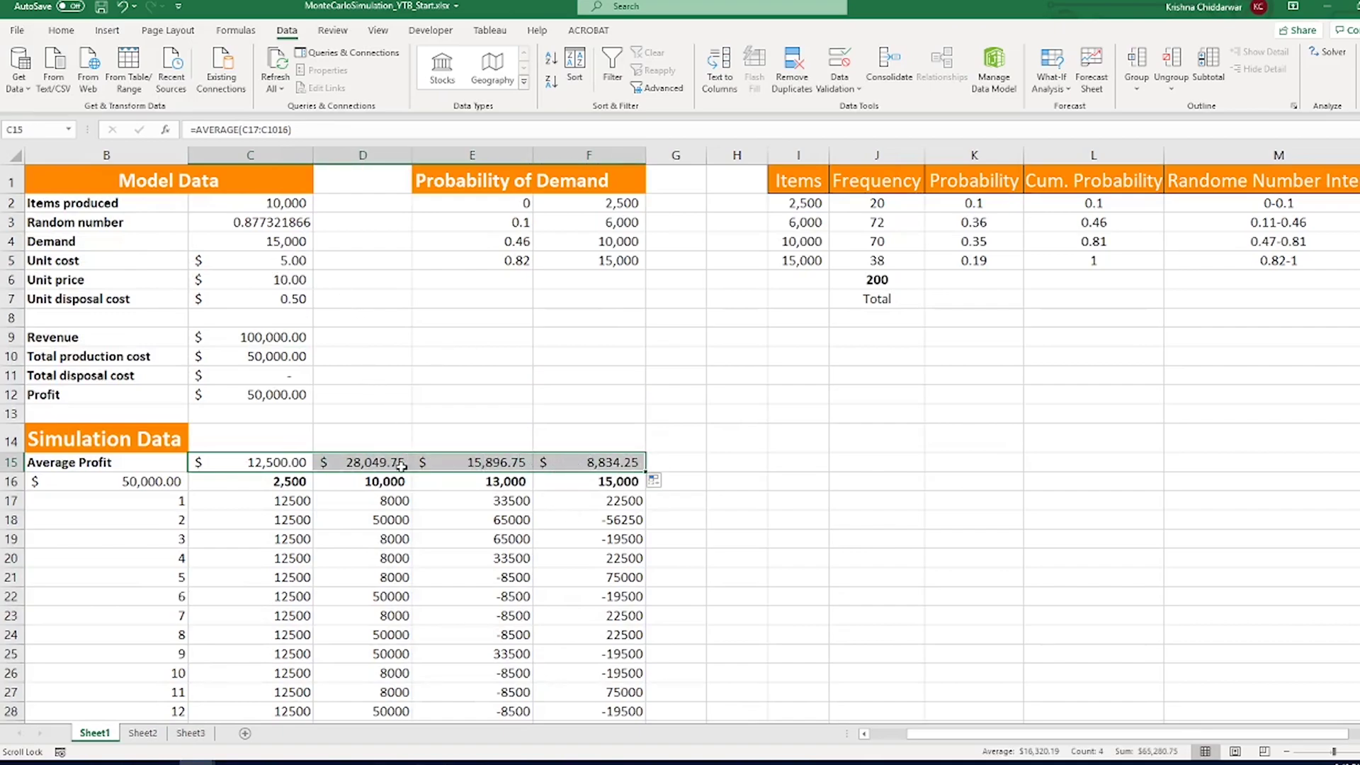
click(236, 223)
drag(180, 222, 241, 226)
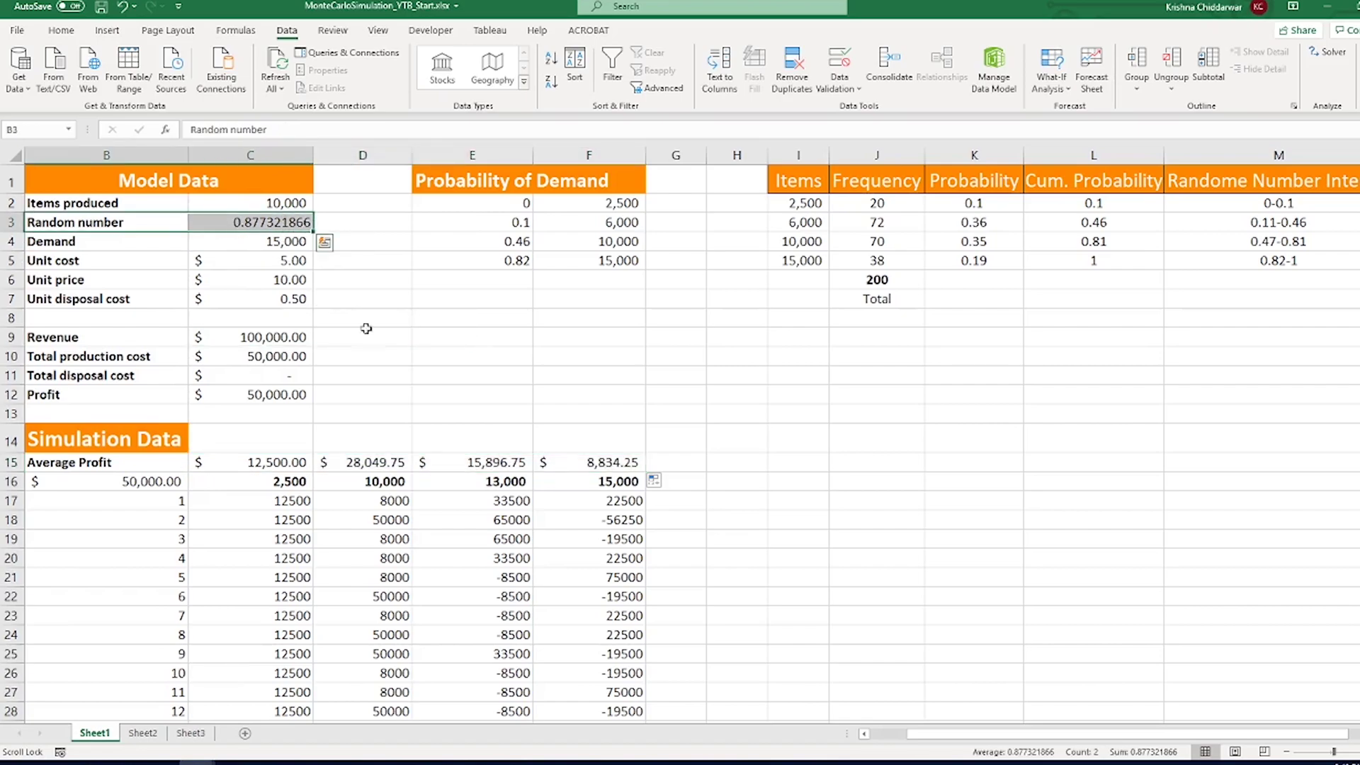
Step: Inspect the =RAND() cell unchanged, then recalculate the workbook with F9 for new average profits
double_click(274, 221)
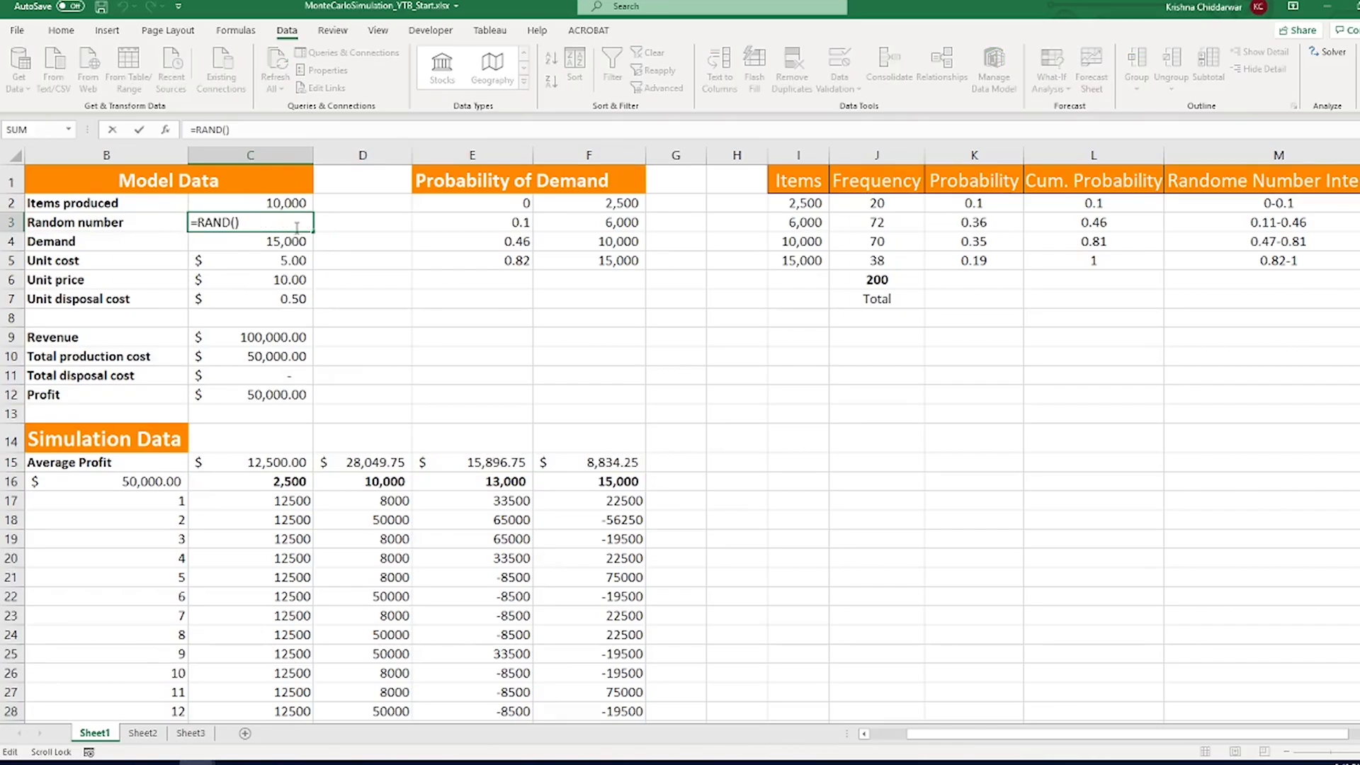
key(ctrl+Return)
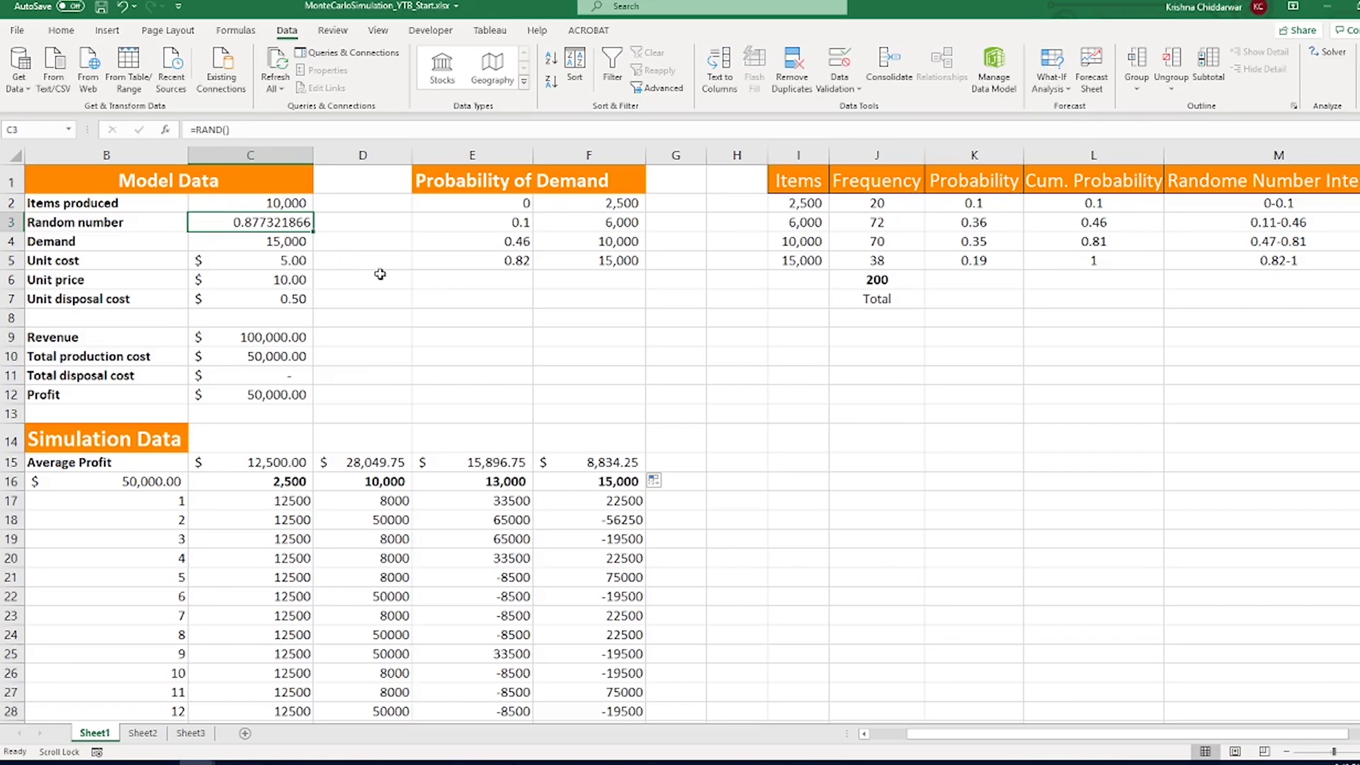
key(F9)
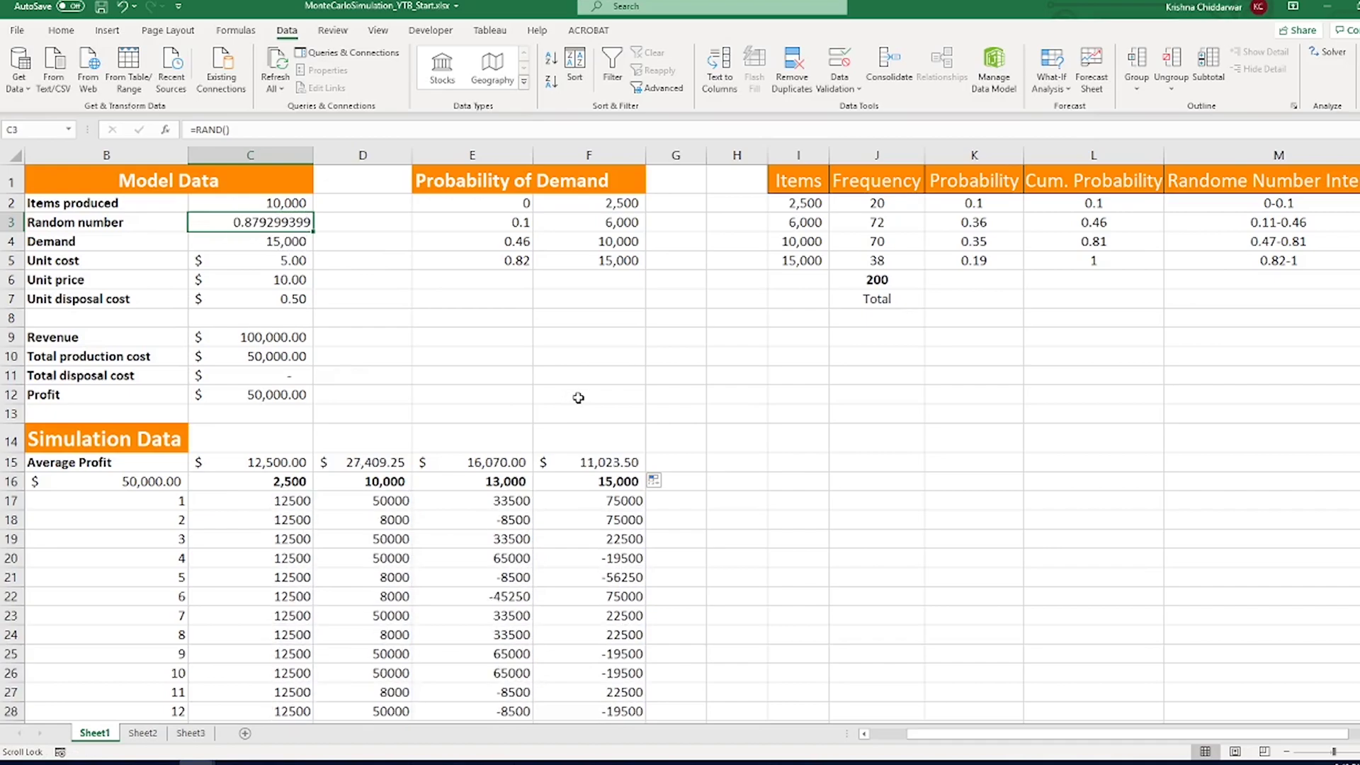
key(F9)
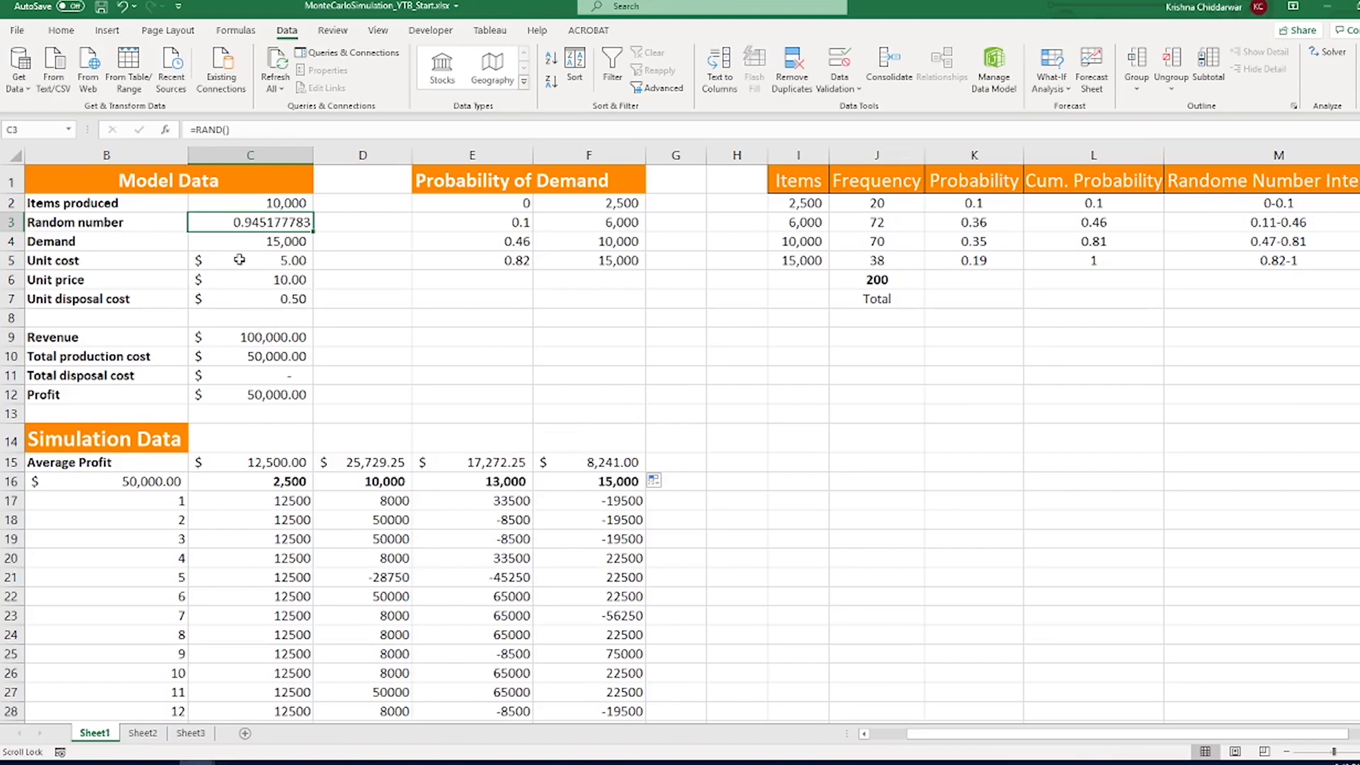
Step: Compare the average profit row across levels while recalculating, keeping the 10,000 level's average and heading selected
drag(287, 458, 560, 458)
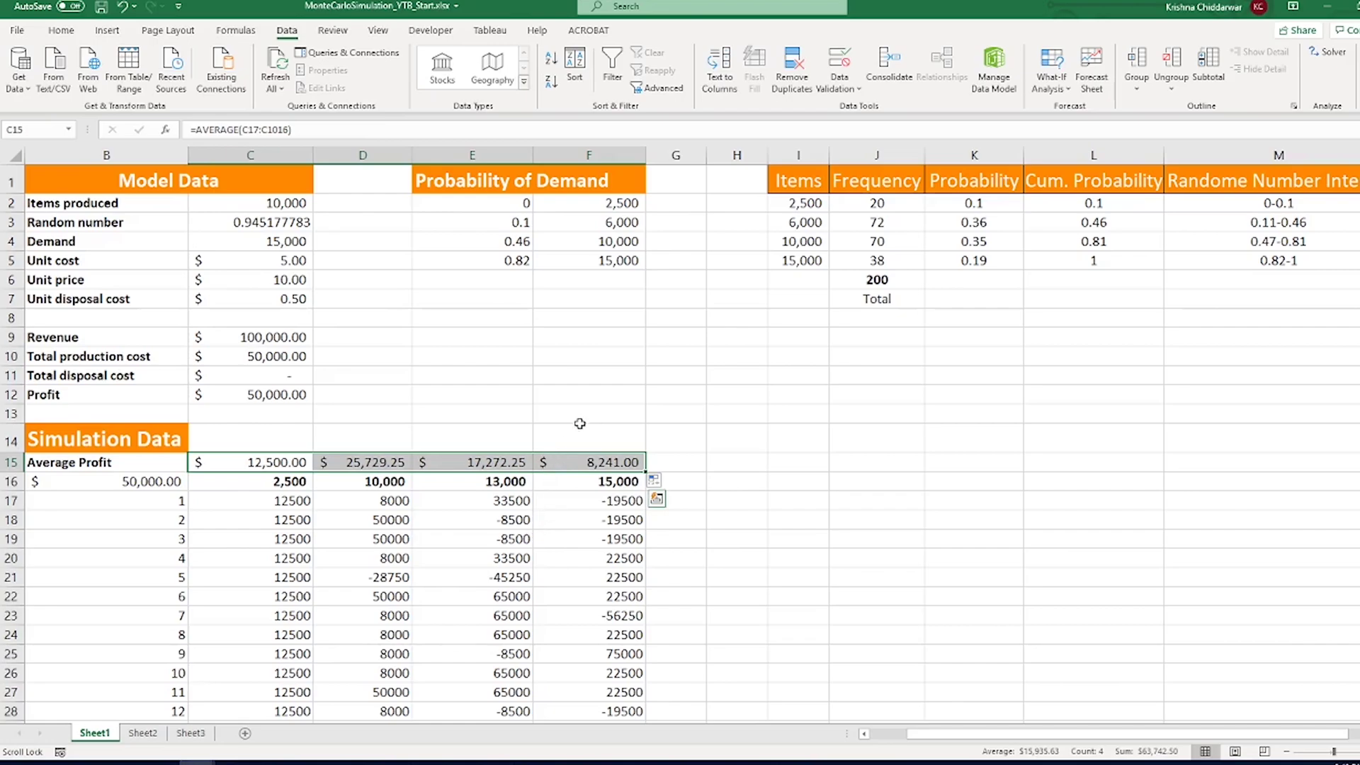
click(376, 440)
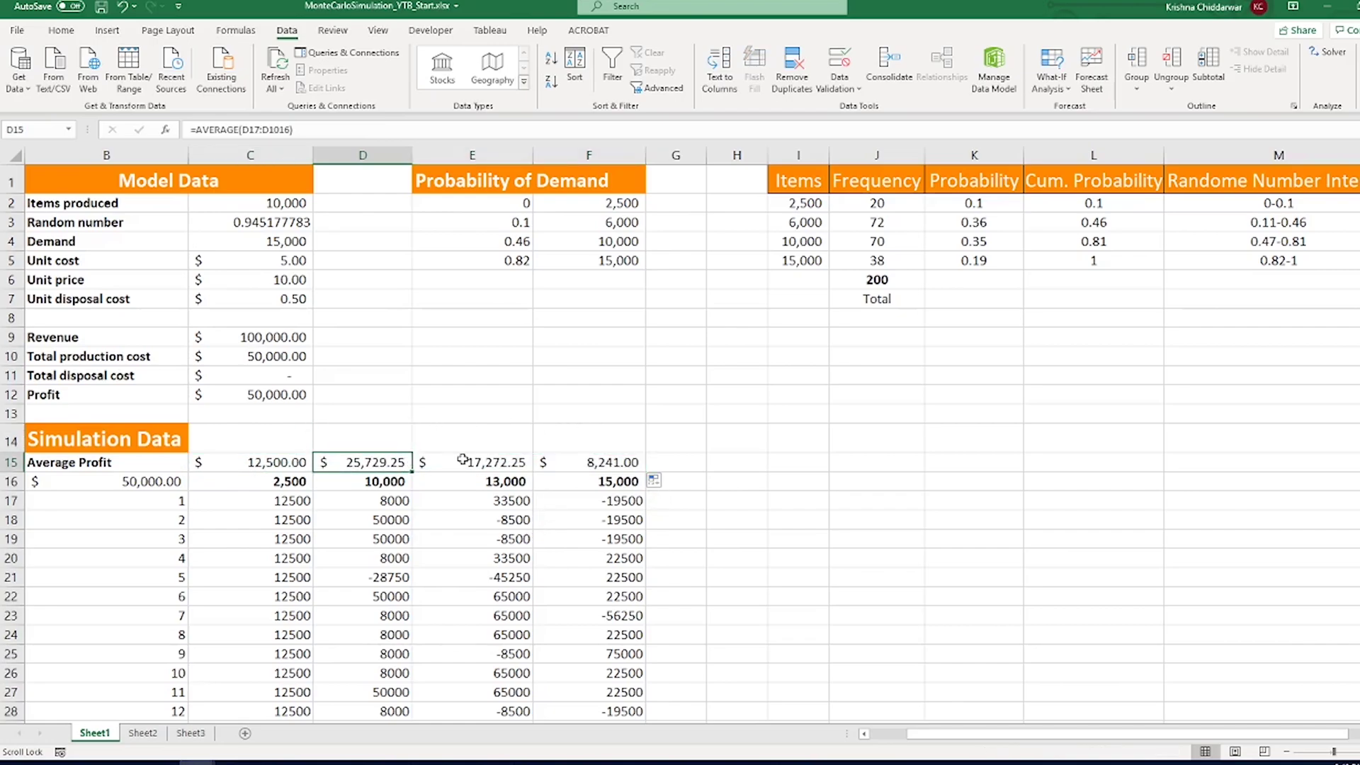
key(F9)
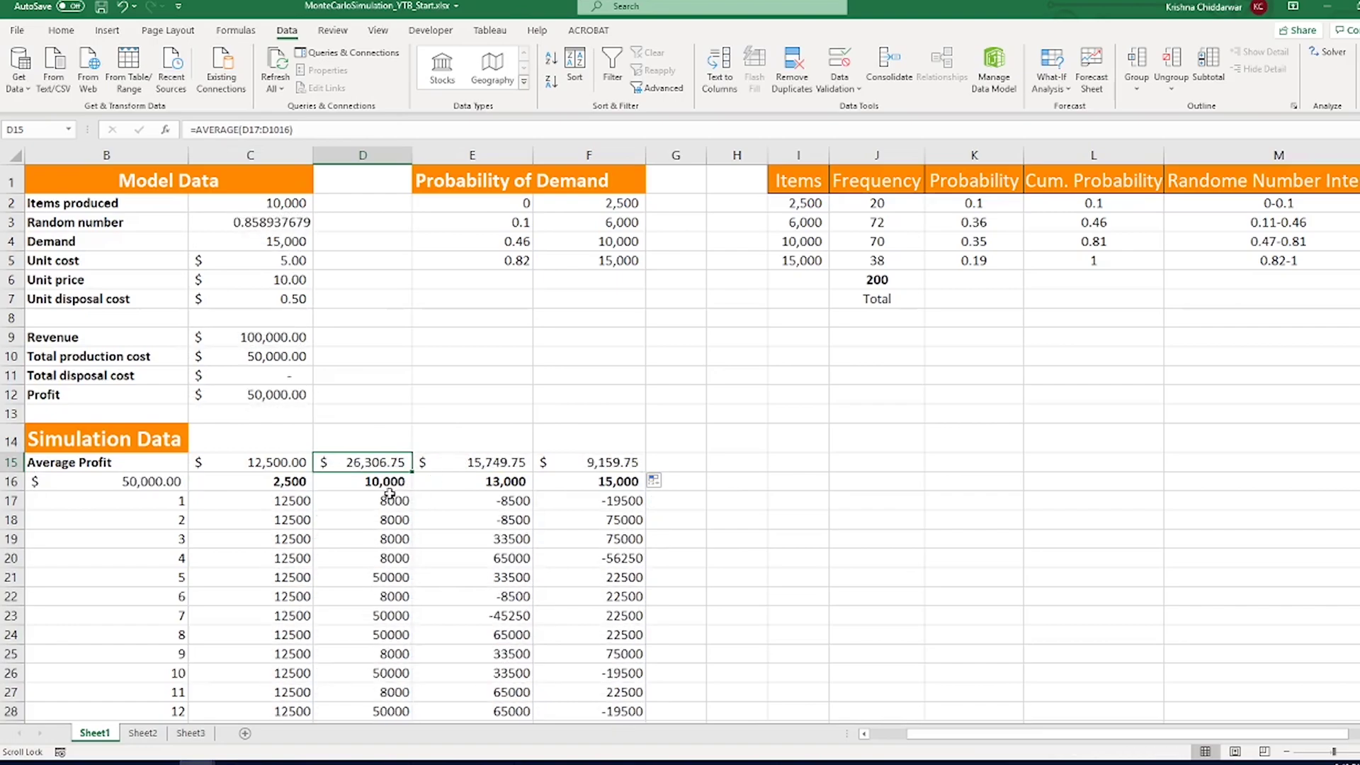
drag(394, 481, 394, 463)
key(F9)
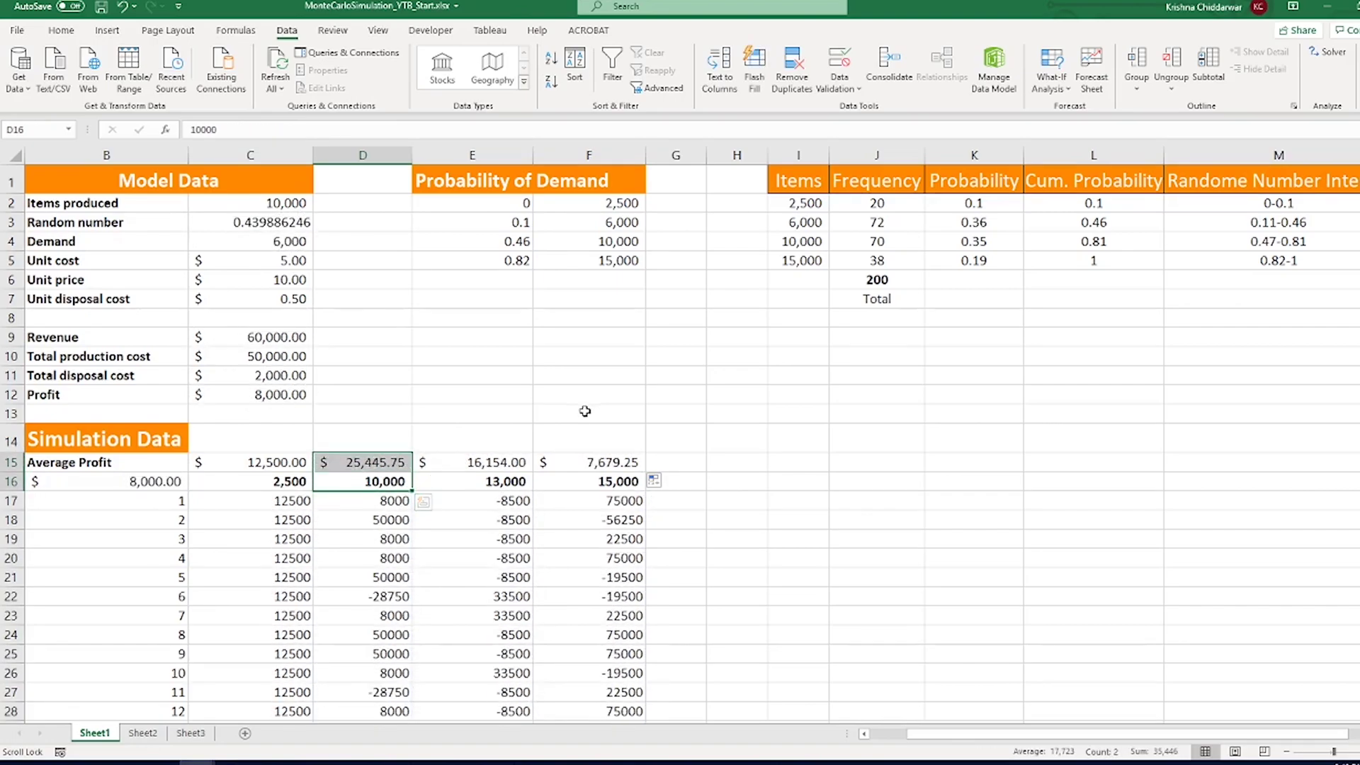
key(F9)
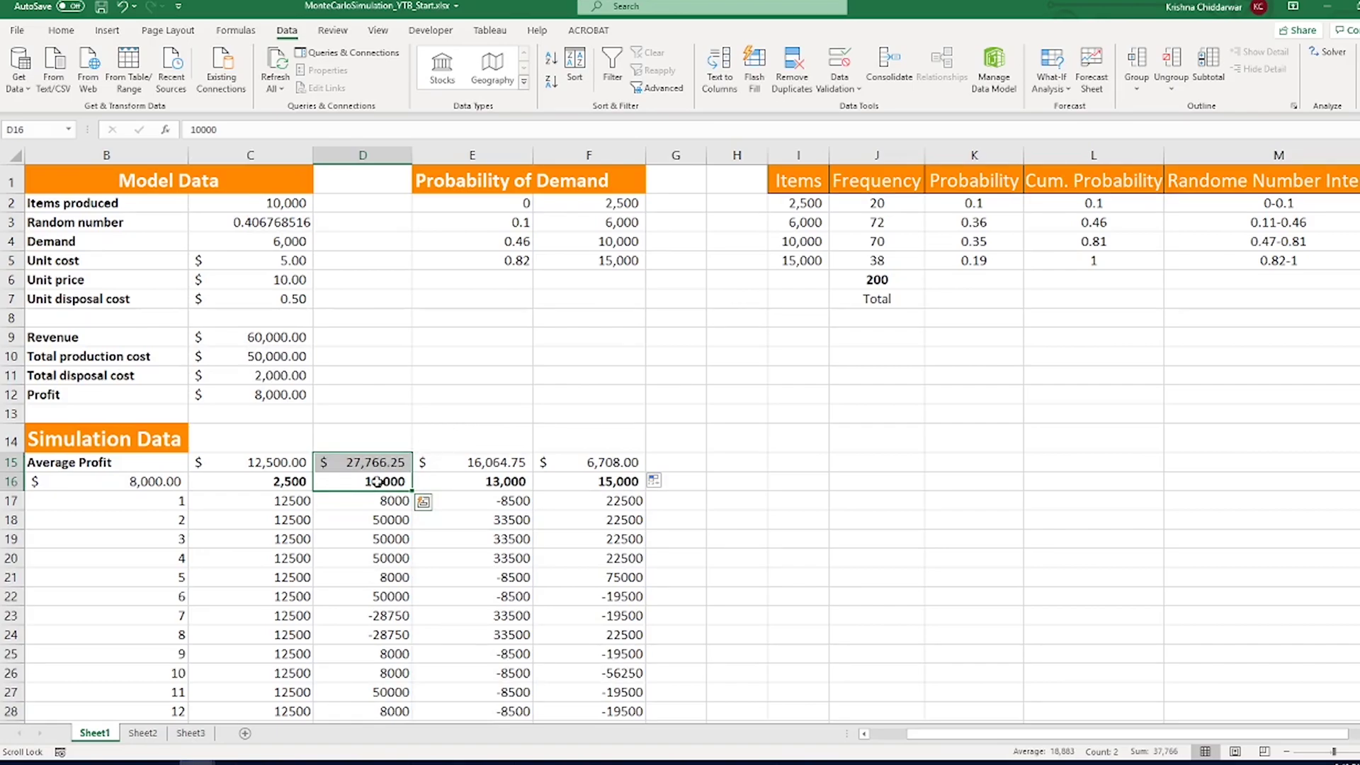
Step: Fill the 10,000 level heading and its $27,766.25 average profit in orange as the best result
click(61, 31)
click(247, 83)
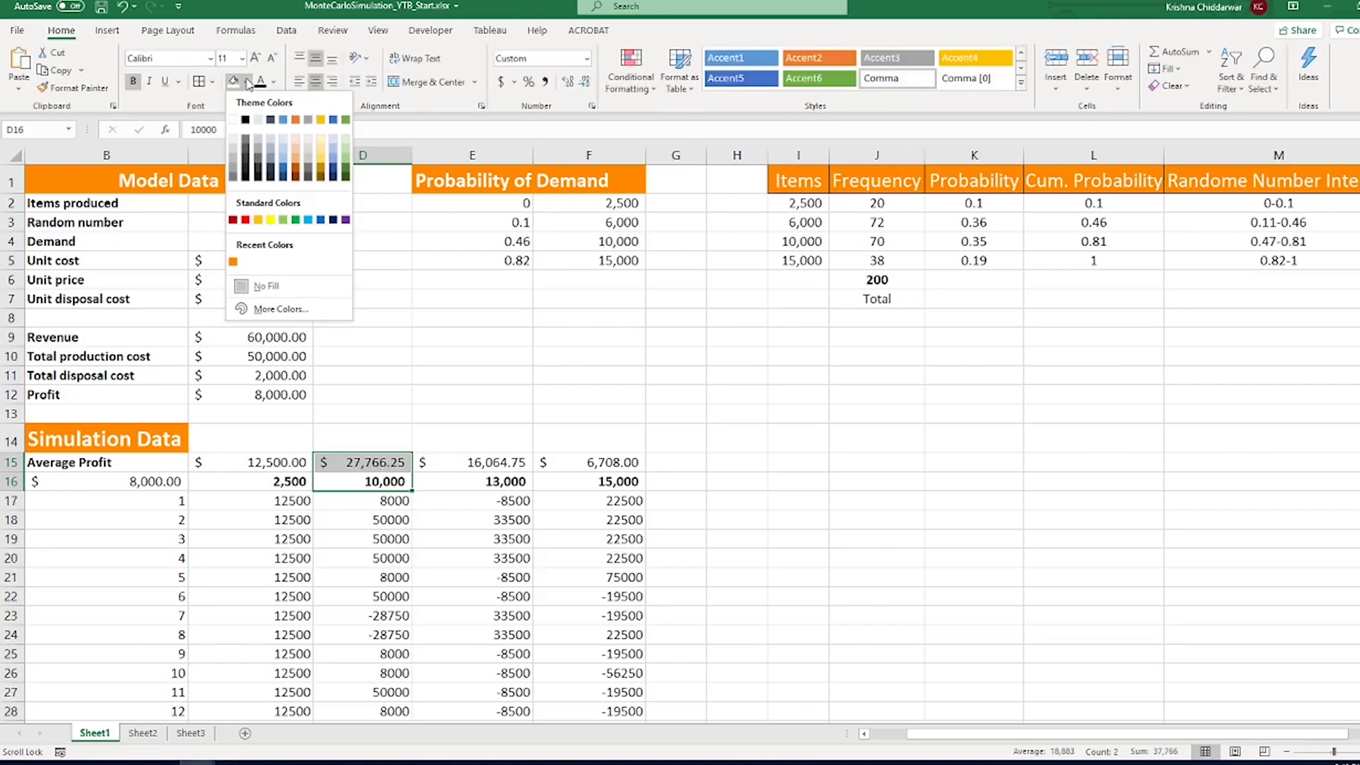
click(297, 117)
click(457, 316)
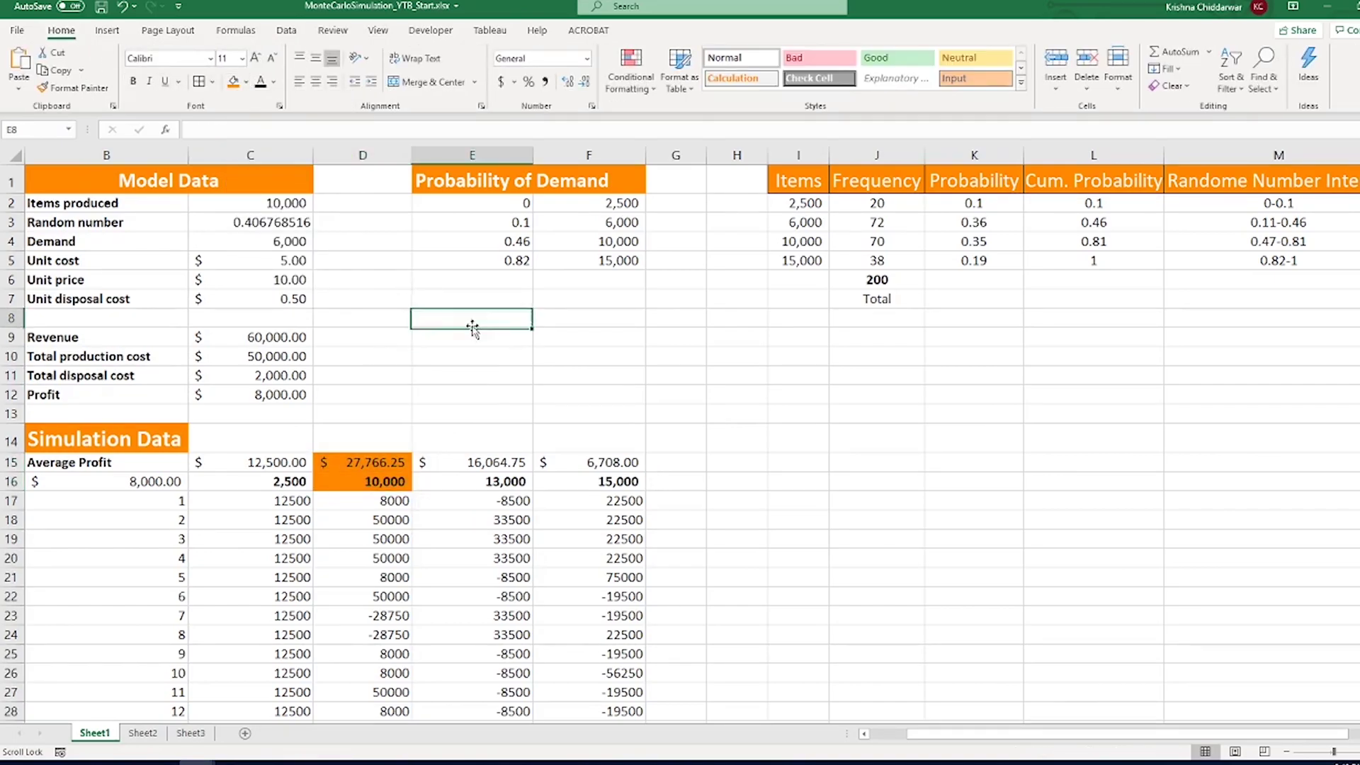